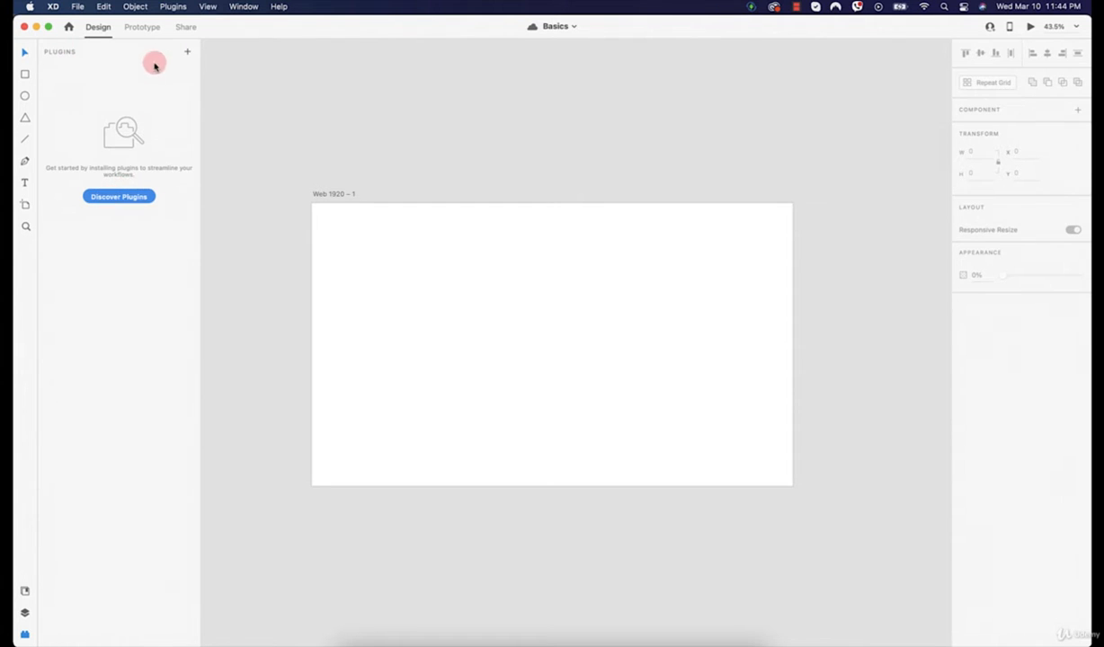
Open the plugin marketplace and look through the featured collections, essential plugins and categories on its Discover page
left_click(186, 54)
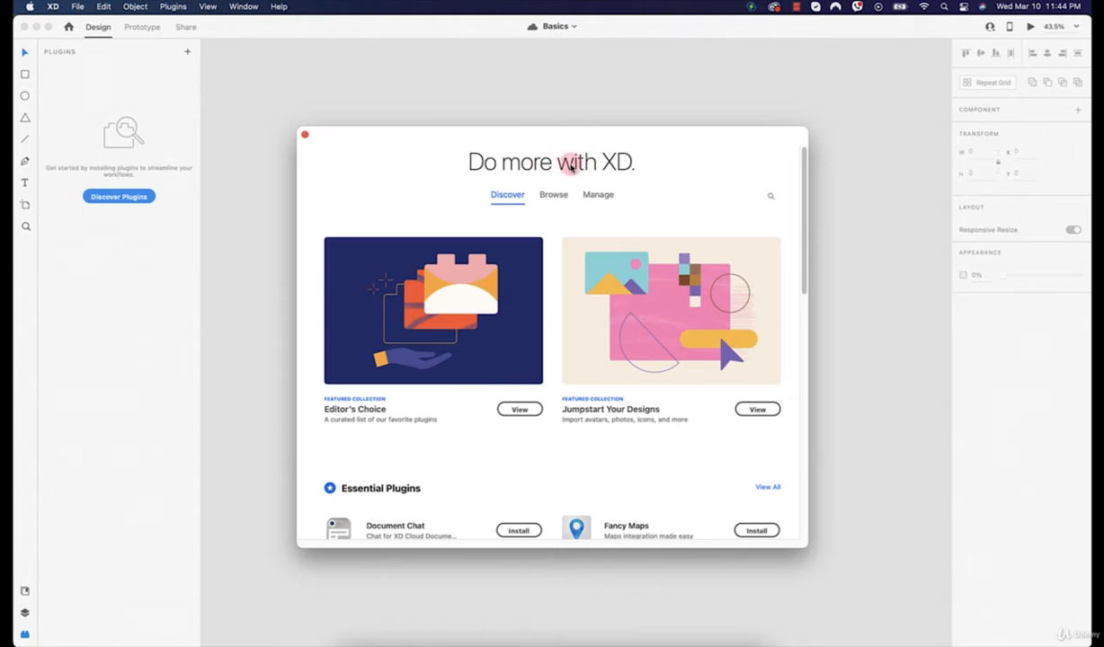
scroll(473, 220, "down", 6)
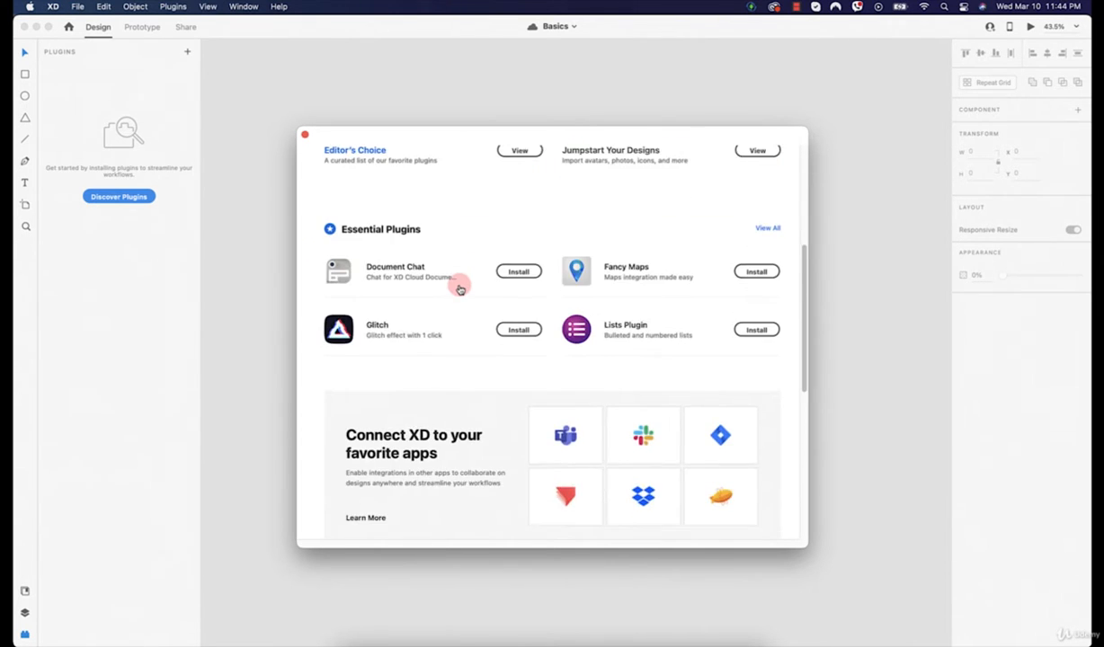
scroll(459, 289, "down", 9)
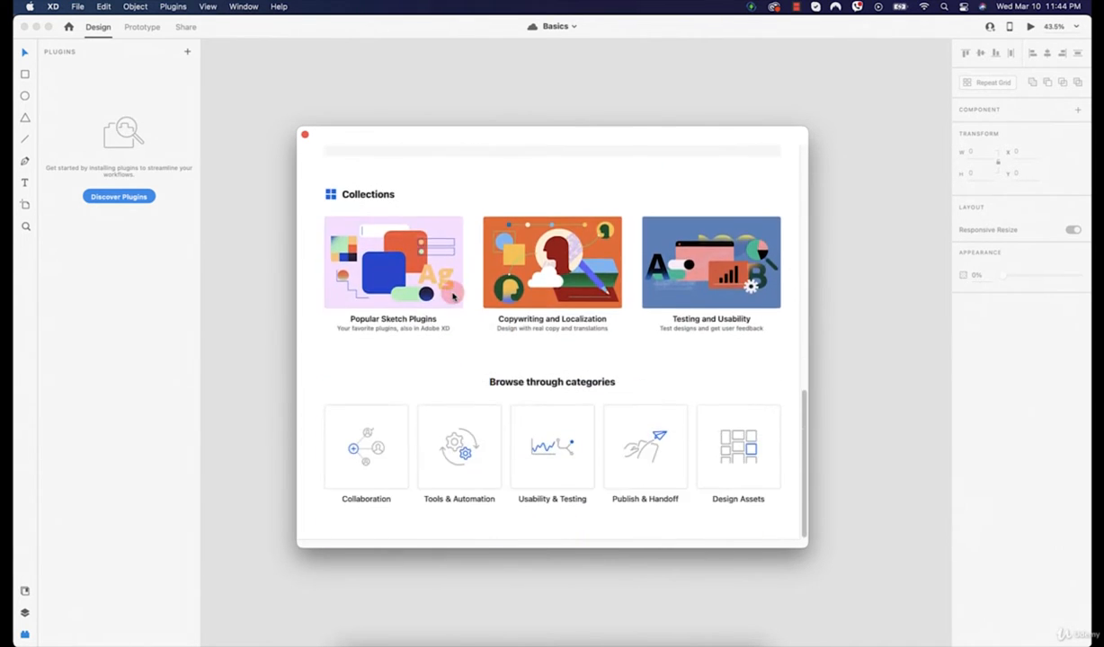
scroll(454, 297, "up", 14)
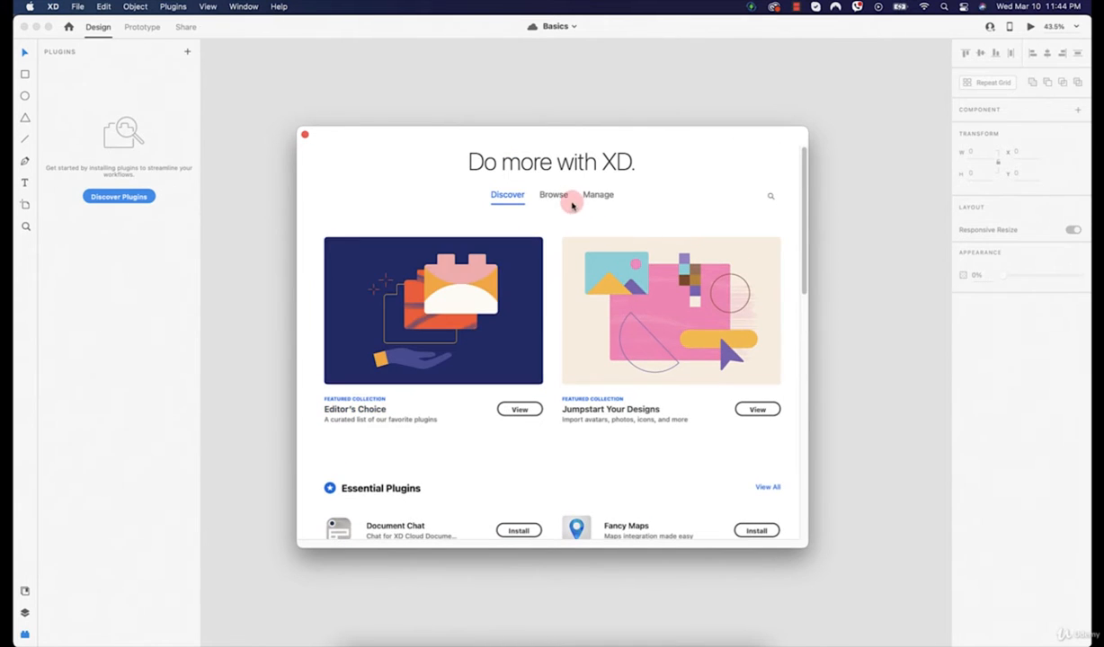
Browse all plugins by popularity and install UI Faces, Icons 4 Design, Lorem Ipsum and unDraw
left_click(555, 195)
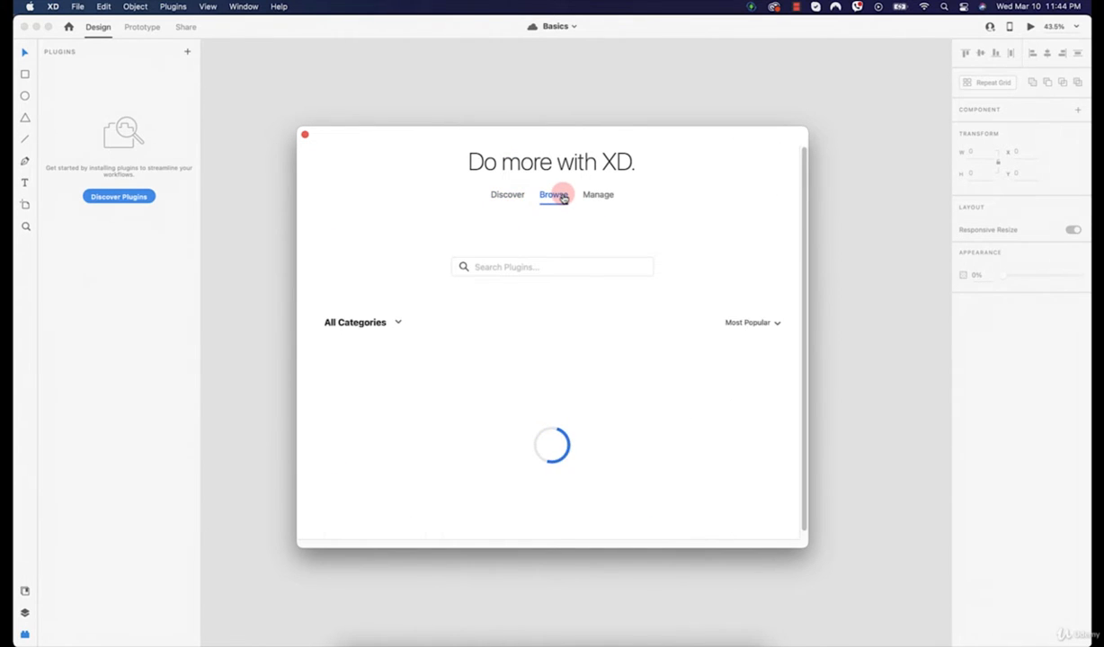
scroll(537, 304, "down", 1)
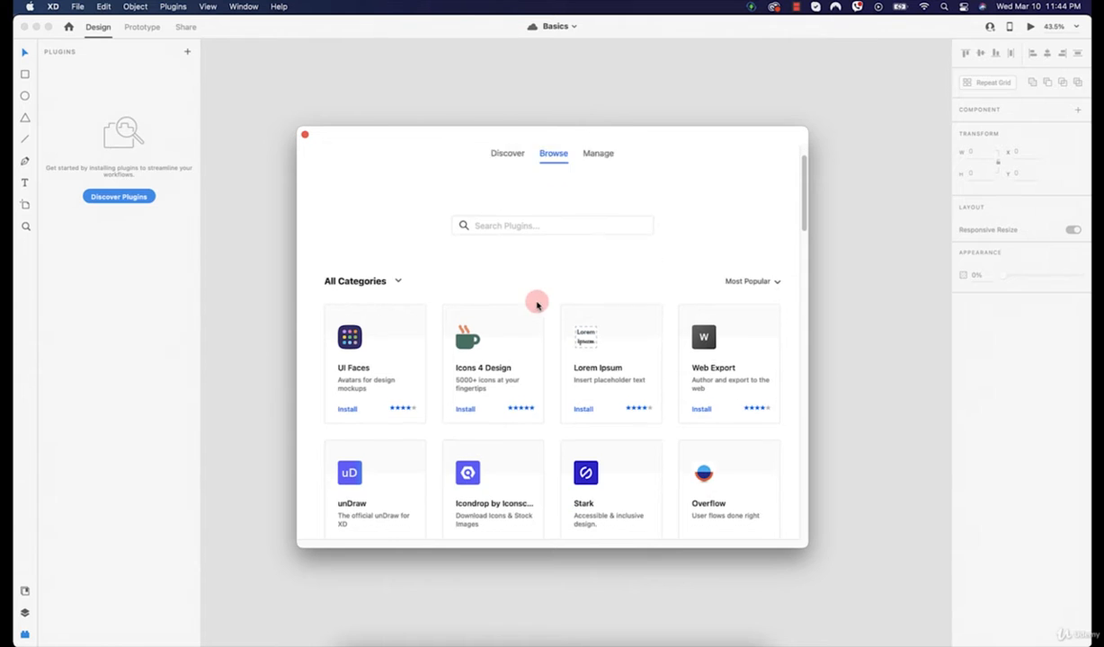
scroll(537, 304, "down", 1)
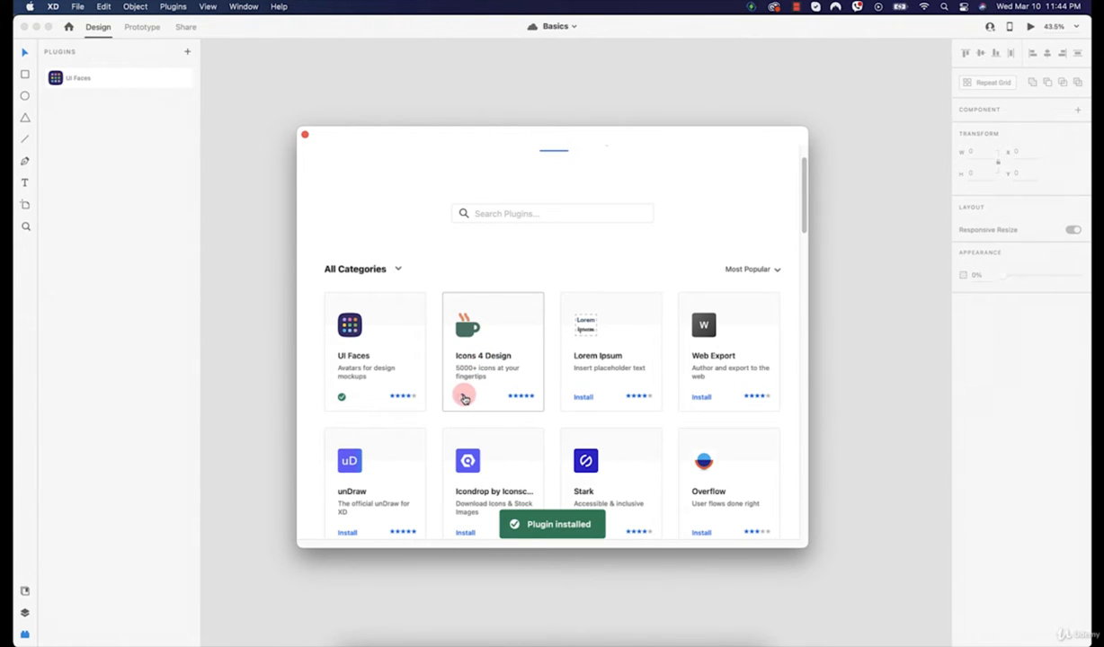
left_click(465, 398)
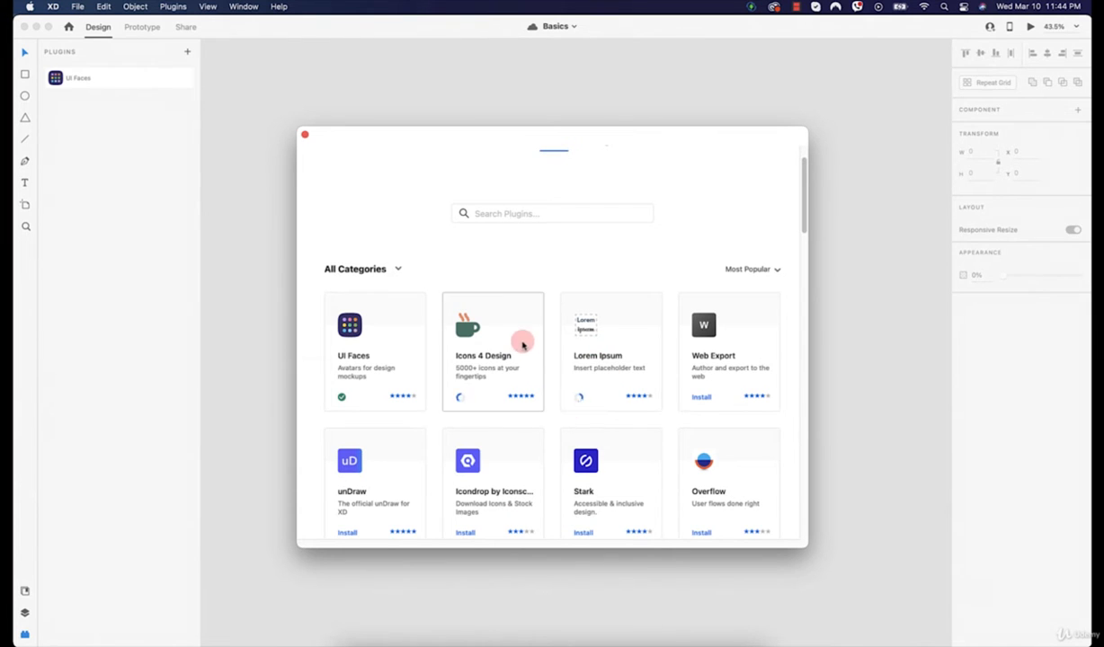
scroll(524, 339, "down", 1)
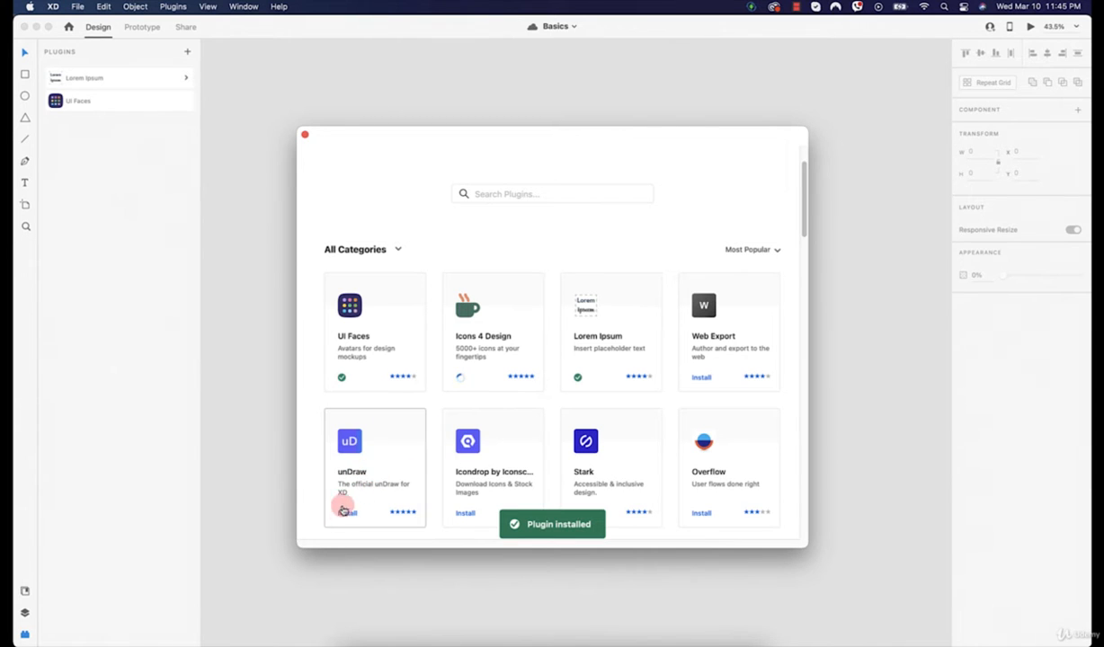
left_click(347, 514)
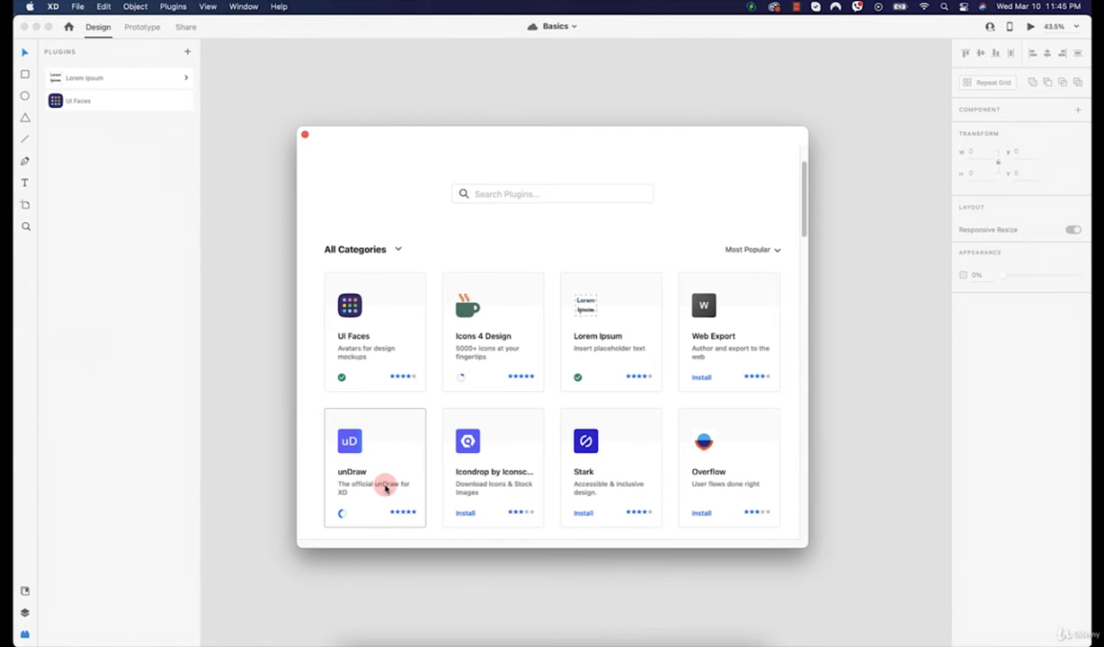
Install the VizzyCharts and Color Designer plugins from further down the catalogue
scroll(512, 430, "down", 3)
scroll(512, 431, "down", 5)
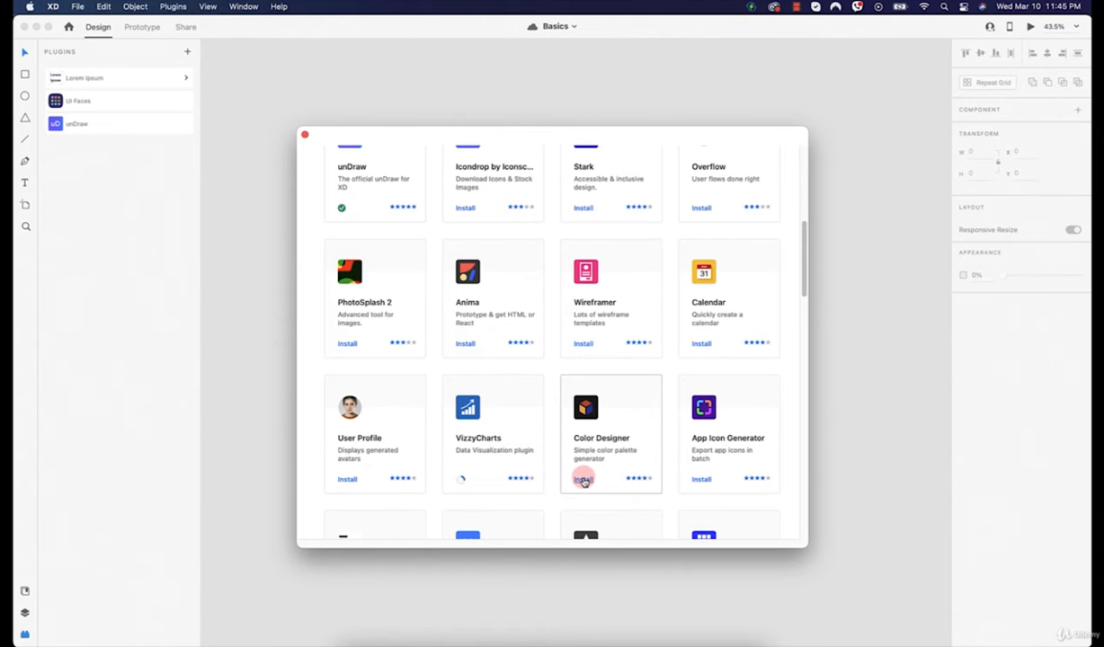
scroll(580, 475, "down", 3)
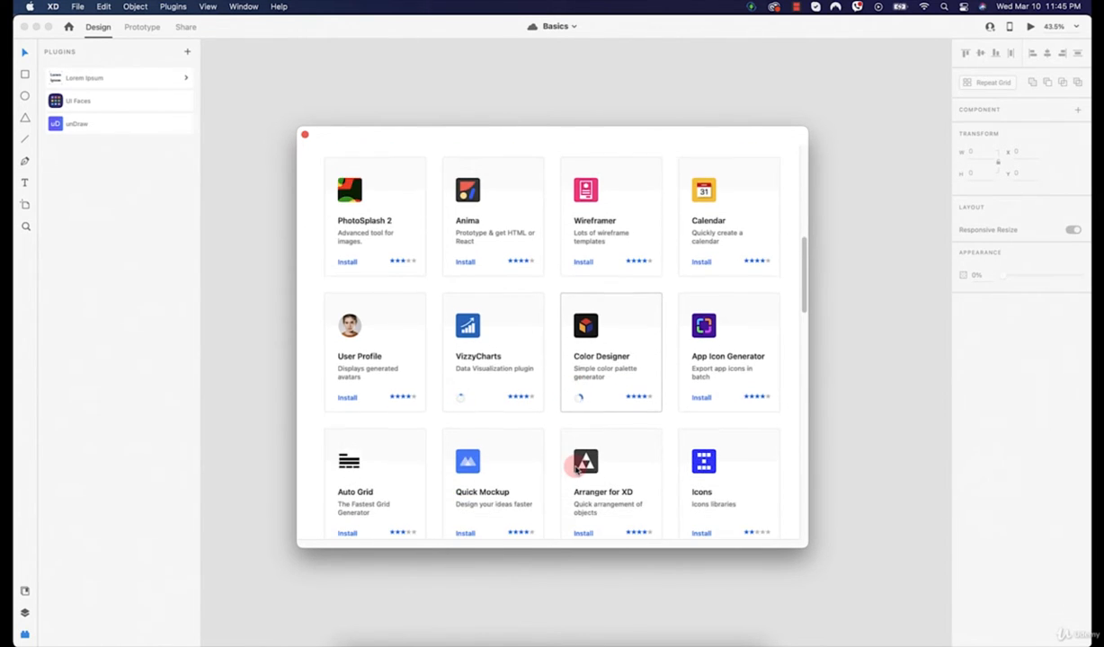
scroll(573, 464, "down", 2)
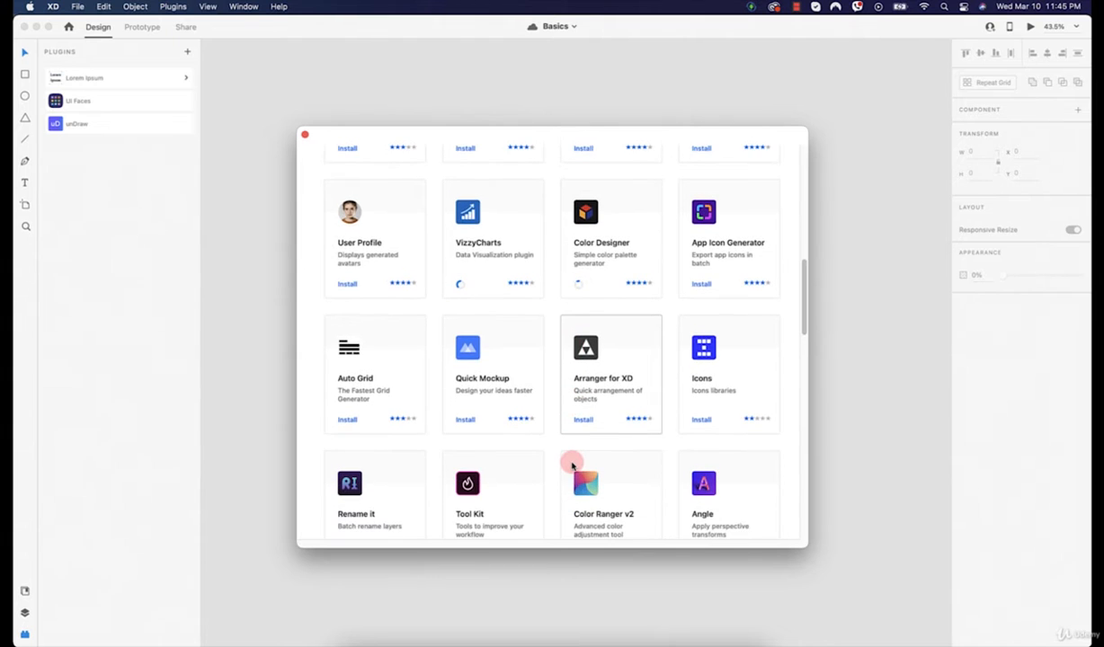
Install the Web Export plugin from the first row of the catalogue and close the plugin marketplace
scroll(572, 364, "up", 2)
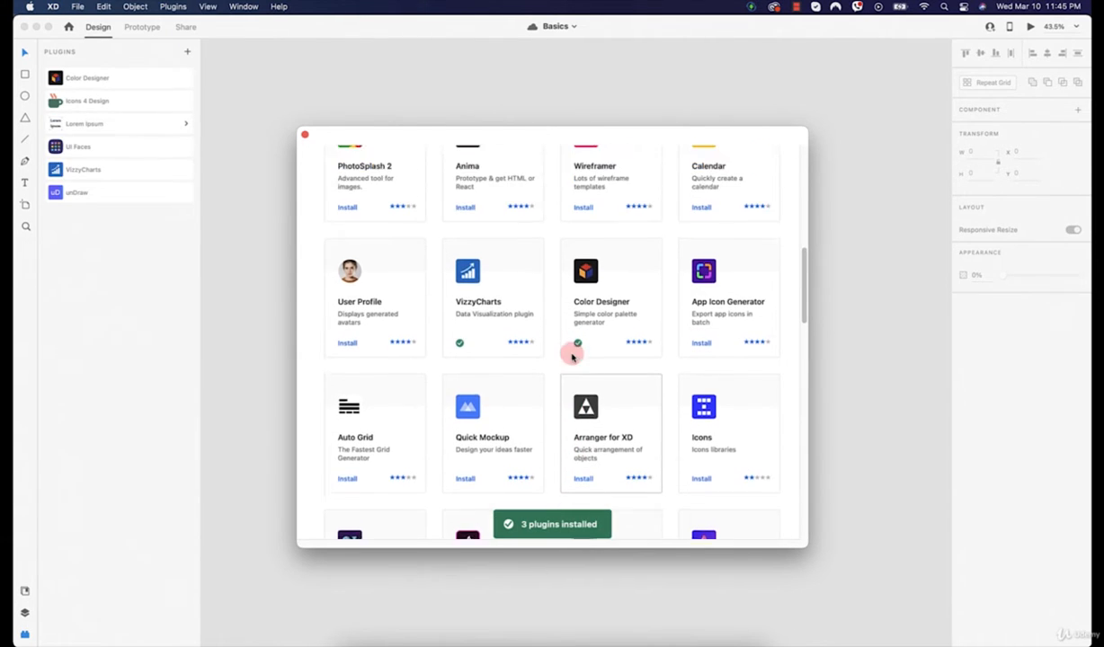
scroll(578, 359, "down", 2)
scroll(578, 364, "up", 10)
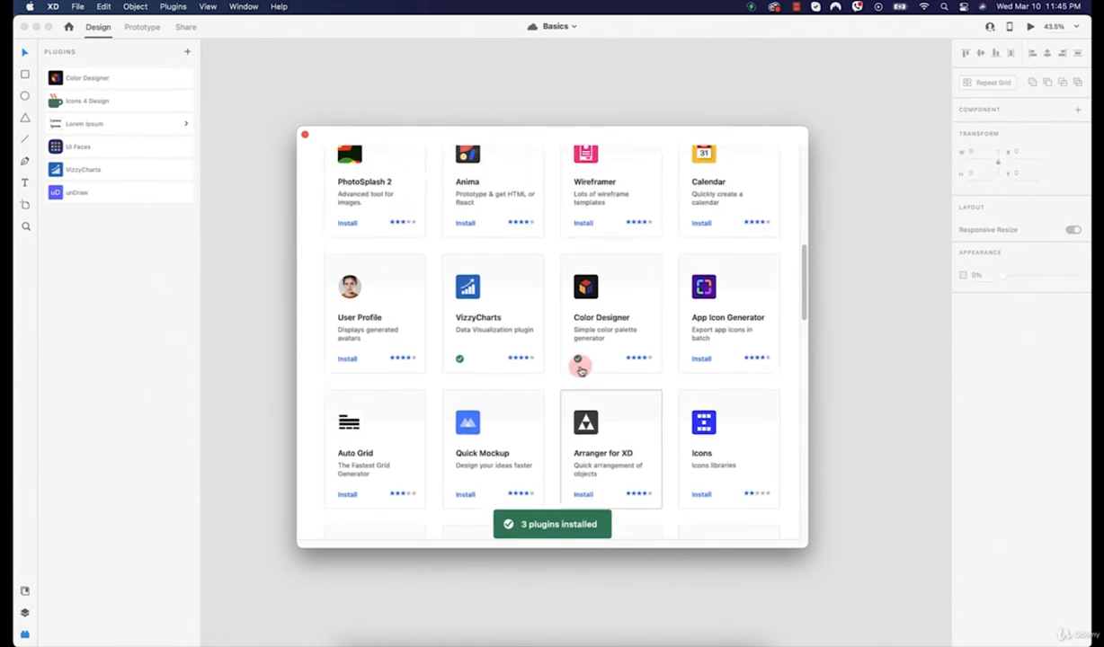
scroll(582, 369, "up", 3)
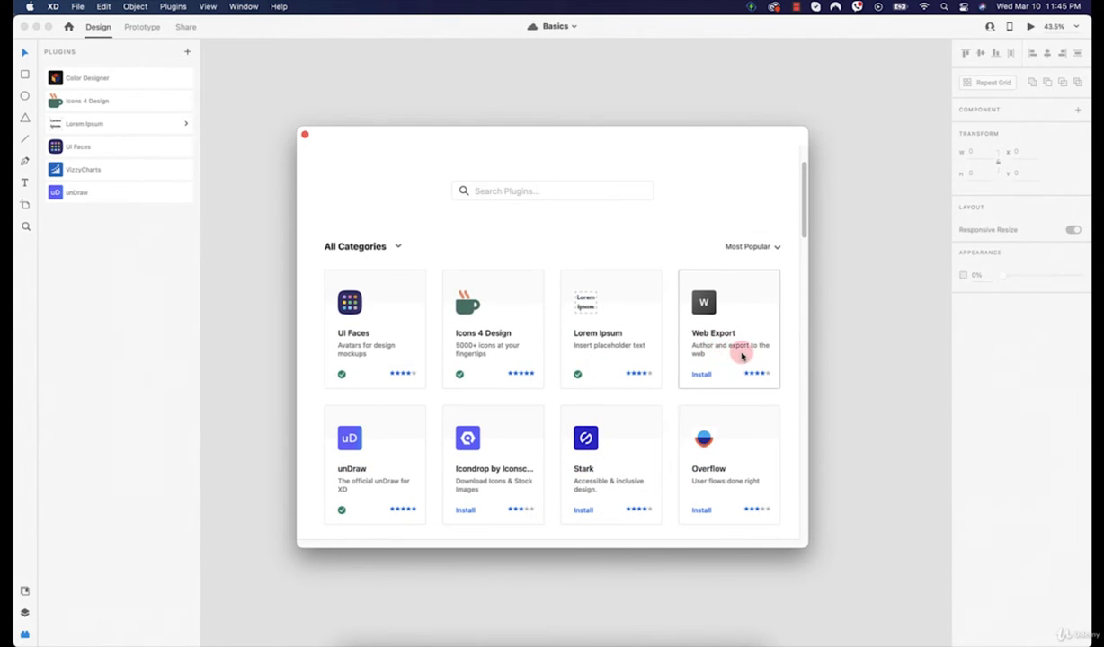
left_click(700, 375)
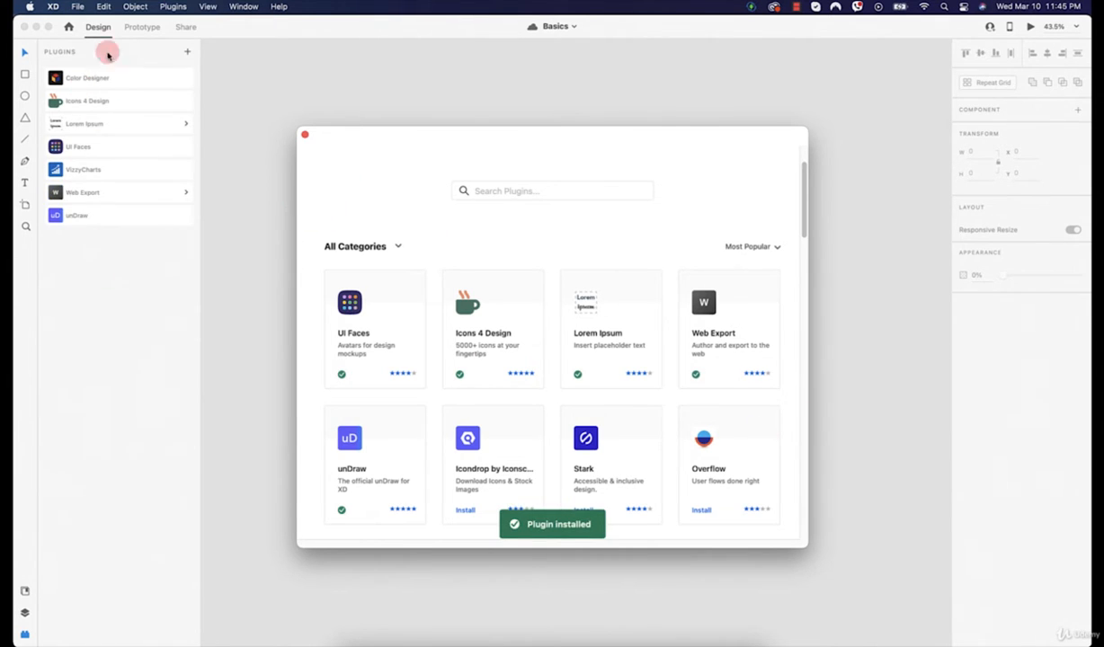
left_click(304, 135)
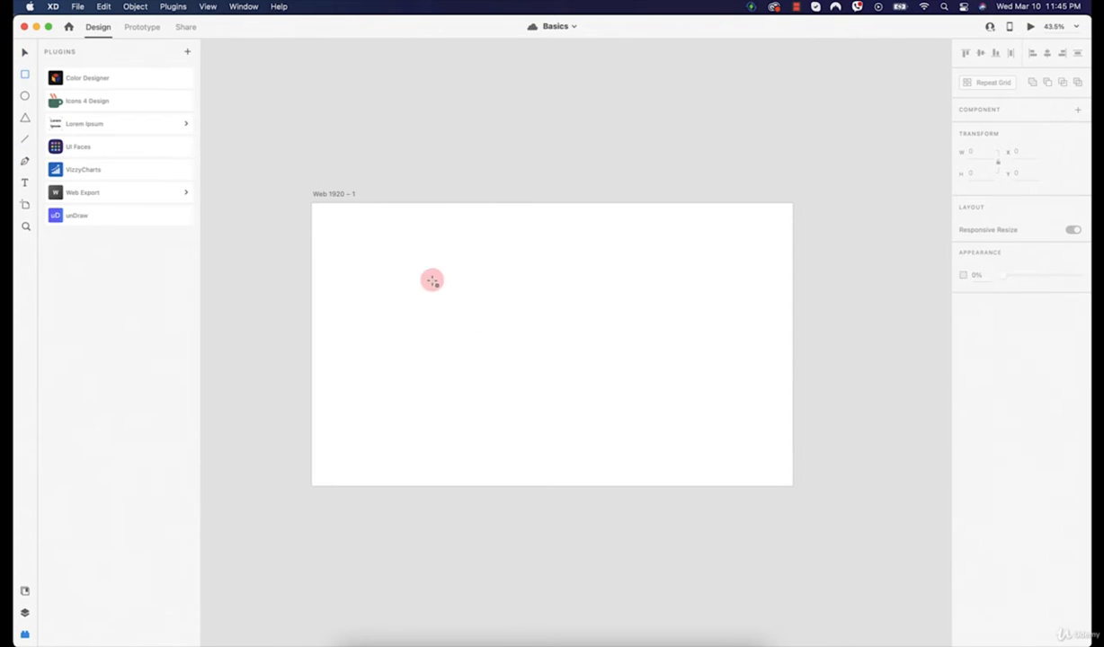
Draw a circle about 423 px in diameter and move it to about X 320, Y 196 on the artboard
left_click(26, 99)
left_click_drag(460, 283, 584, 392)
left_click_drag(517, 342, 460, 309)
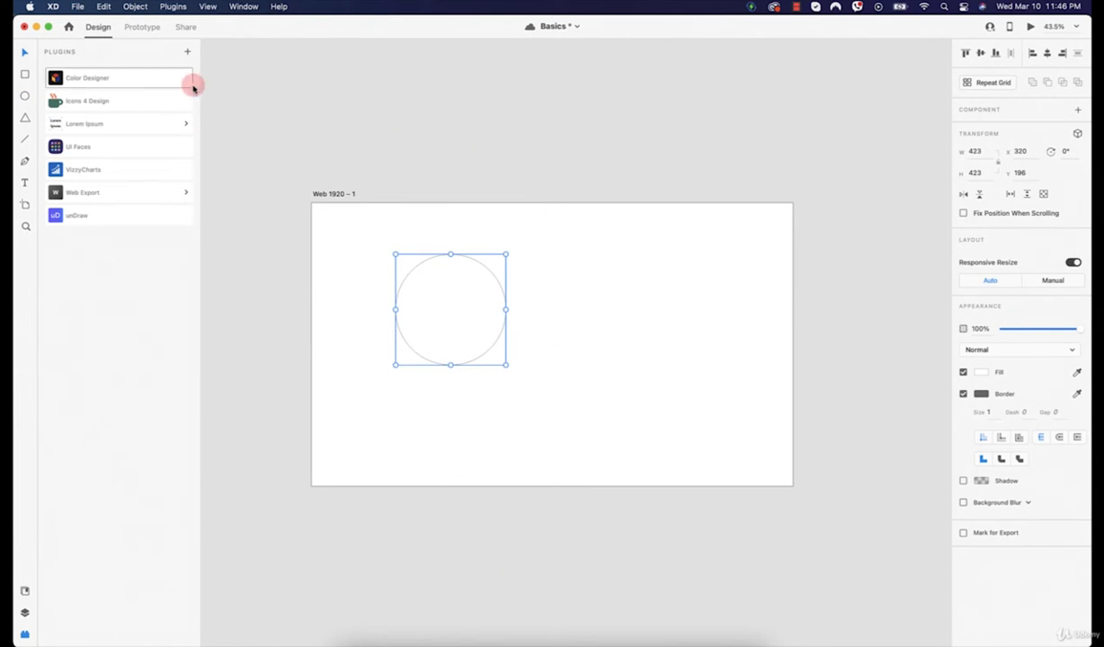
Launch Color Designer with the circle selected and examine the Color Picker palettes, including the details of orange swatch #FF6517
left_click(104, 77)
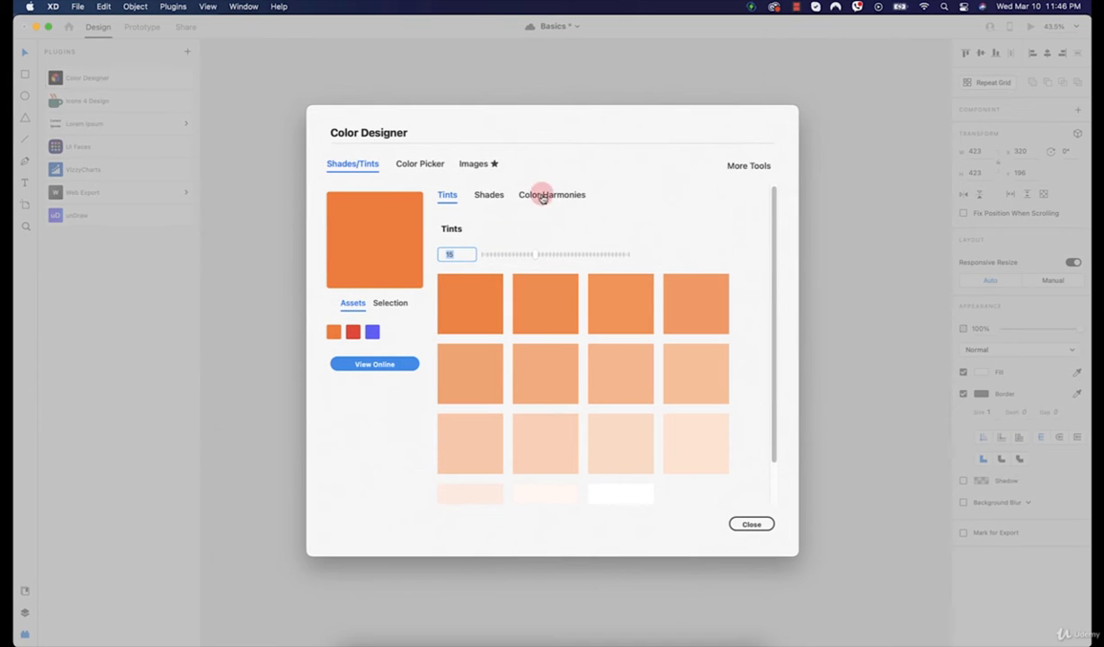
left_click(430, 163)
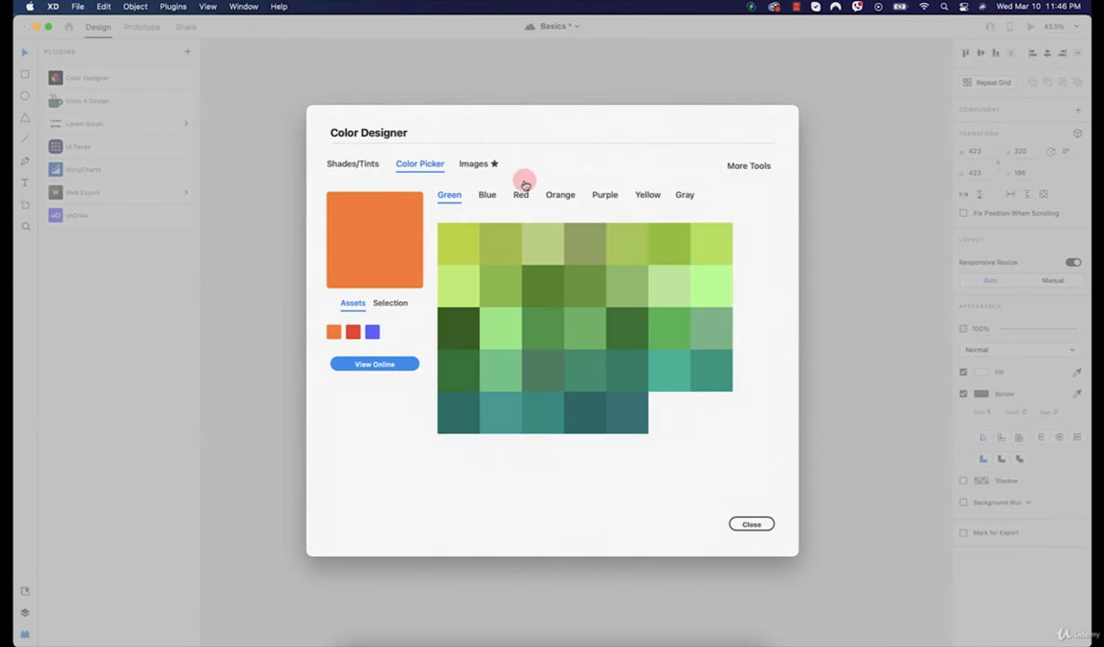
left_click(518, 196)
left_click(487, 195)
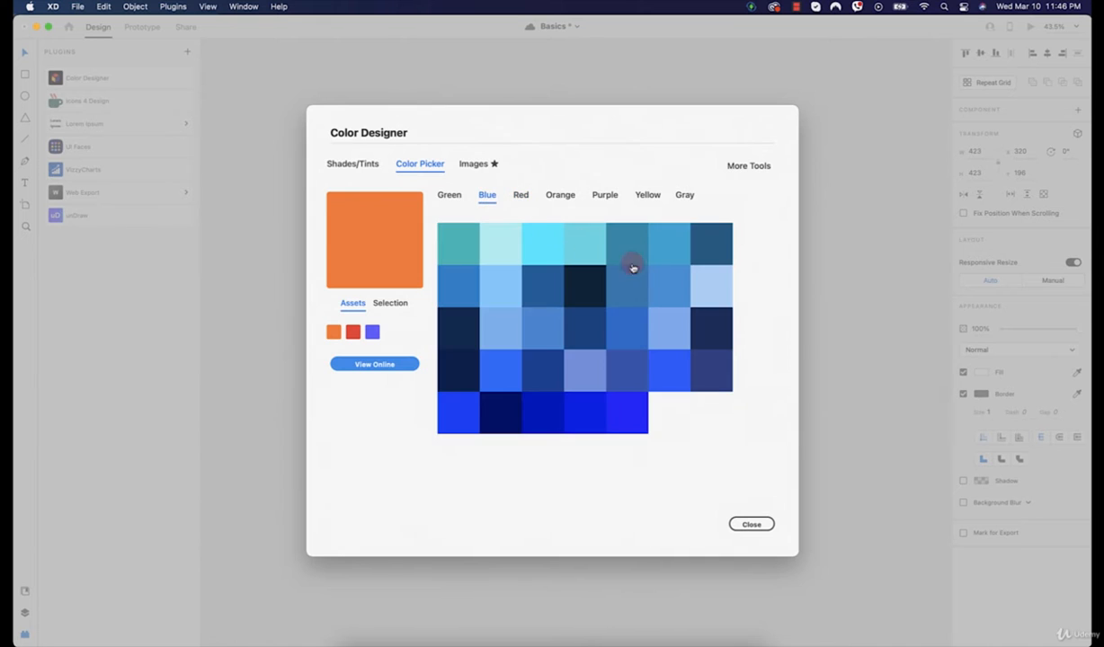
left_click(600, 194)
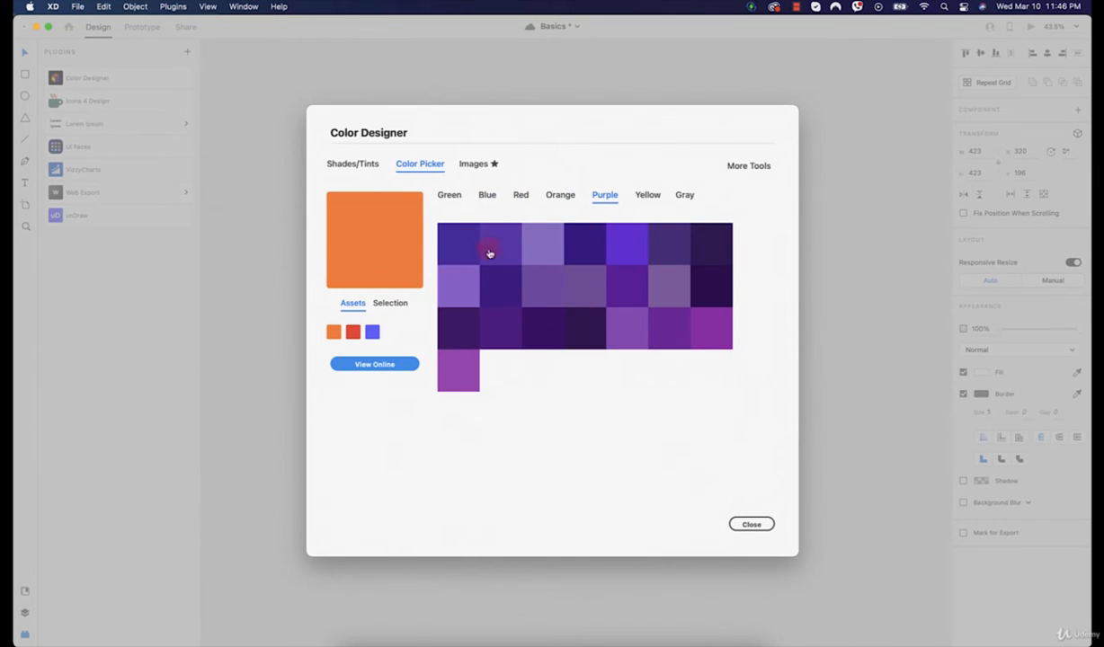
left_click(647, 194)
left_click(546, 196)
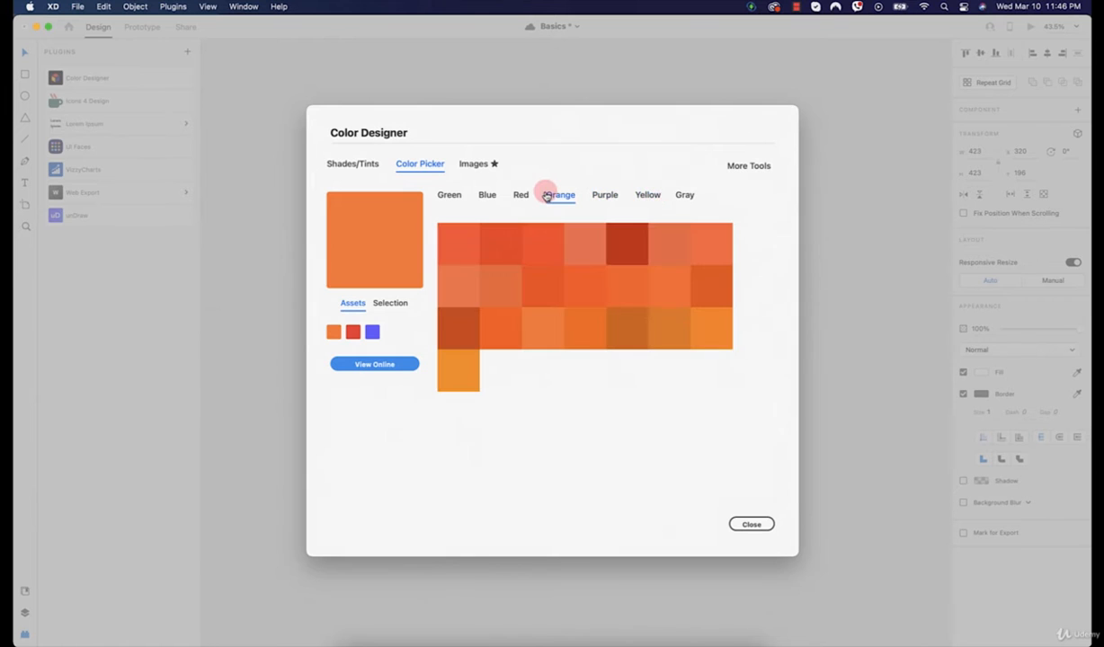
left_click(594, 294)
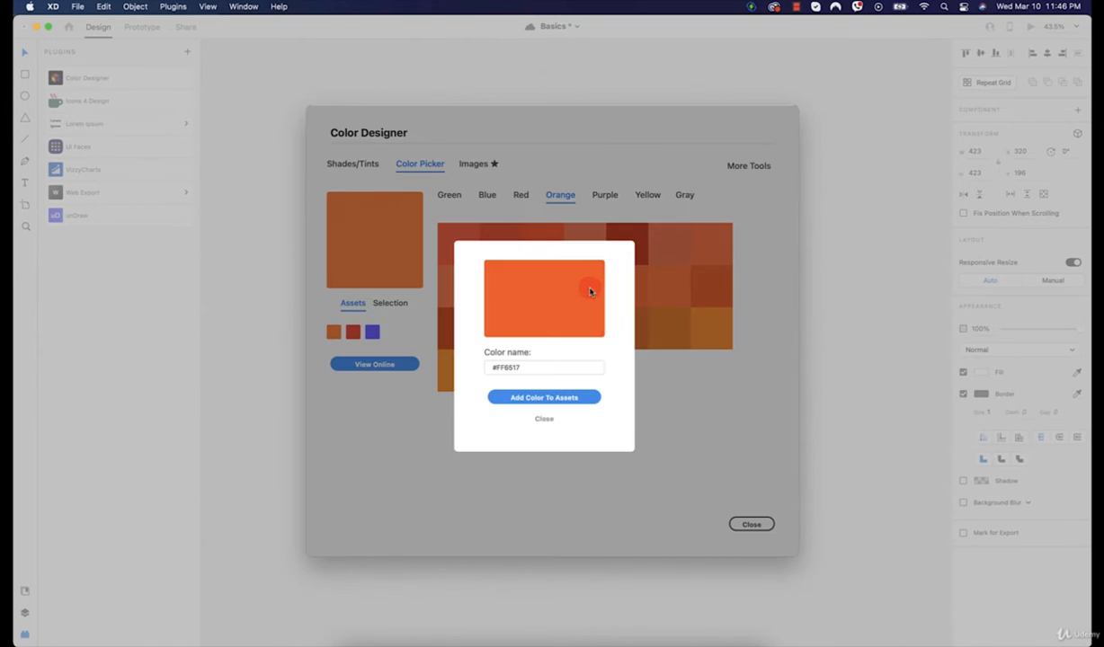
left_click(544, 420)
Add the medium blue from the first row of the Blue palette to the document's color assets
left_click(487, 198)
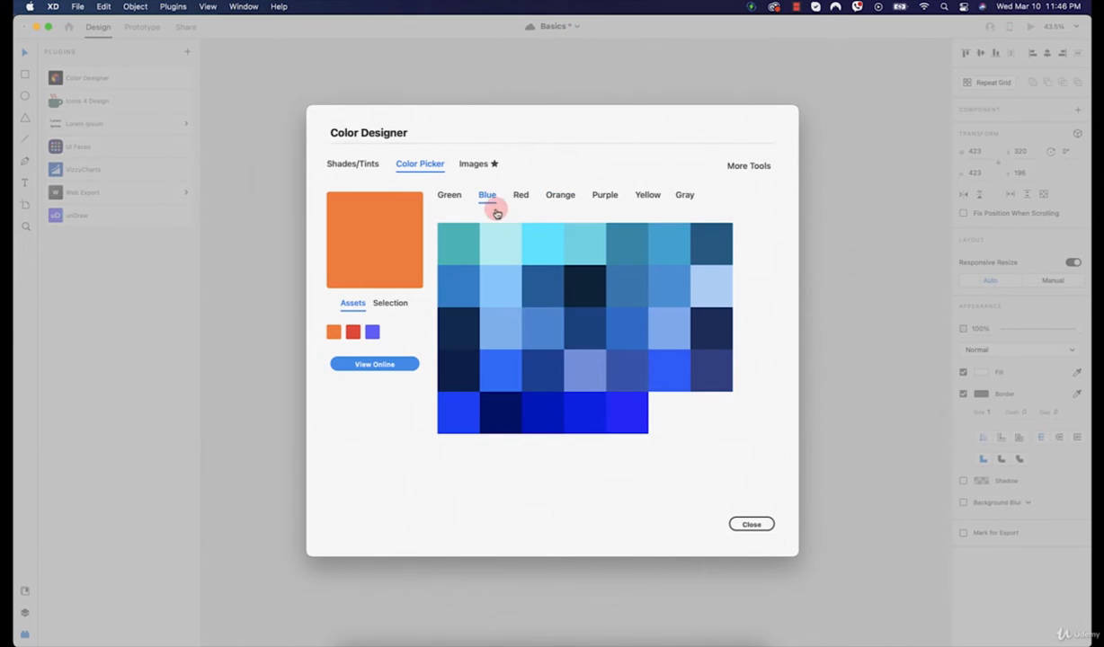
left_click(670, 255)
left_click(556, 399)
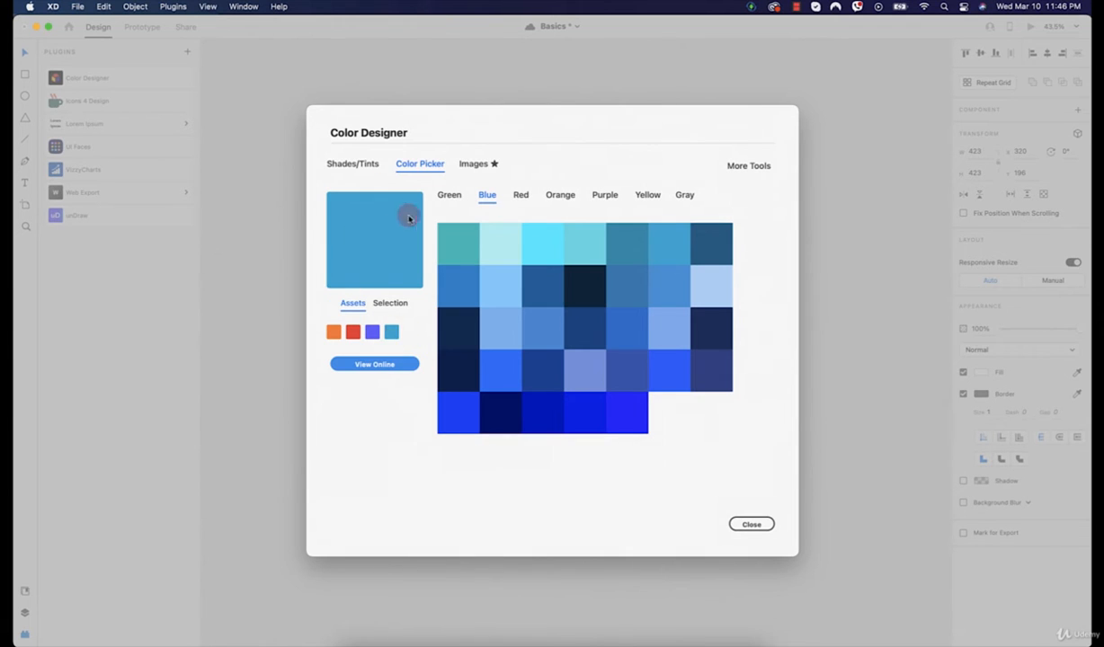
Show the tints of the newly added blue and set the number of tints to 30
left_click(360, 159)
scroll(646, 400, "down", 2)
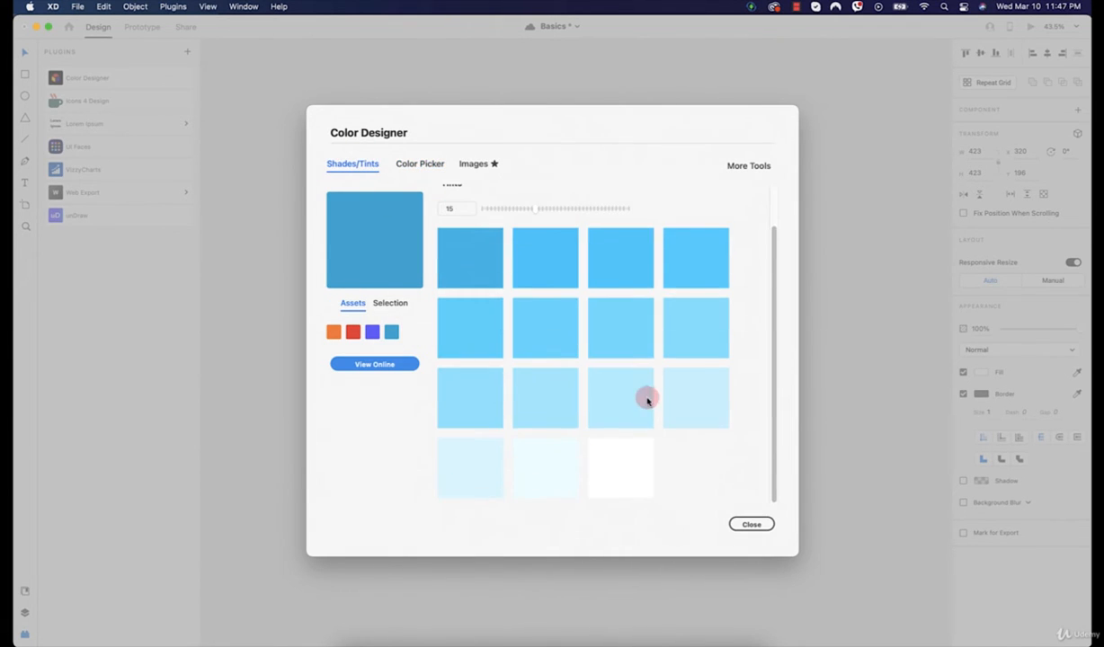
mouse_move(631, 396)
scroll(625, 346, "up", 2)
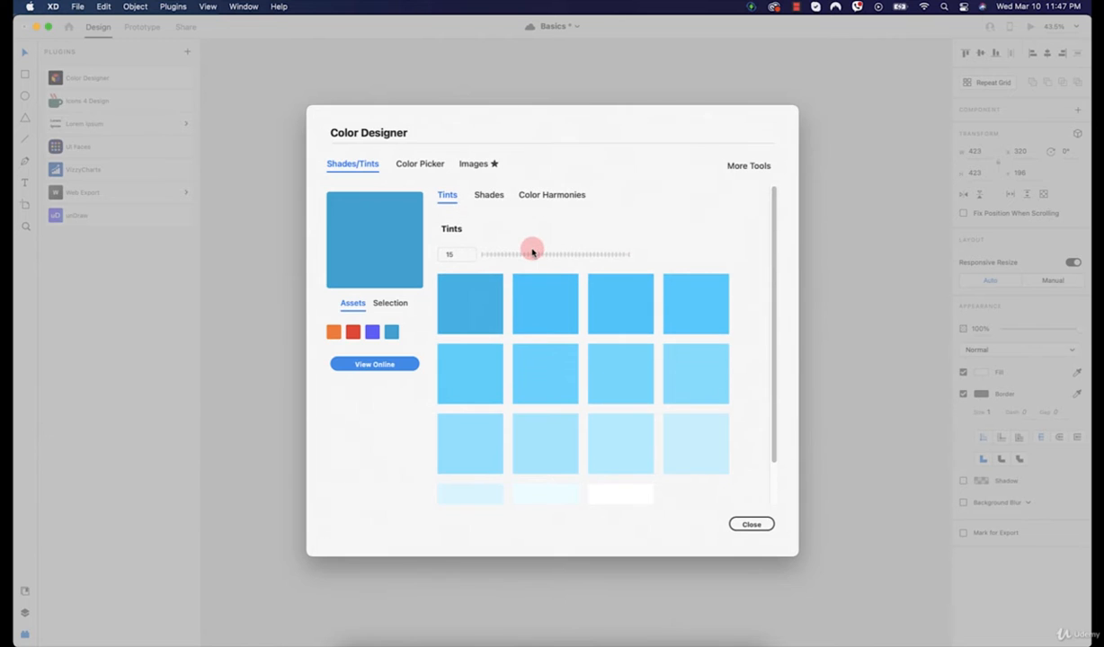
left_click_drag(556, 258, 622, 262)
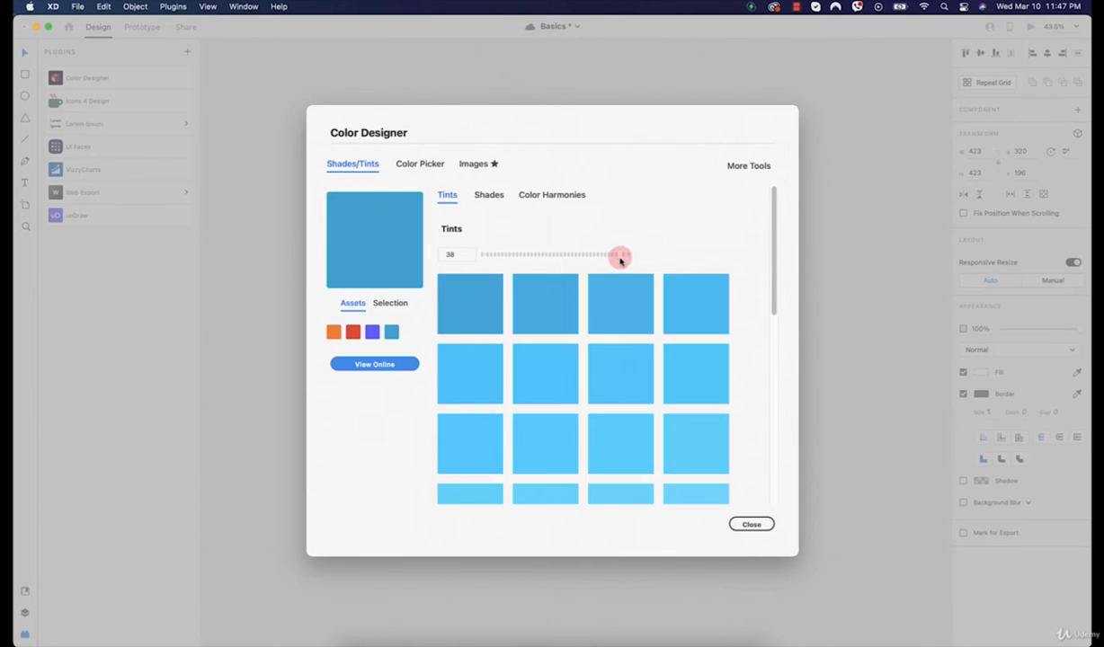
scroll(630, 301, "down", 5)
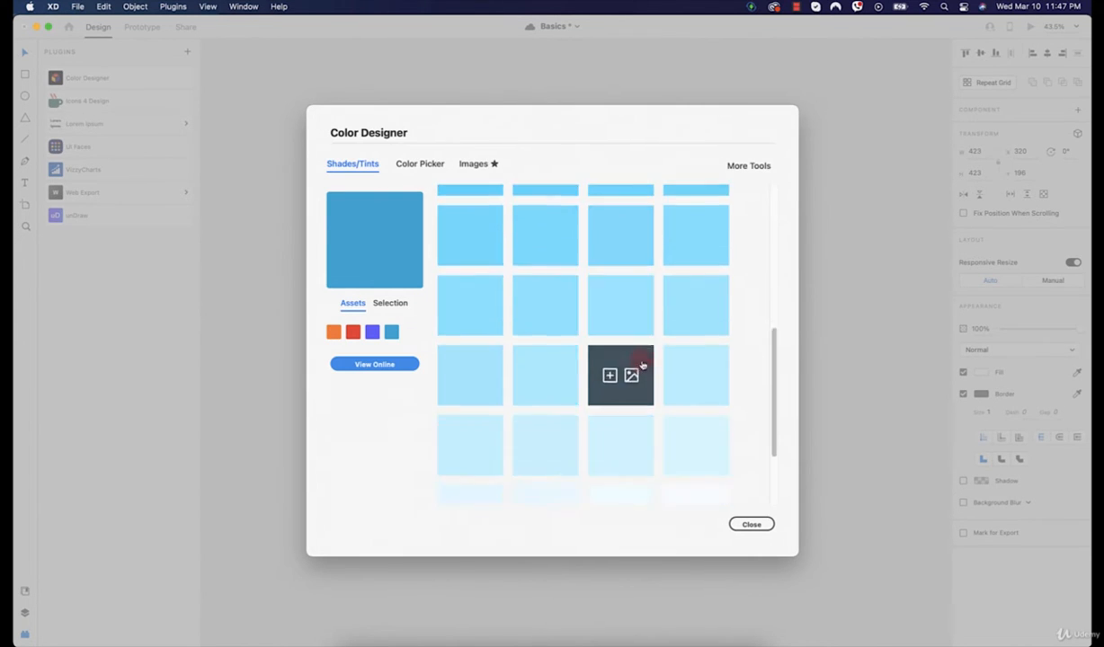
scroll(649, 349, "up", 5)
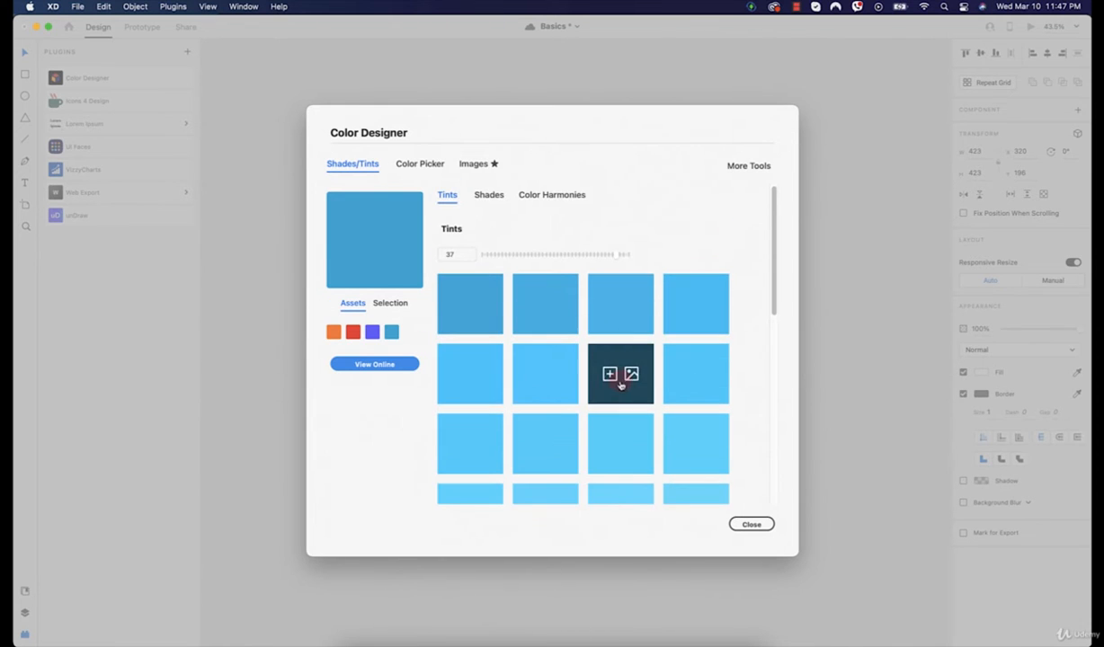
left_click_drag(600, 258, 575, 259)
View the blue's generated shades and its complementary color harmony
left_click(490, 198)
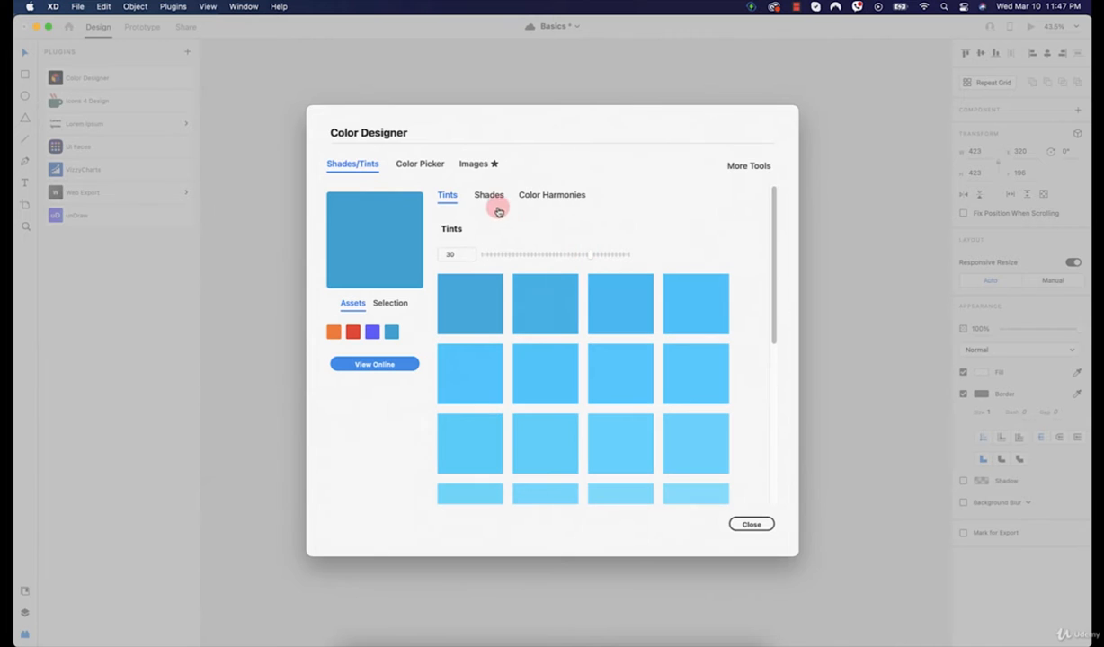
scroll(547, 327, "down", 2)
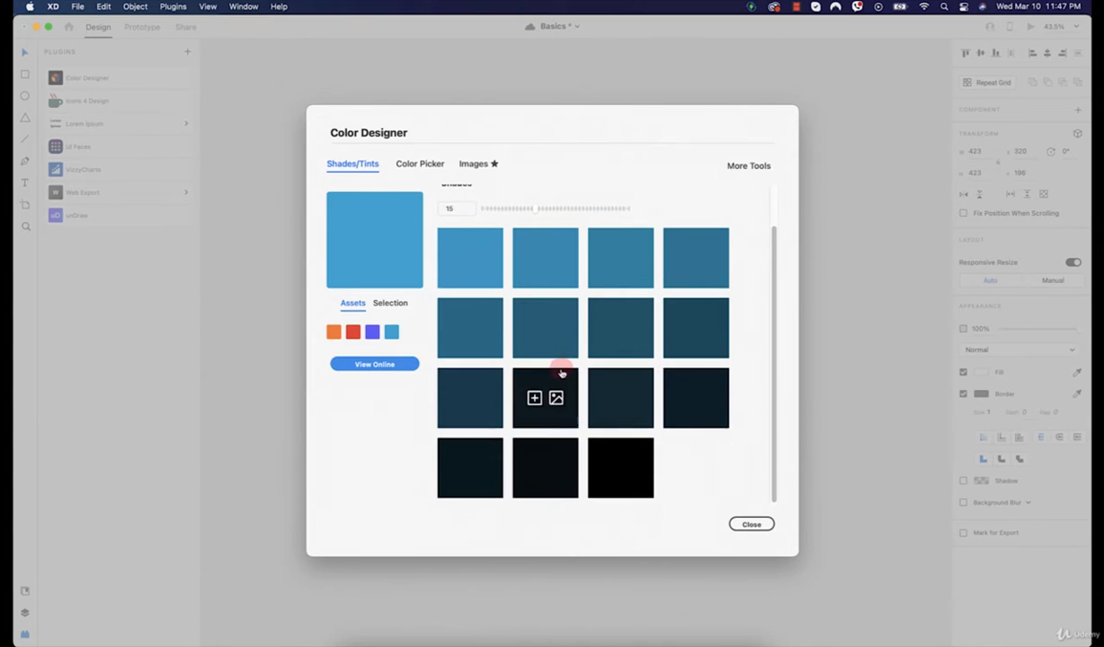
scroll(559, 370, "up", 2)
left_click(555, 196)
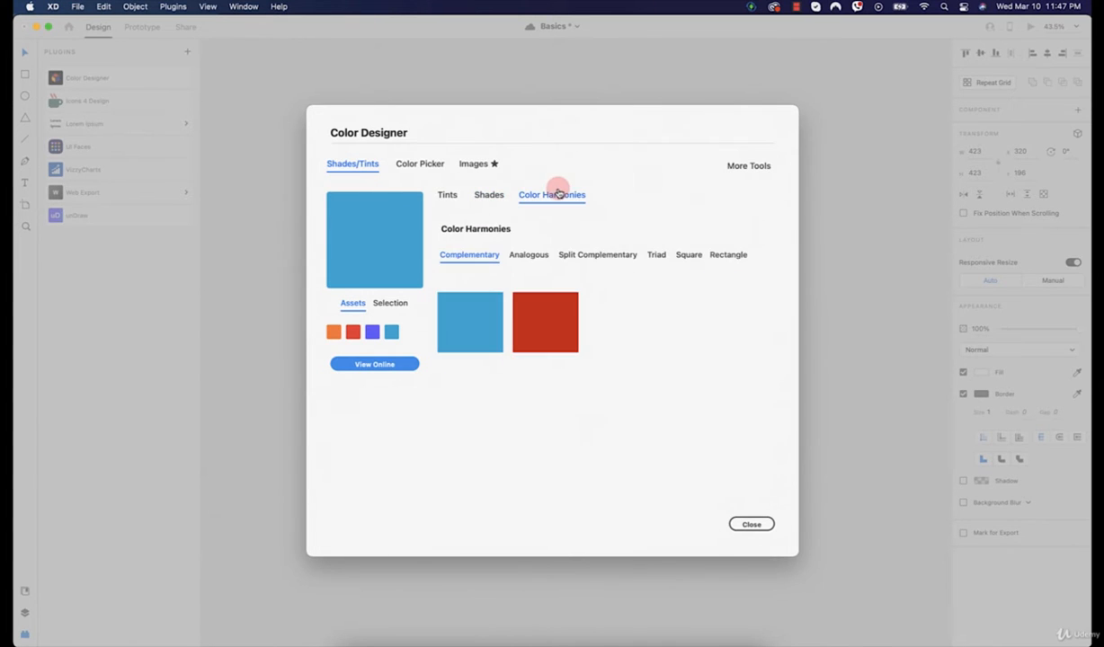
Compare the blue's analogous, split complementary, triad, square and rectangle harmonies, and return to the complementary one
left_click(524, 260)
left_click(593, 257)
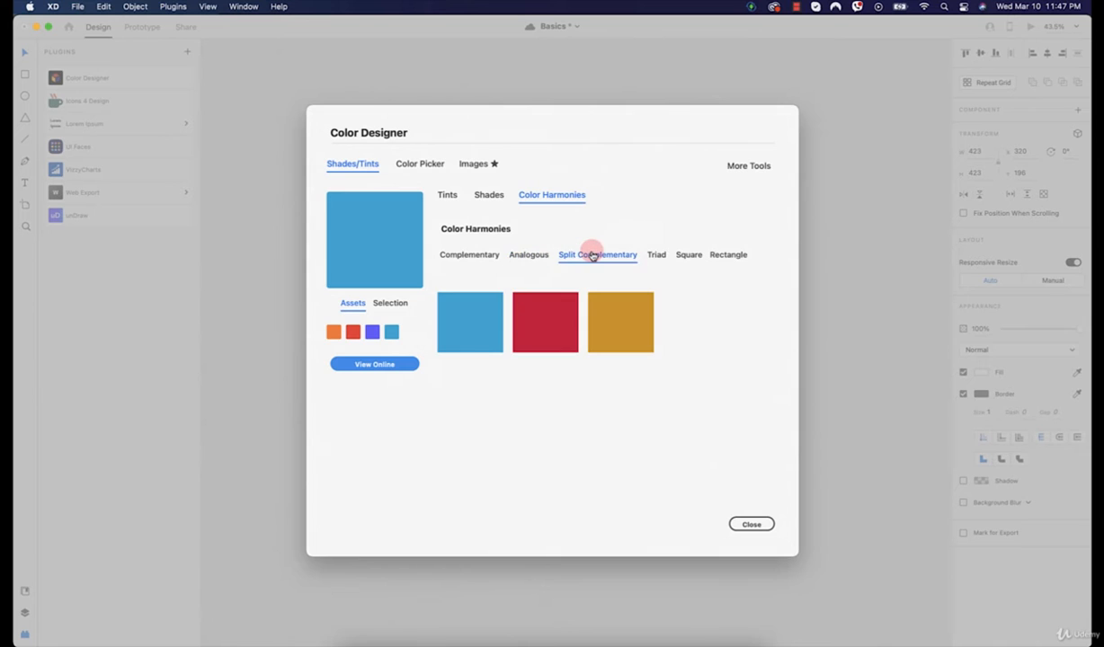
left_click(650, 255)
left_click(692, 256)
left_click(728, 257)
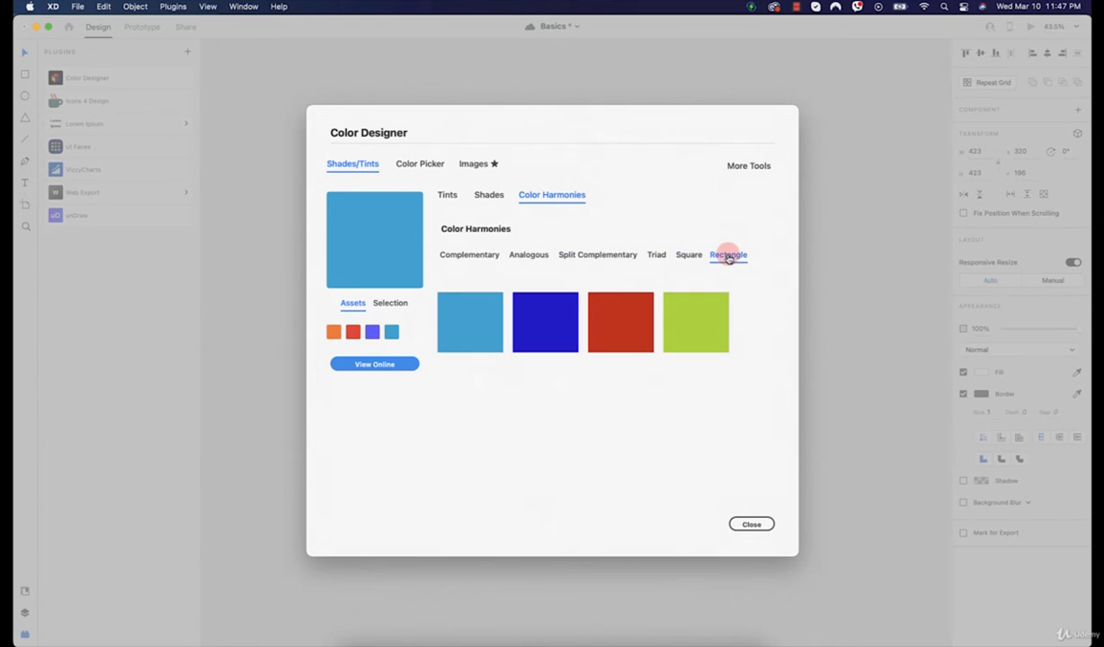
left_click(486, 255)
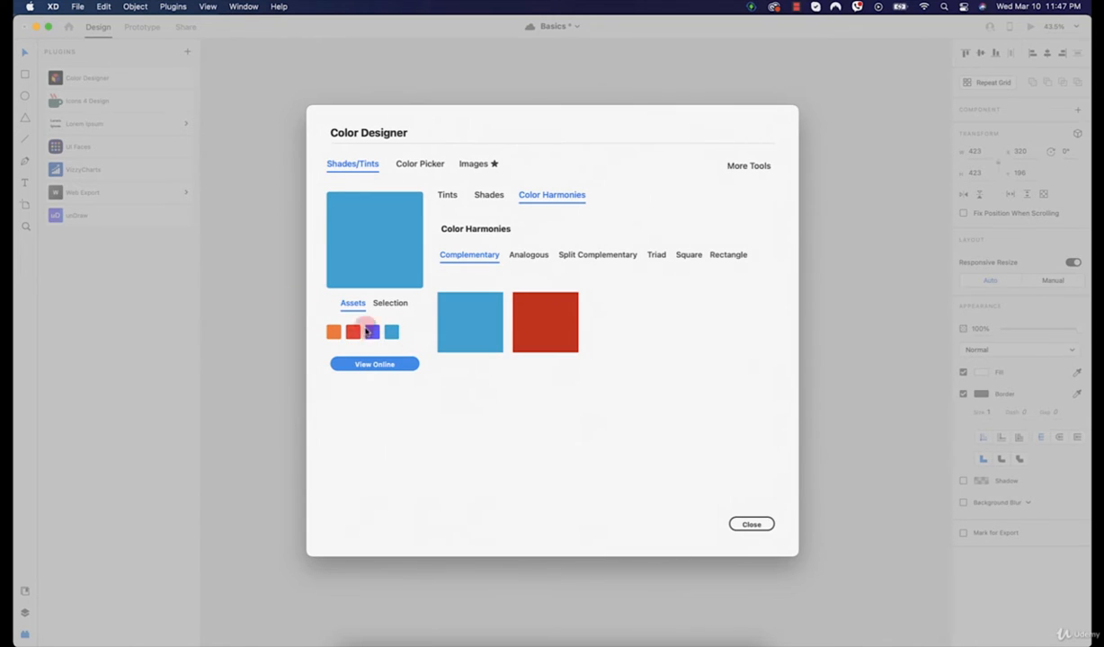
Leave Color Designer, check the color swatches in the document assets, and return to the list of installed plugins
left_click(430, 164)
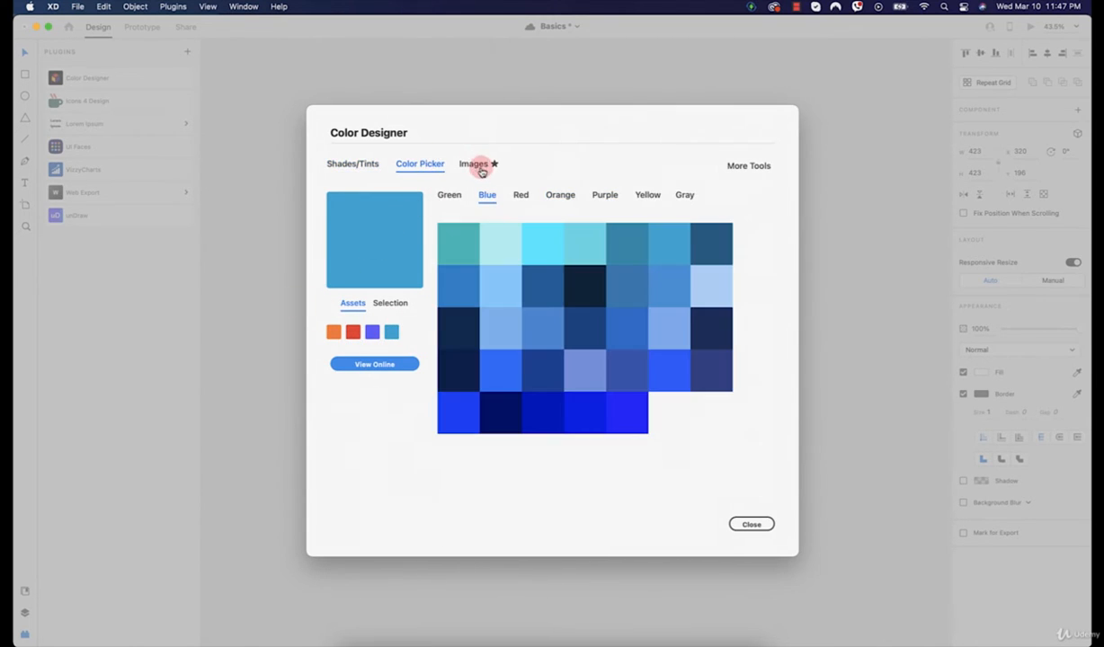
left_click(751, 522)
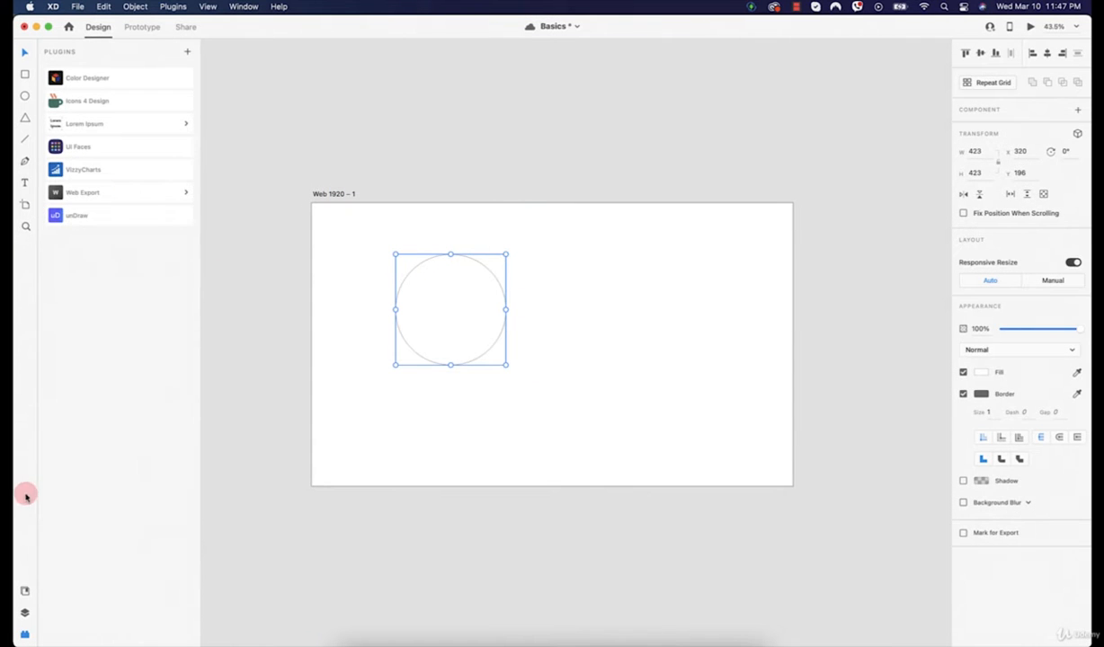
left_click(23, 591)
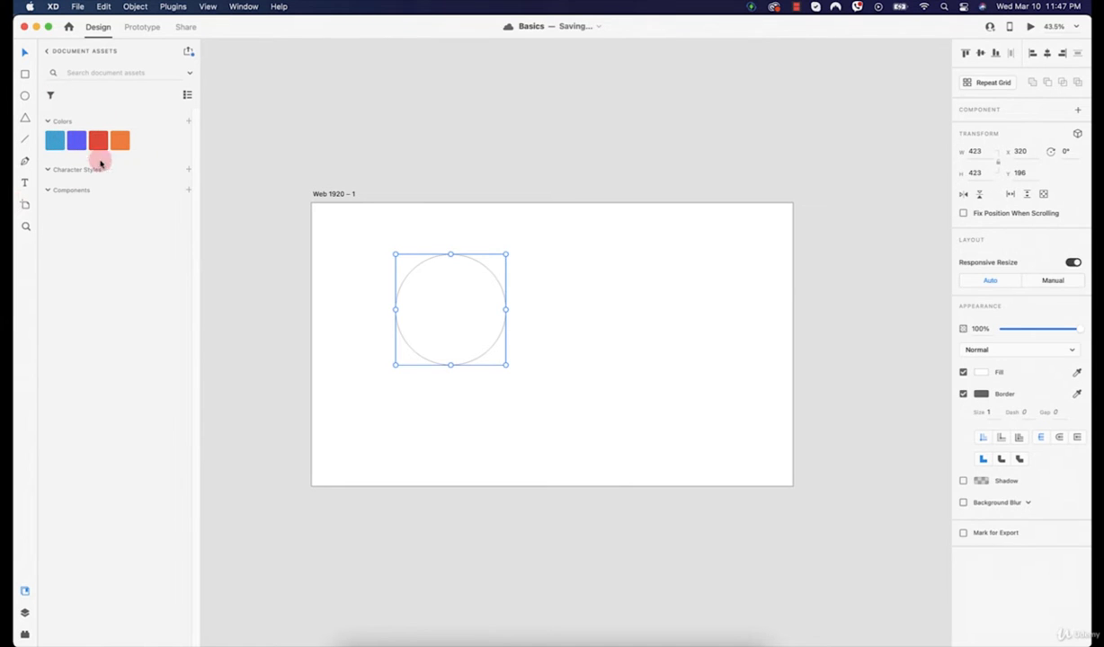
left_click(24, 591)
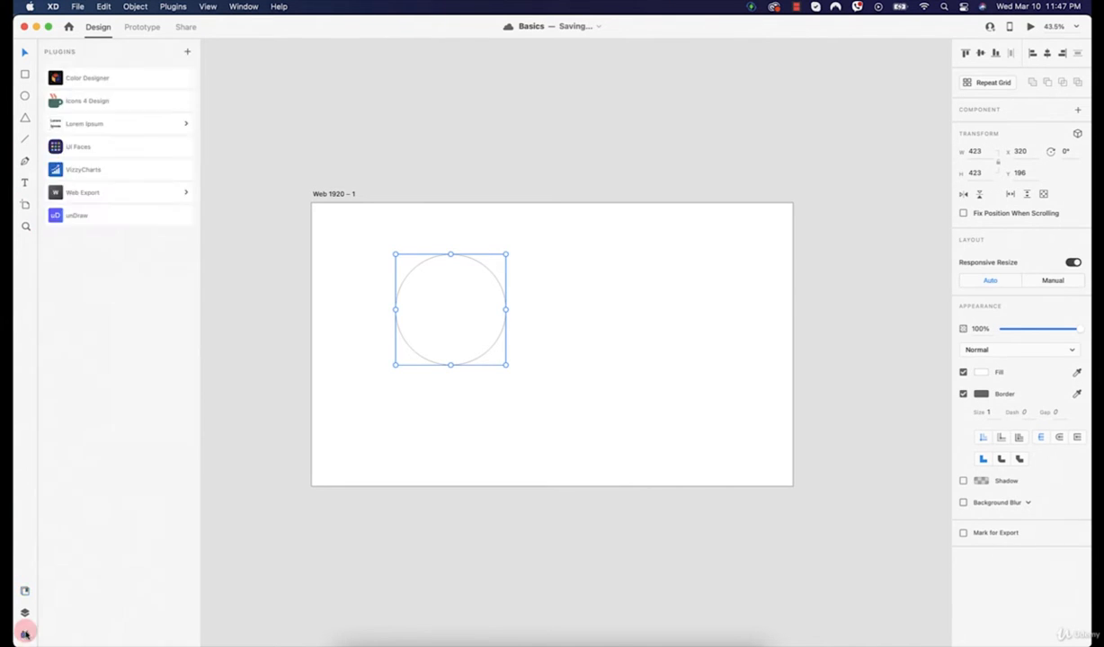
left_click(143, 72)
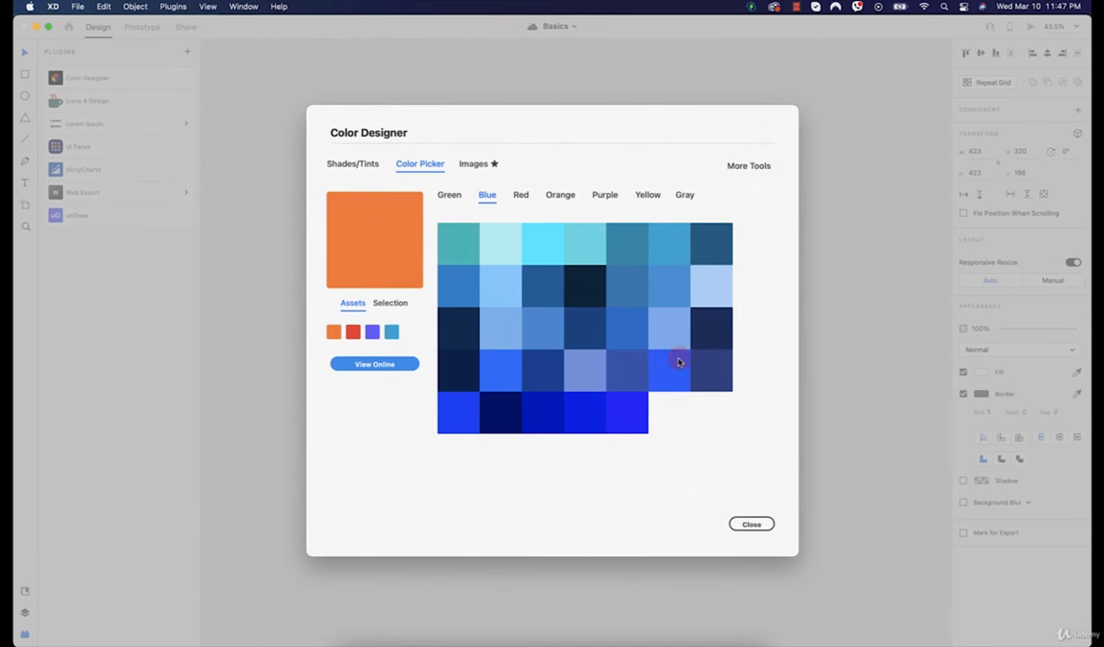
left_click(740, 523)
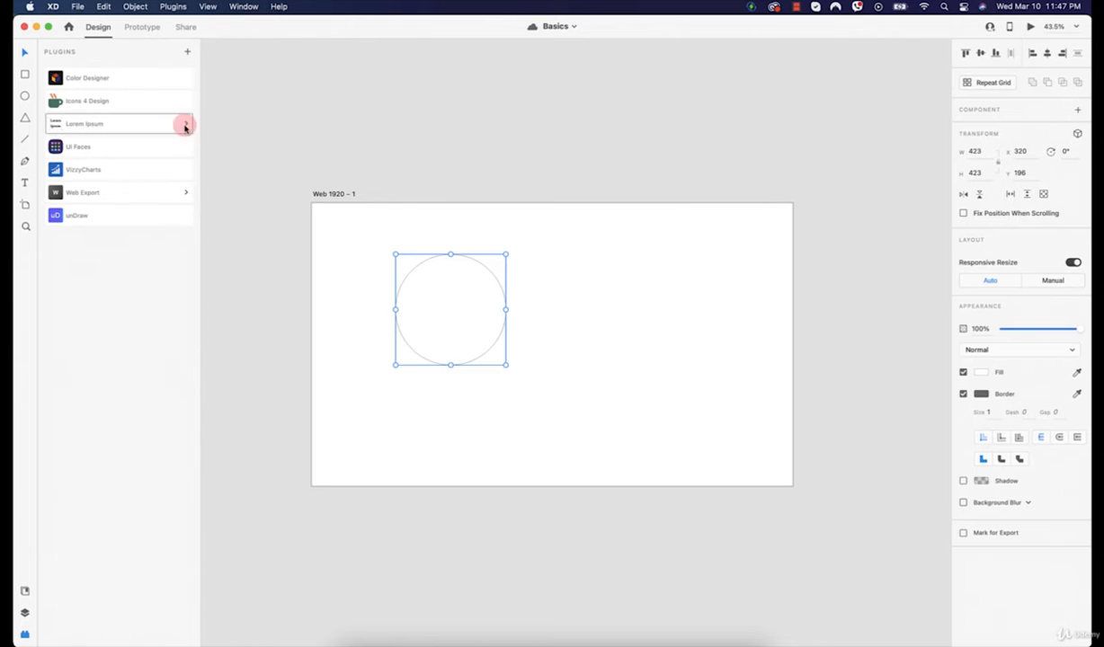
Search Icons 4 Design for "car" and place the Map set's car-repair icon inside the circle at about 181 × 185
left_click(112, 106)
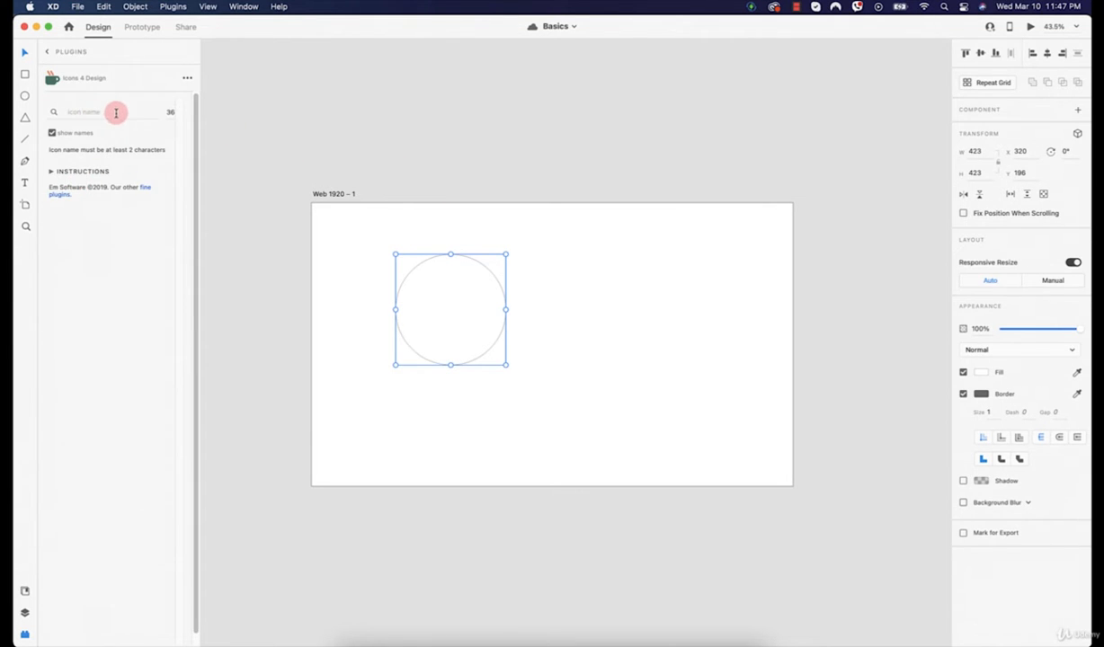
left_click(83, 113)
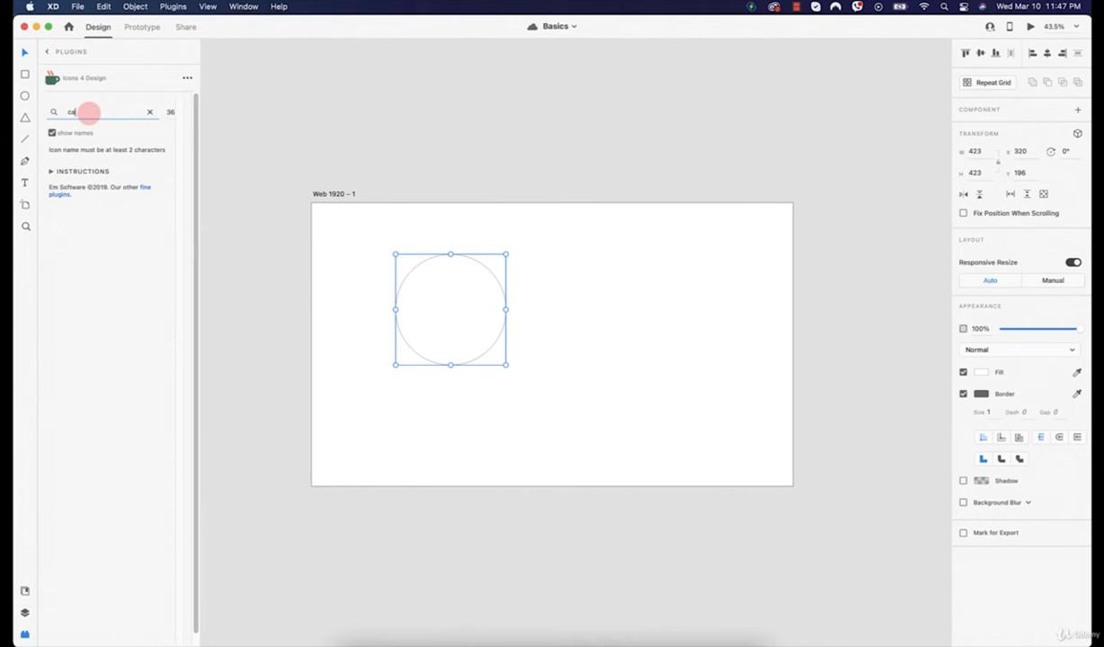
type("car")
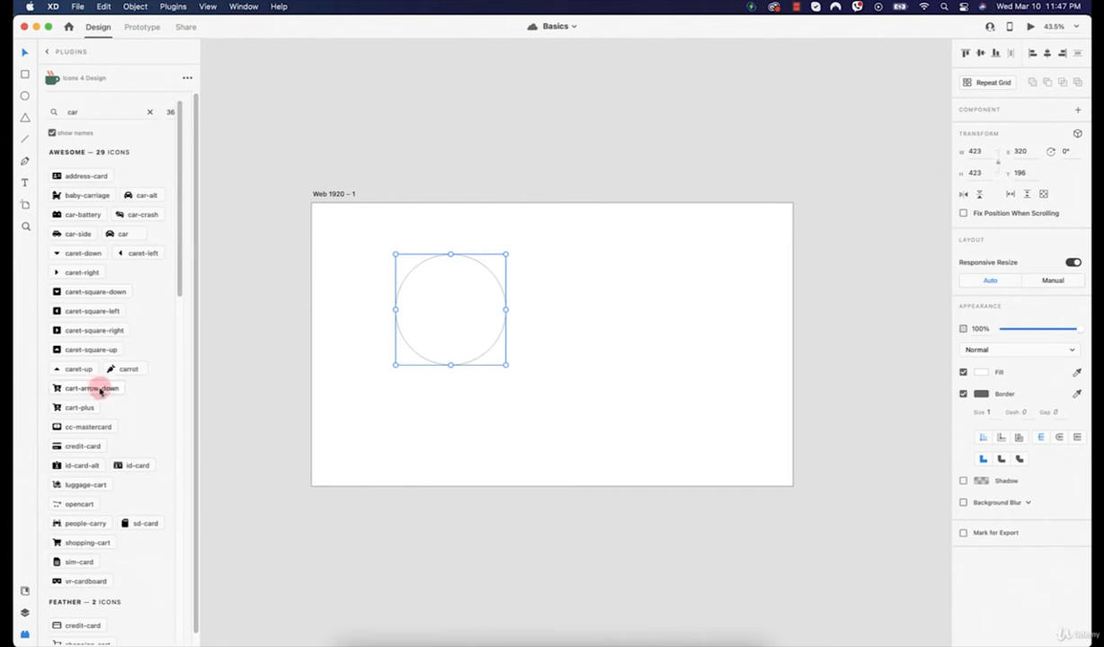
scroll(100, 396, "down", 15)
scroll(106, 416, "down", 5)
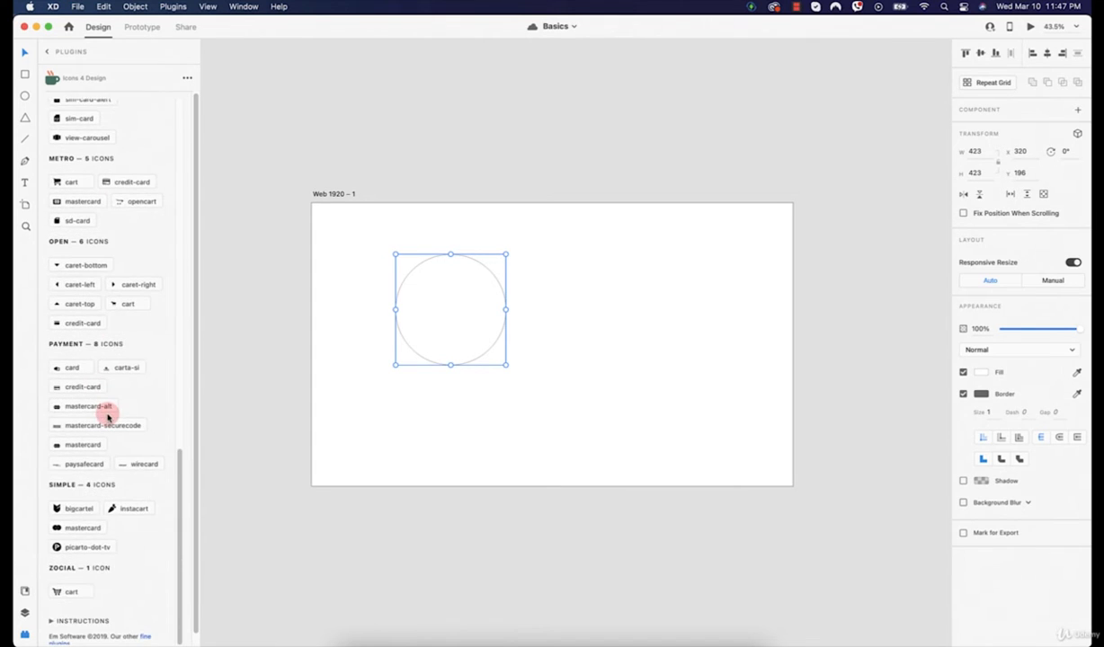
scroll(104, 420, "up", 7)
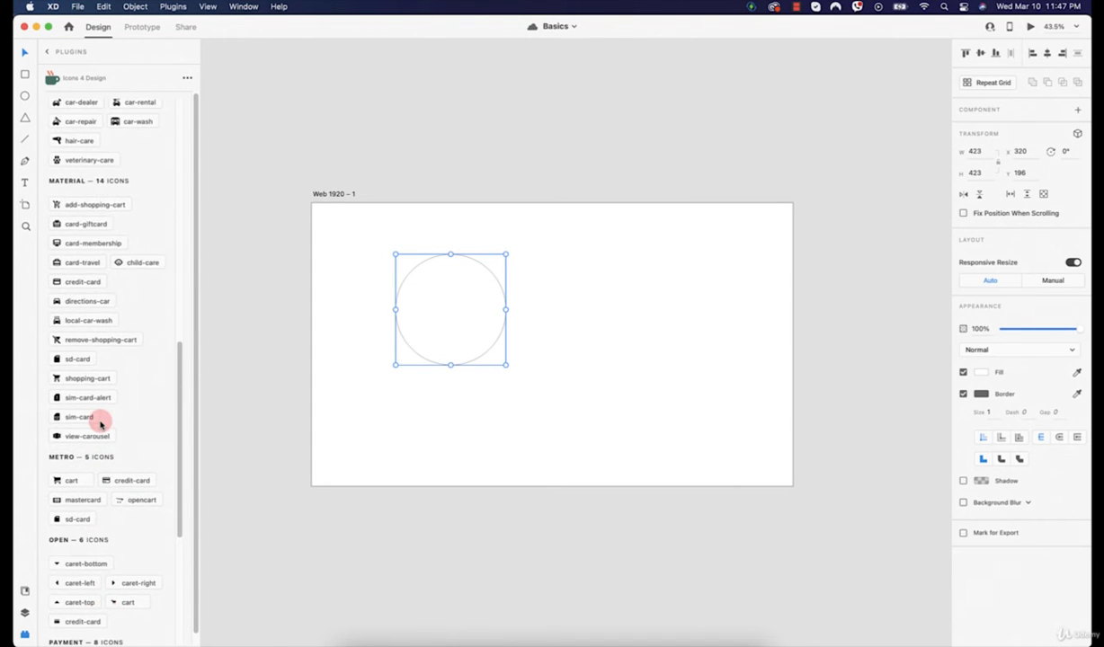
scroll(100, 423, "up", 5)
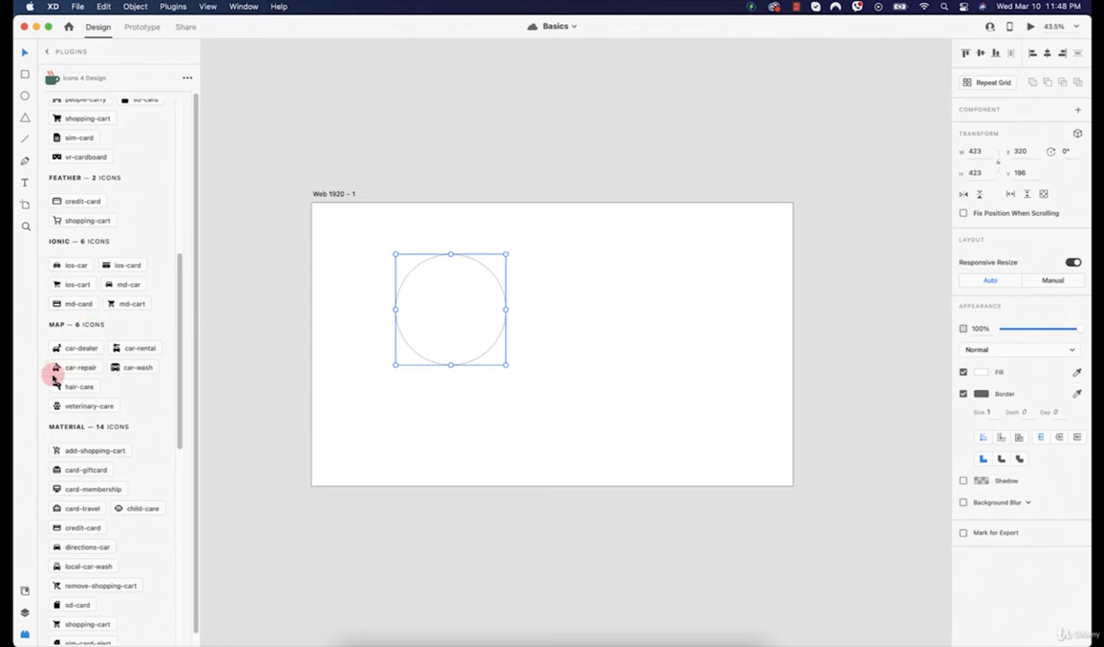
left_click(72, 369)
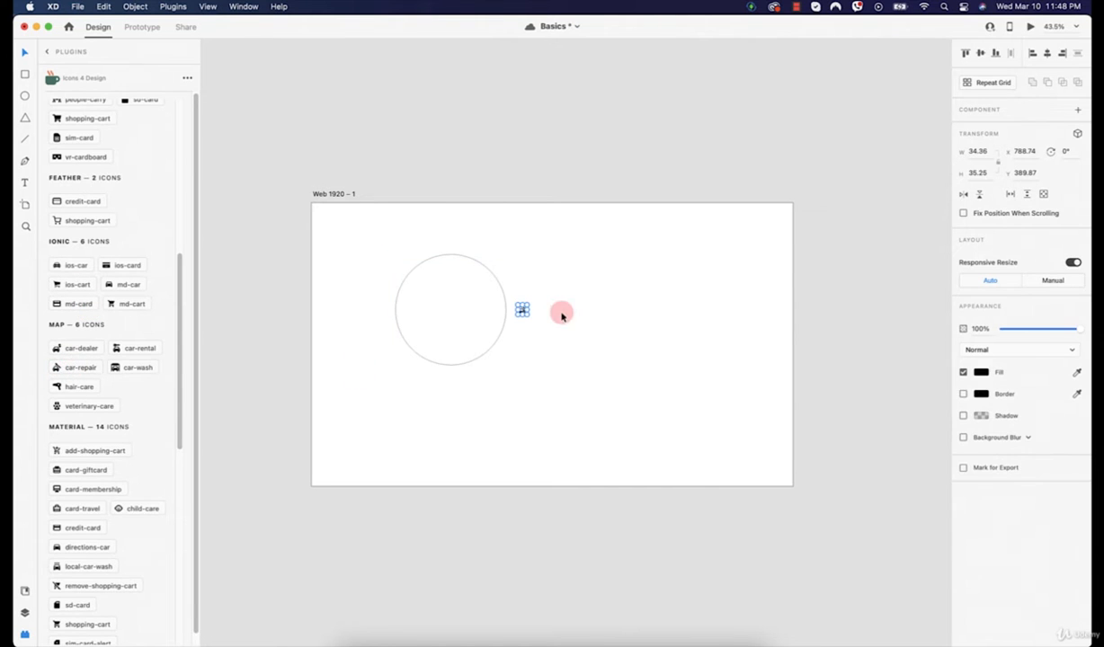
left_click_drag(522, 311, 458, 315)
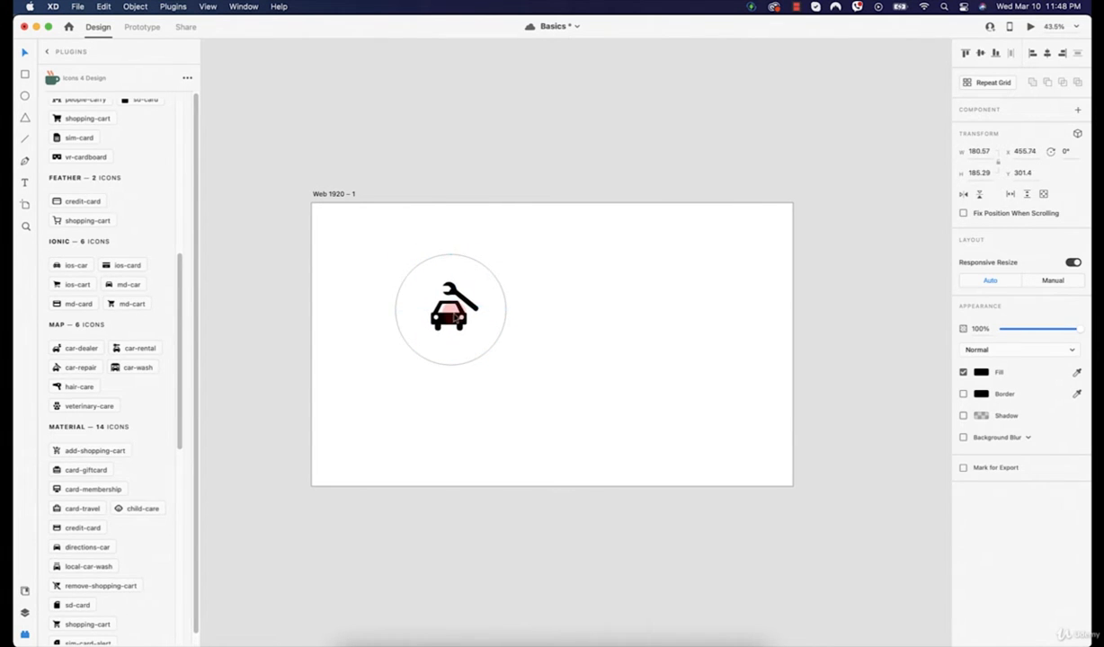
Fill the circle with the orange color from the document assets after trying the red one
left_click(499, 325)
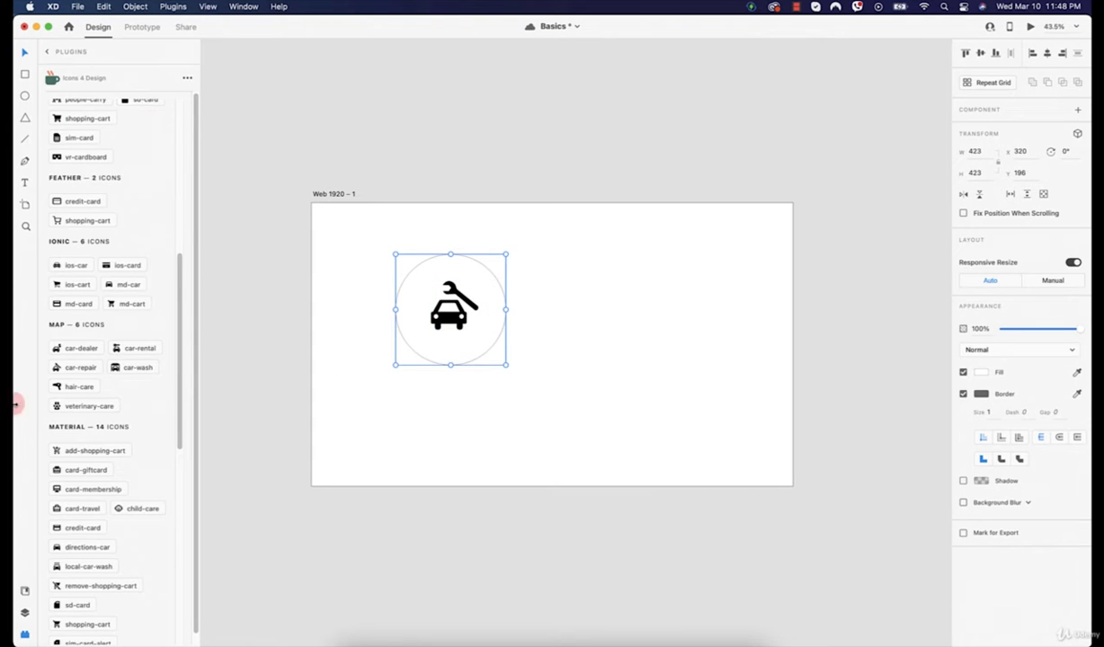
left_click(25, 590)
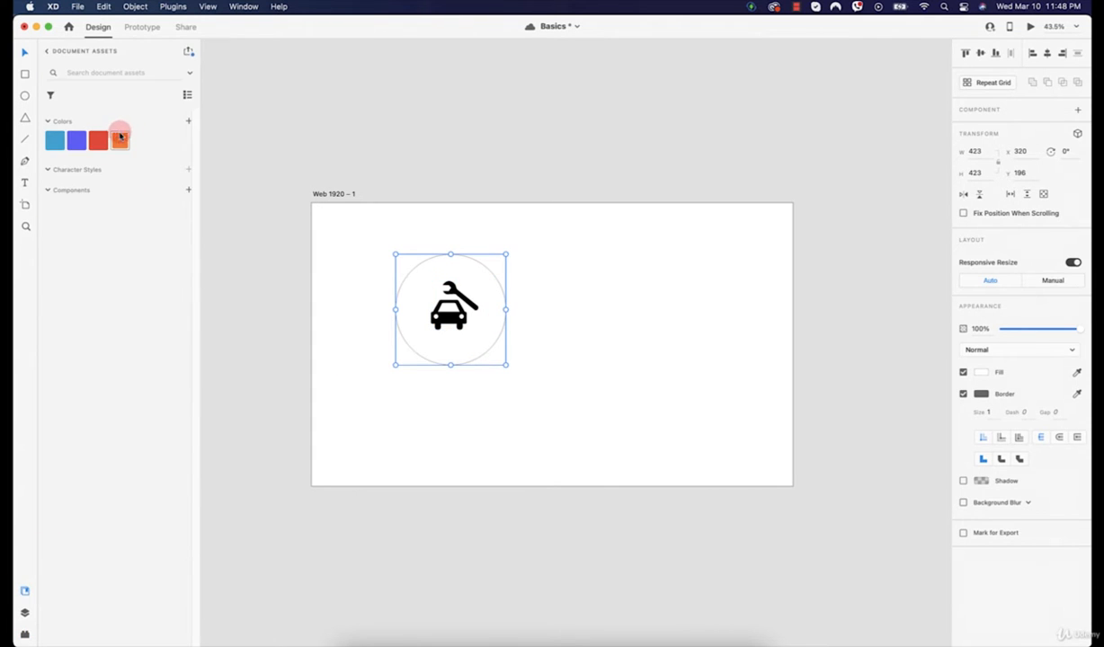
left_click(101, 140)
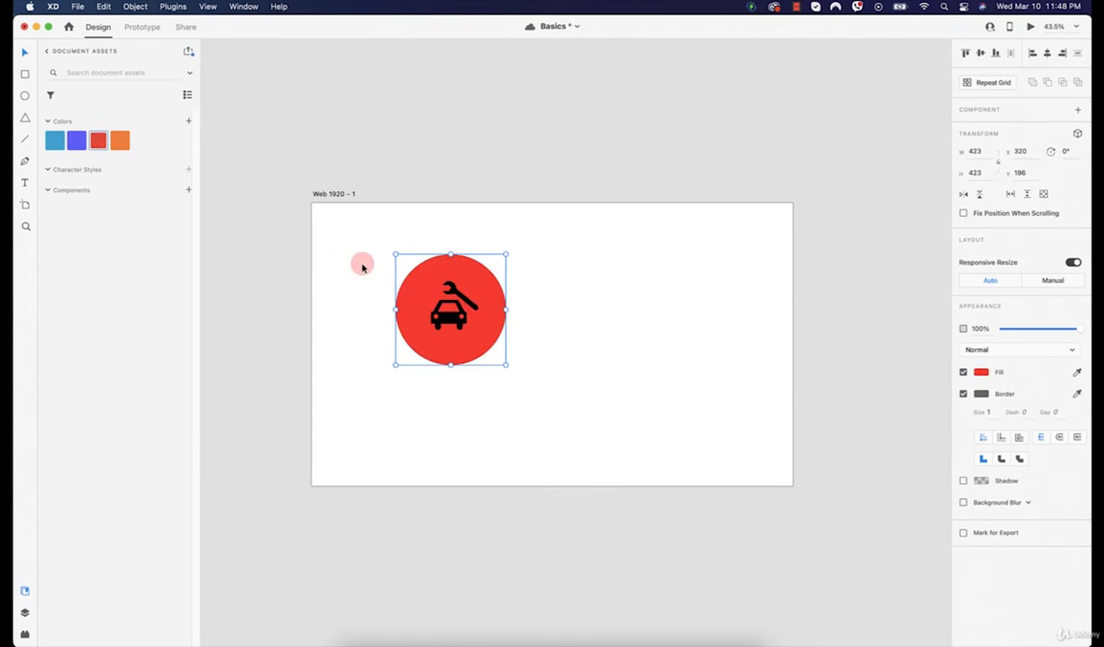
left_click(119, 140)
Change the fill of the car-repair icon inside the circle to white
double_click(456, 297)
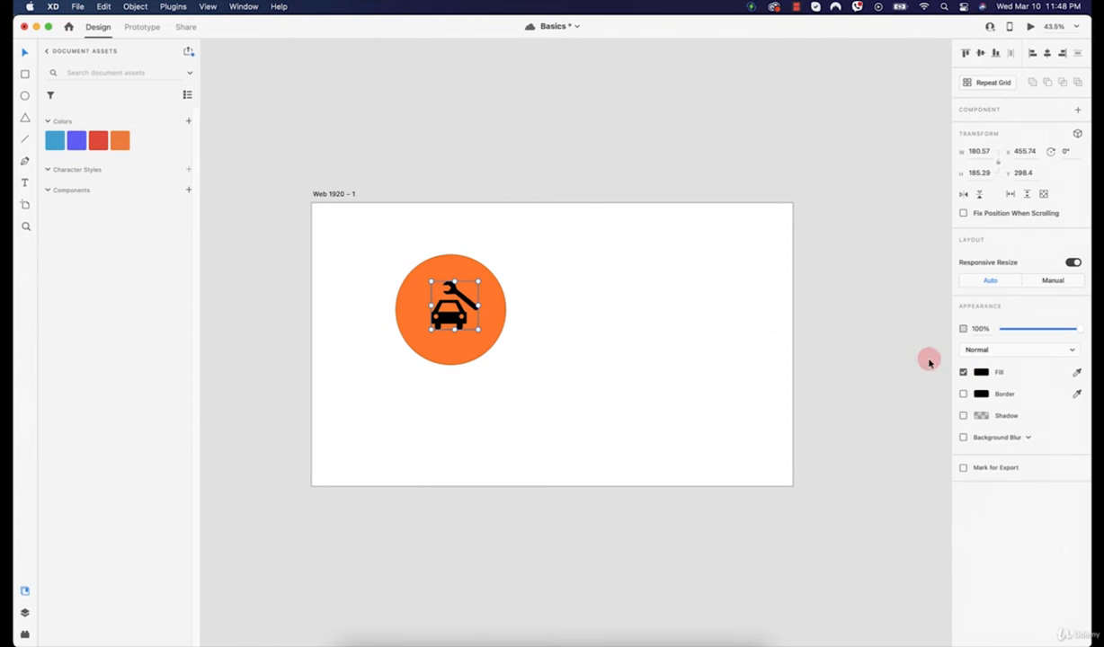
left_click(981, 372)
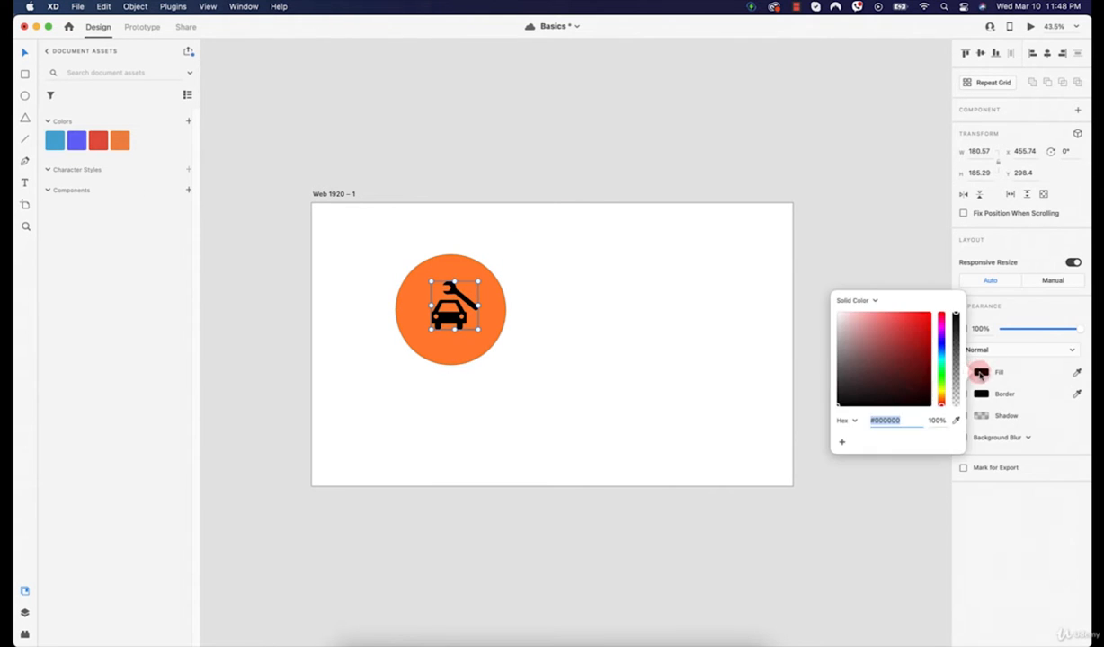
left_click_drag(876, 366, 806, 296)
left_click(714, 283)
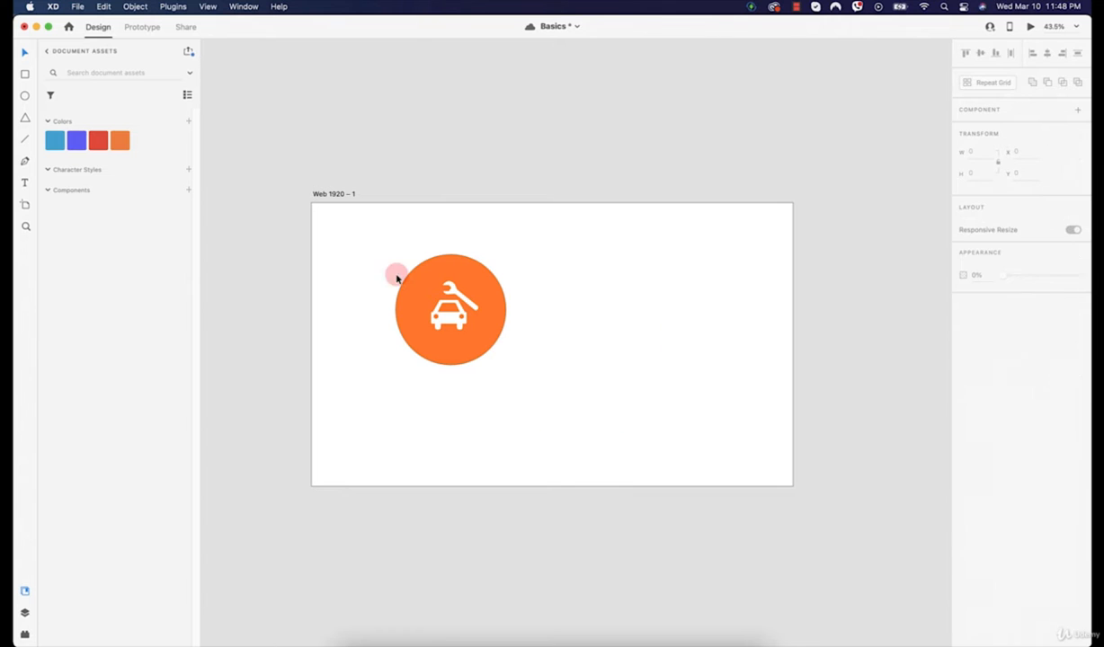
Search Icons 4 Design for "send" and add the Feather set's send icon beside the circle, enlarged to about 257 × 257
left_click(453, 311)
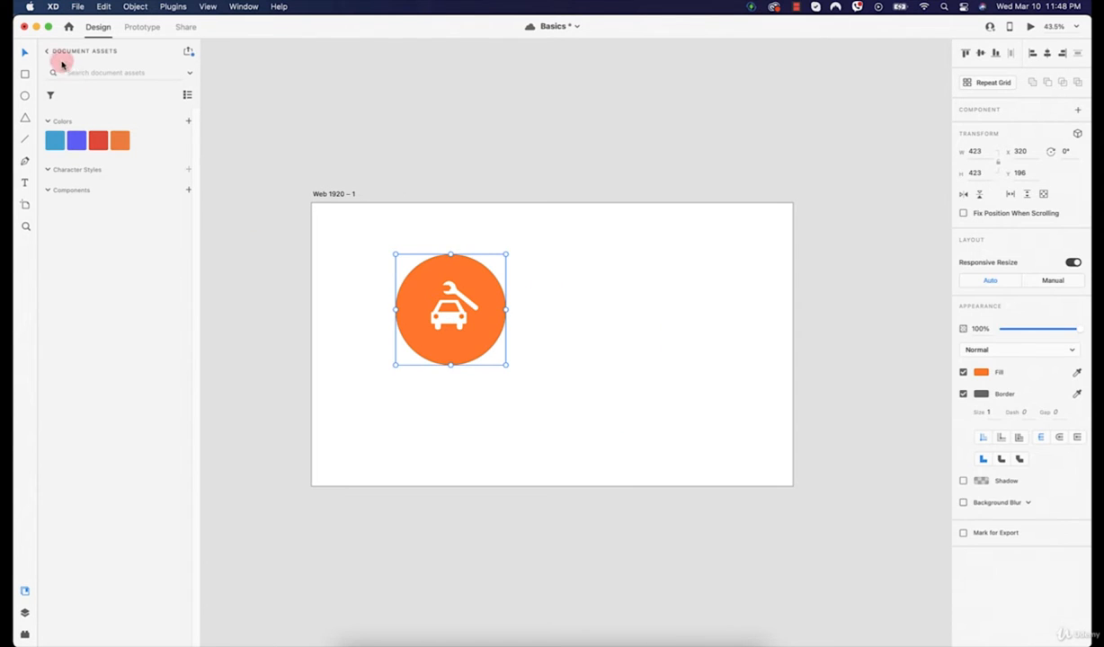
left_click(28, 635)
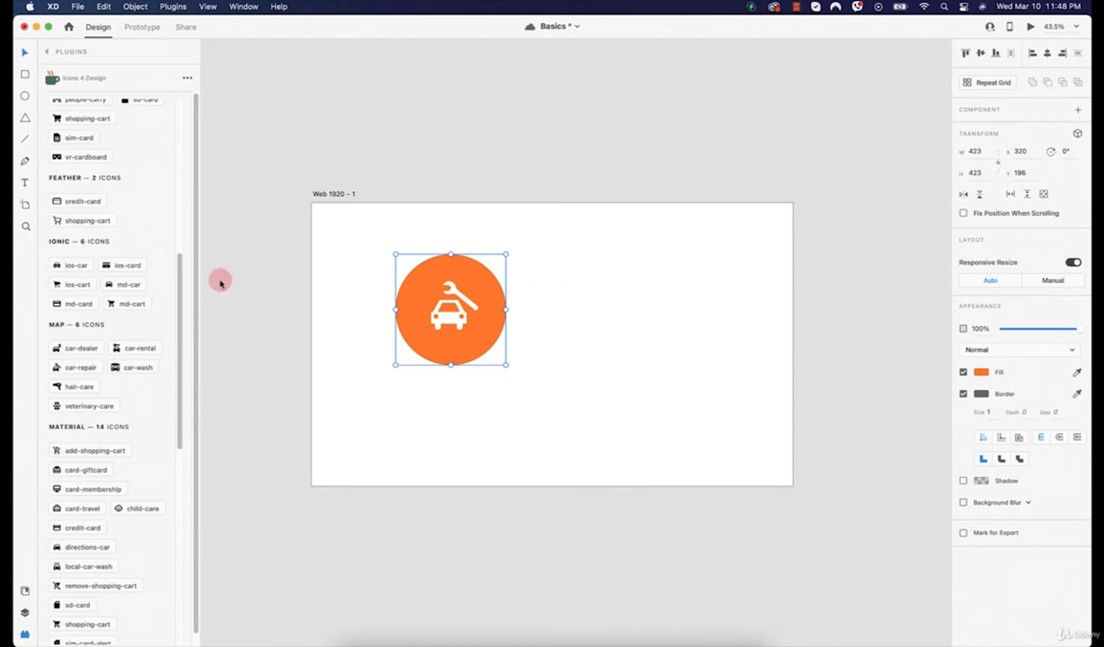
scroll(117, 153, "up", 10)
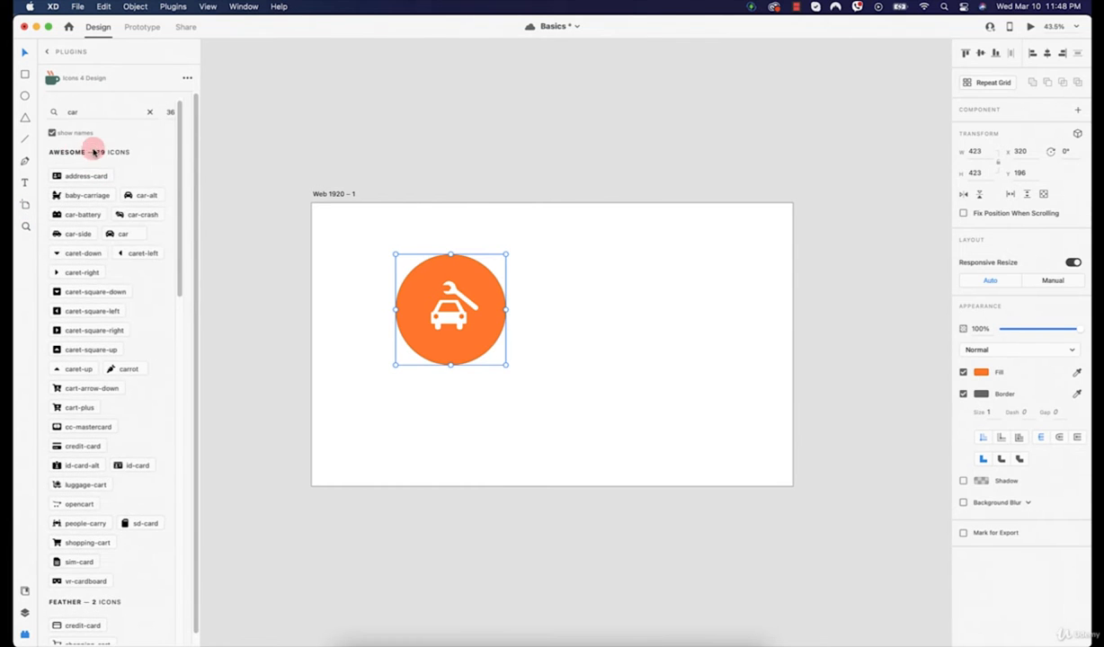
left_click(97, 113)
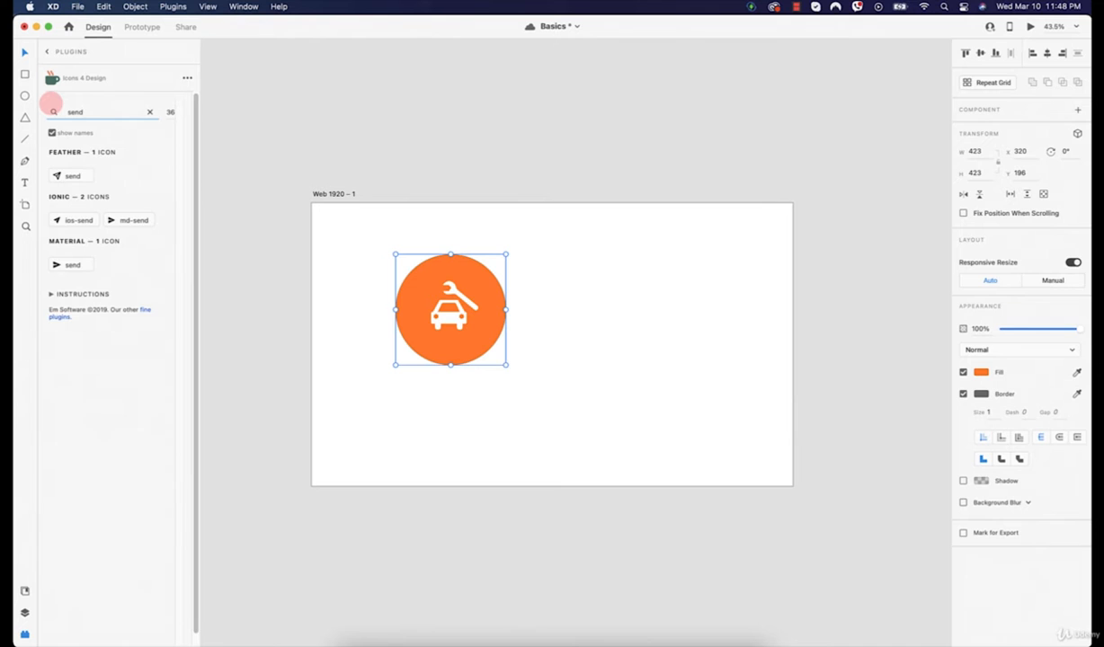
left_click(72, 176)
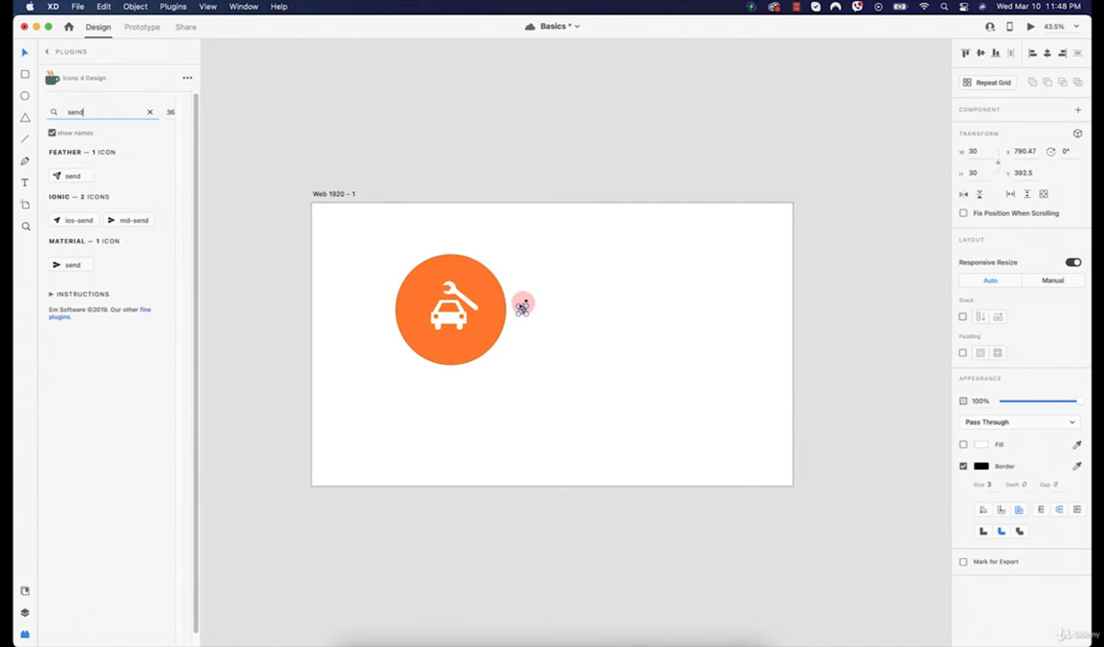
left_click_drag(523, 310, 584, 386)
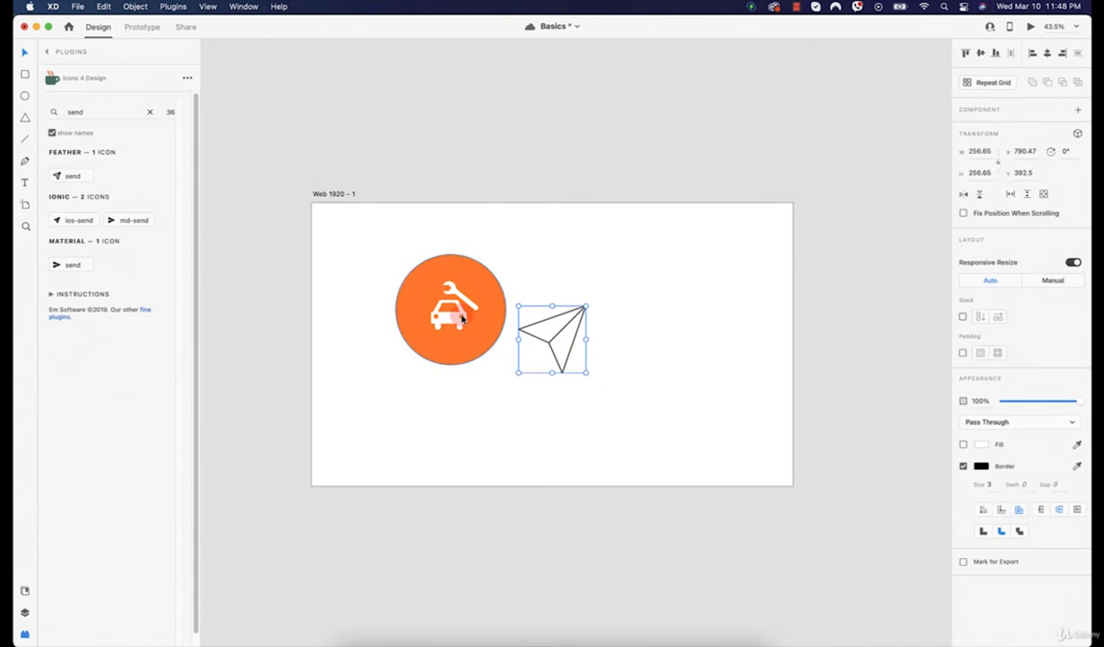
Delete the white car-repair icon from the orange circle
left_click(459, 317)
double_click(460, 317)
key("Delete")
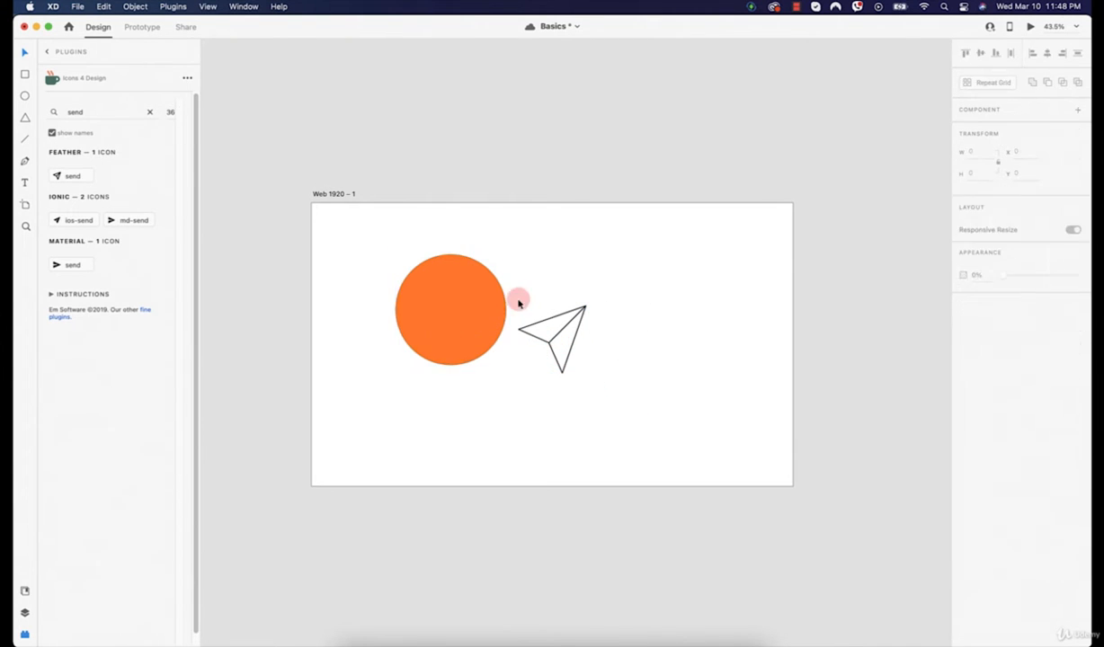
Move the paper-plane send icon into the orange circle and set its border color to white
left_click_drag(553, 320, 447, 299)
left_click(963, 445)
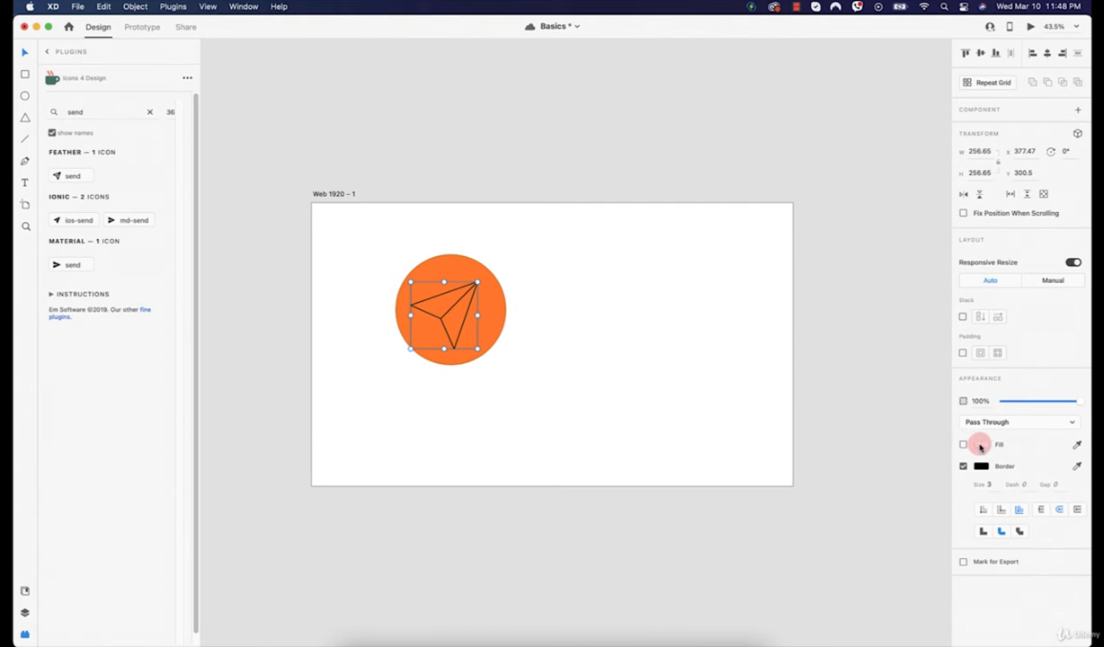
left_click(983, 470)
left_click_drag(868, 461, 805, 377)
left_click(749, 351)
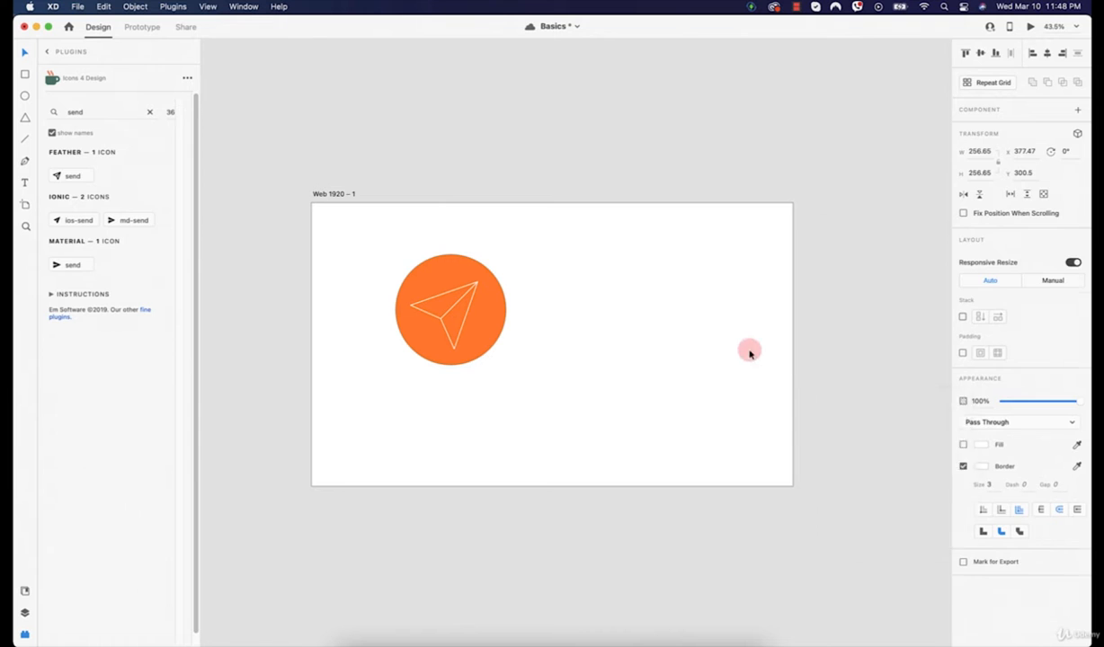
Set the border size of the paper-plane icon to 10 and deselect it
left_click(451, 314)
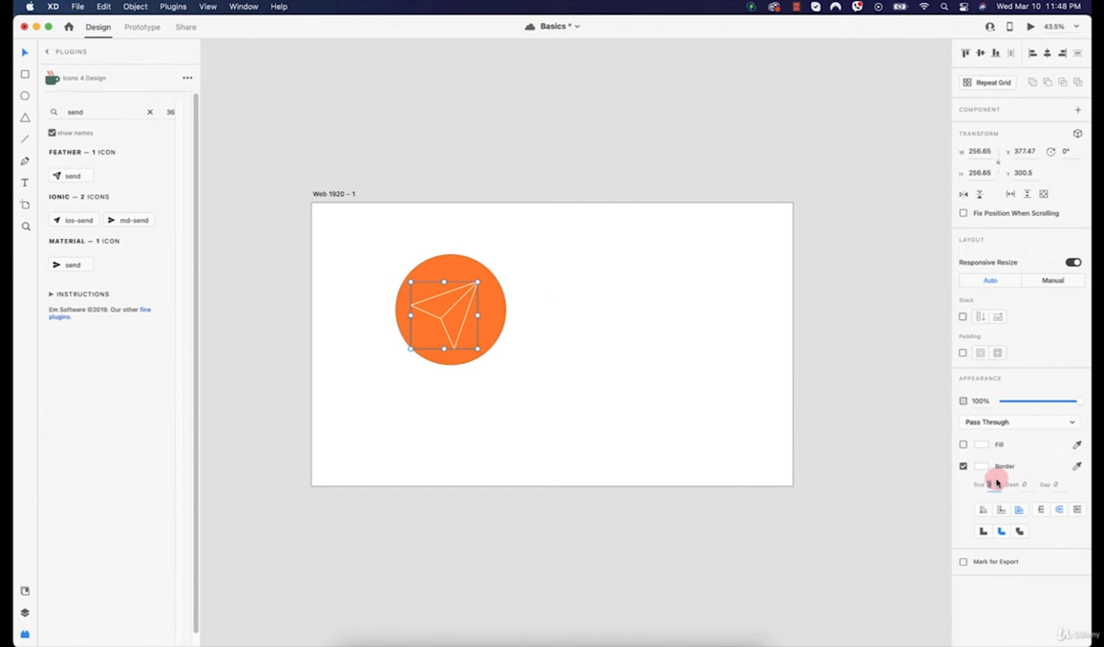
left_click(992, 483)
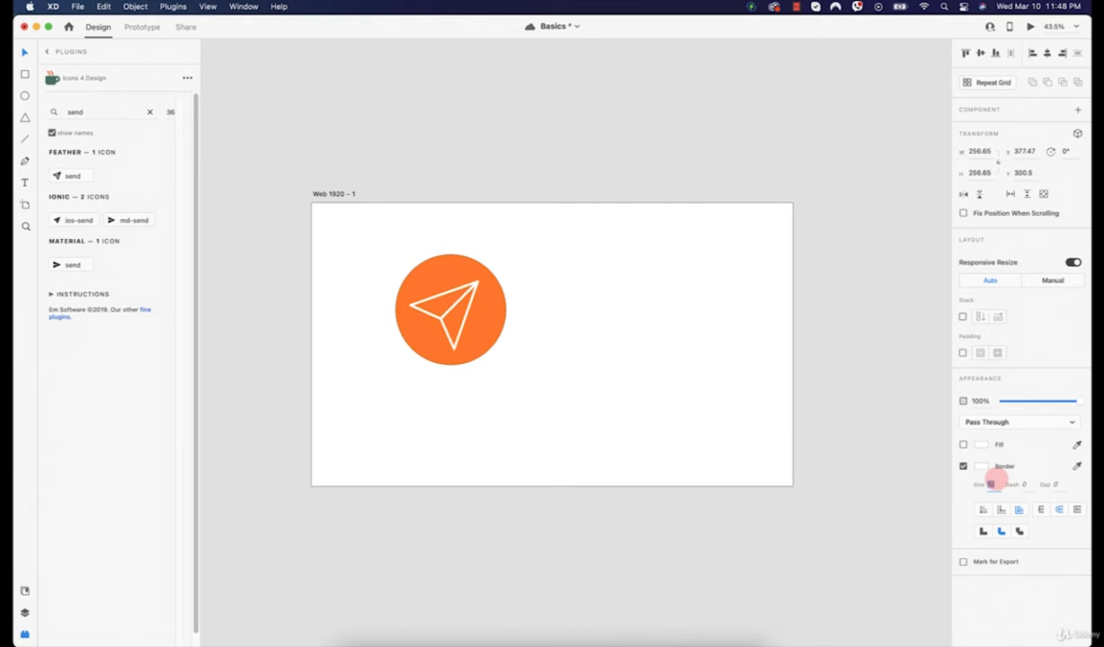
left_click(647, 356)
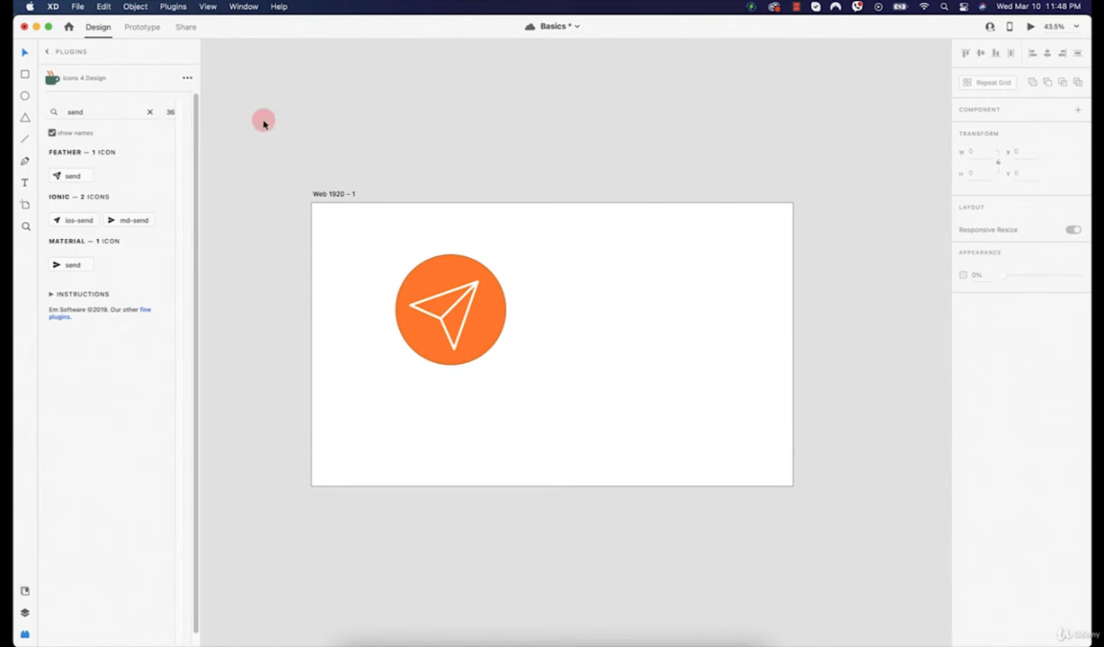
Search Icons 4 Design for "go", look through the matching icons, clear the search and return to the plugin list
left_click(148, 112)
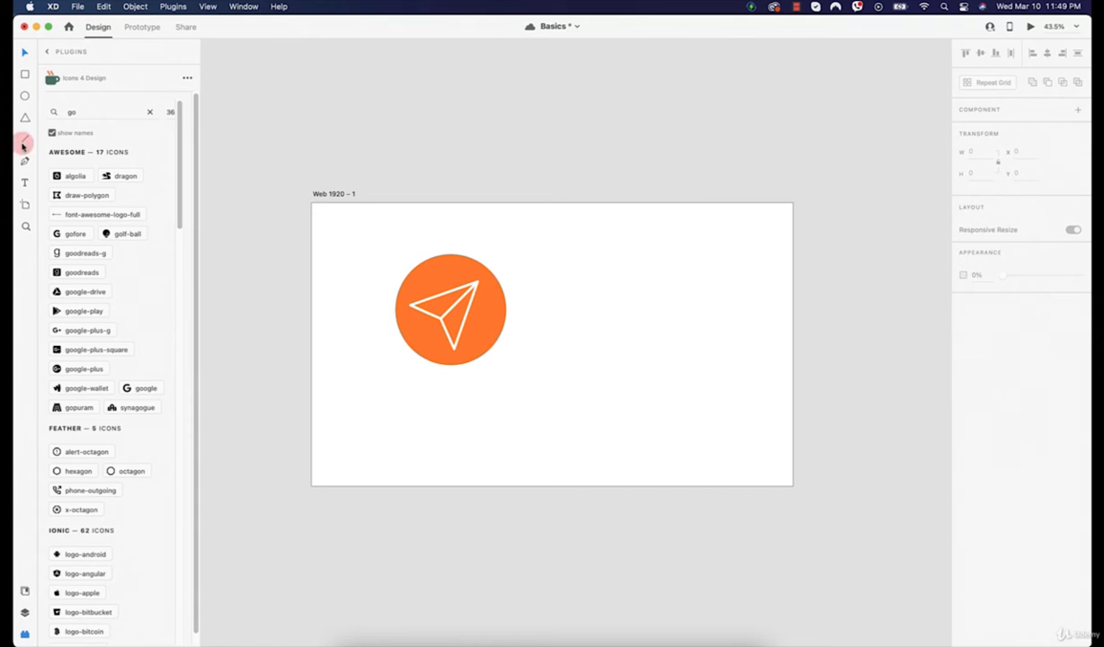
scroll(81, 297, "down", 2)
scroll(83, 313, "down", 5)
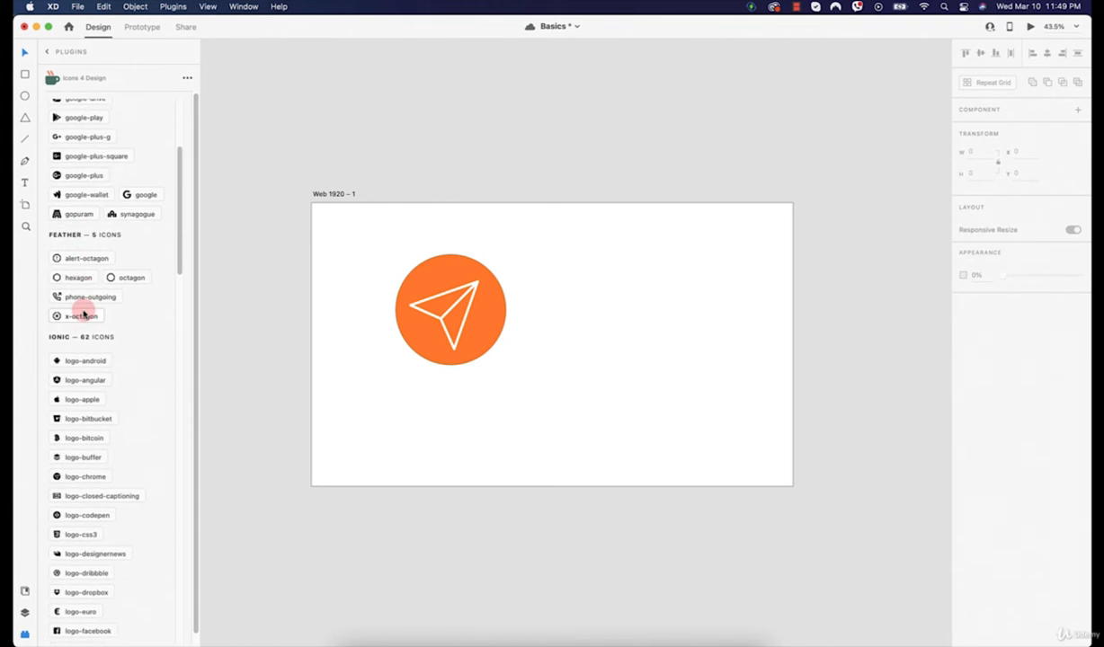
scroll(101, 147, "up", 7)
key("BackSpace")
key("BackSpace")
left_click(47, 51)
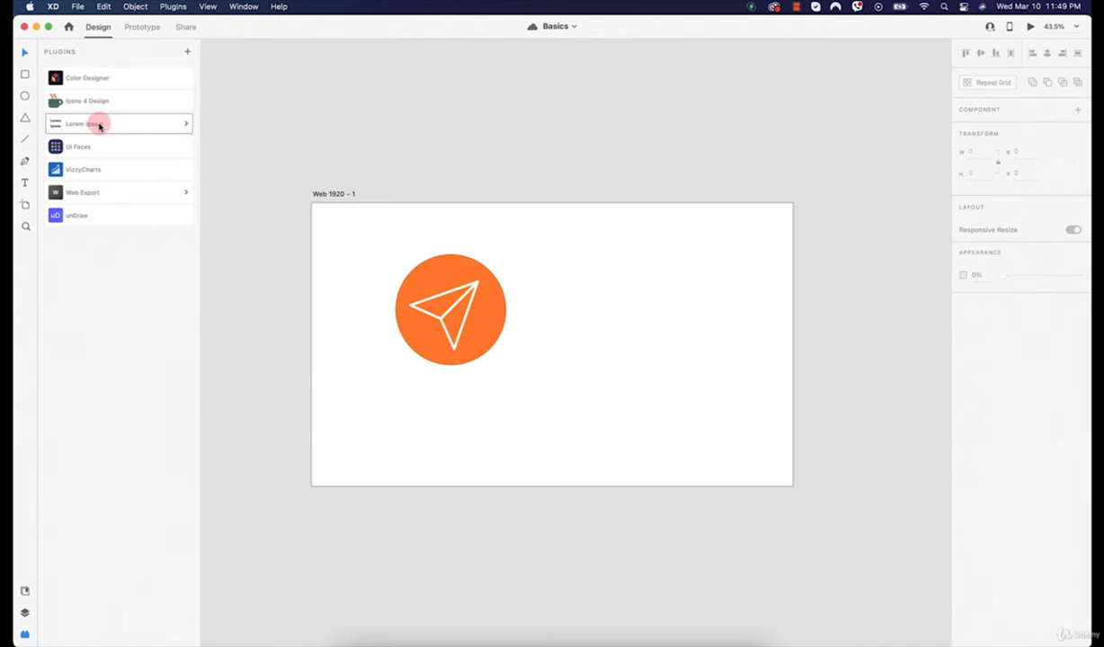
Add a text reading "Hel" beside the orange circle and convert it to an area text box of about 604 × 434
left_click(85, 125)
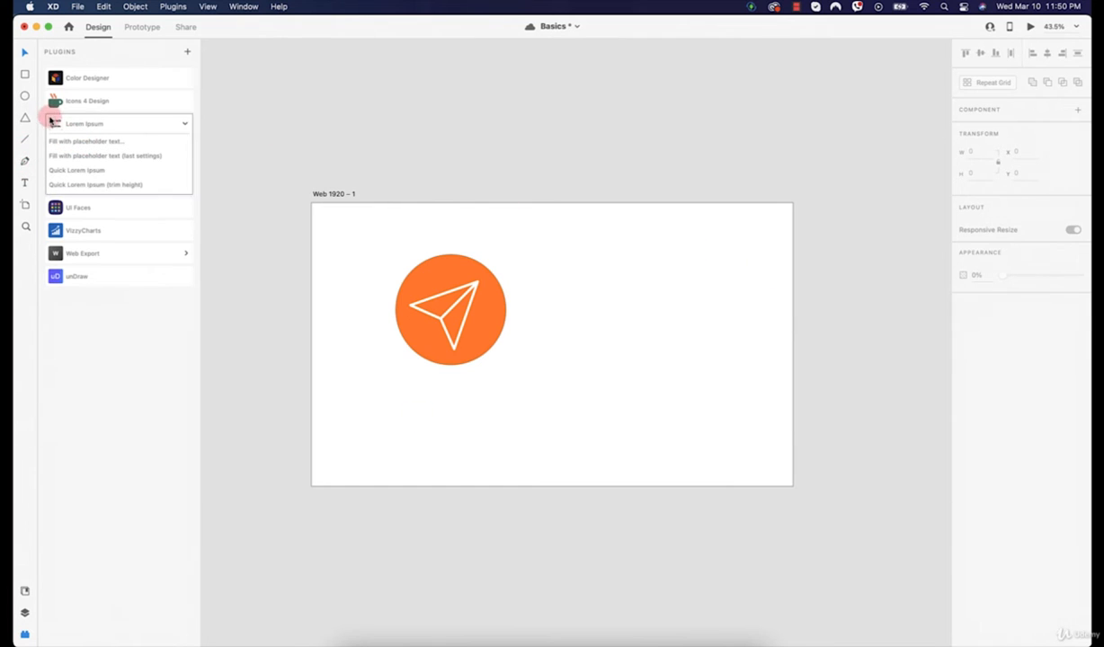
left_click(25, 183)
left_click(552, 317)
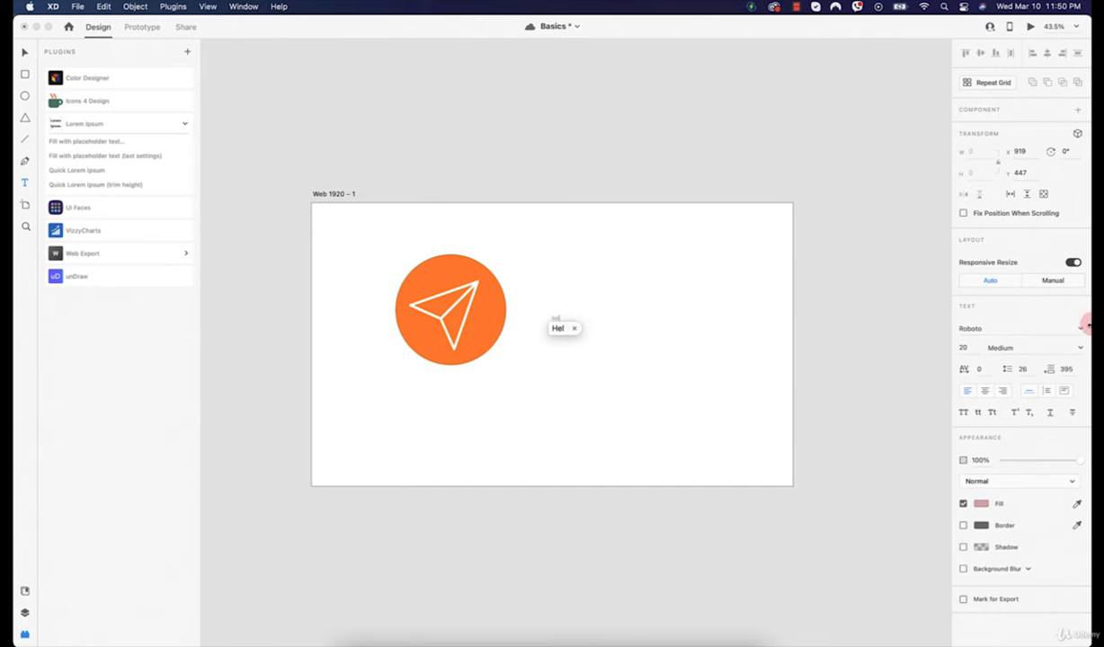
left_click(1063, 394)
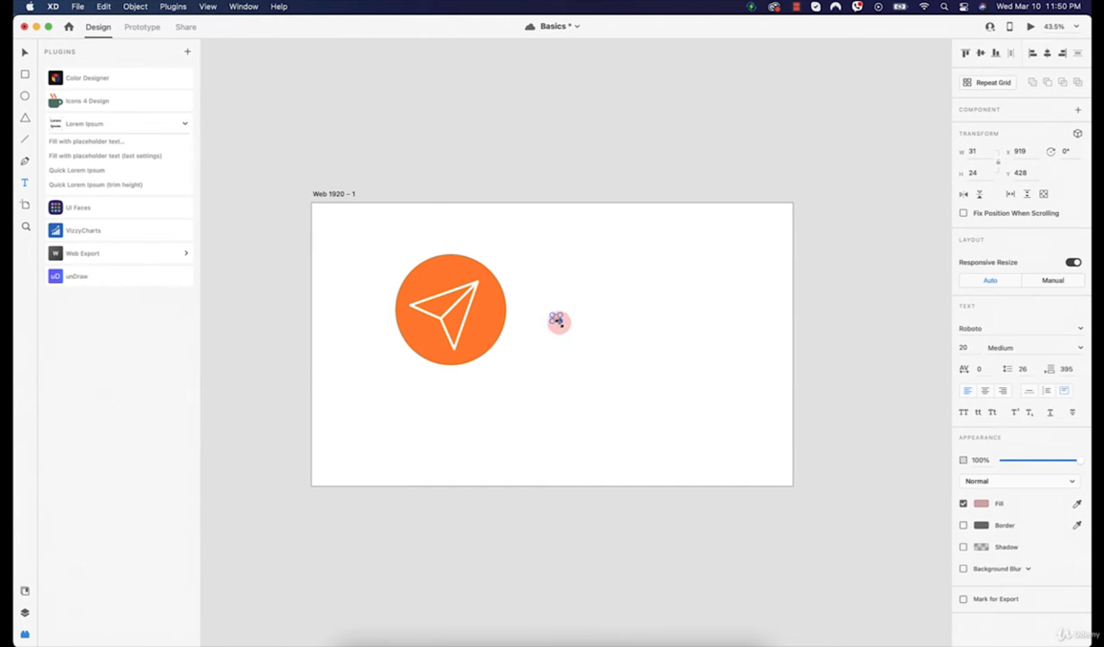
left_click_drag(557, 321, 710, 428)
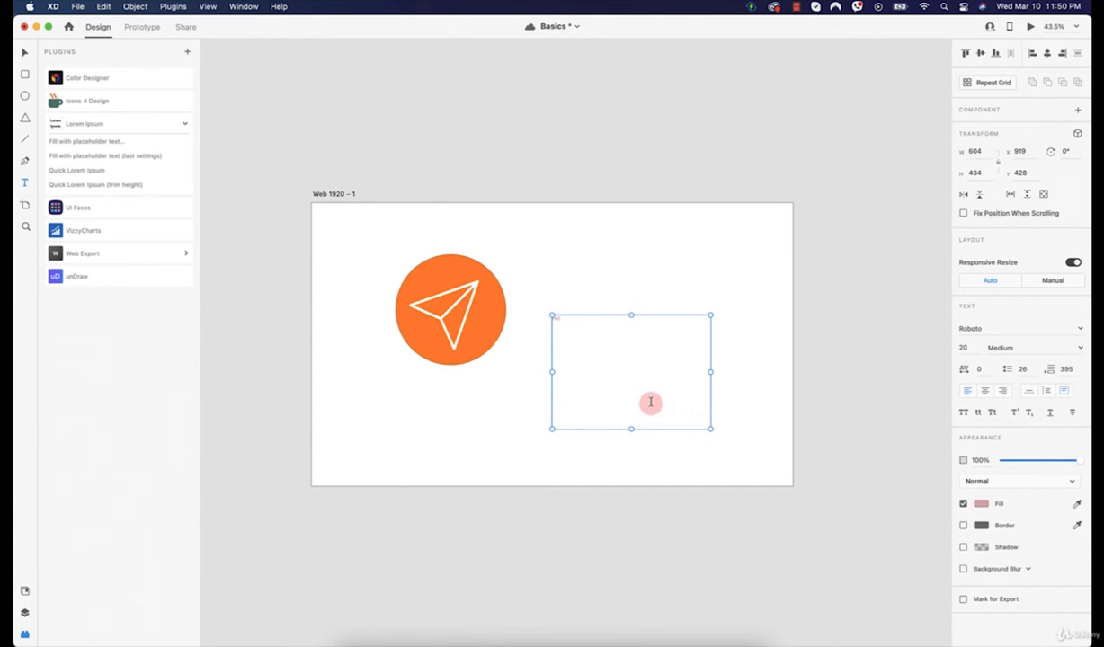
Start Lorem Ipsum's placeholder text fill for the text box and accept the plugin's privacy policy
left_click(106, 144)
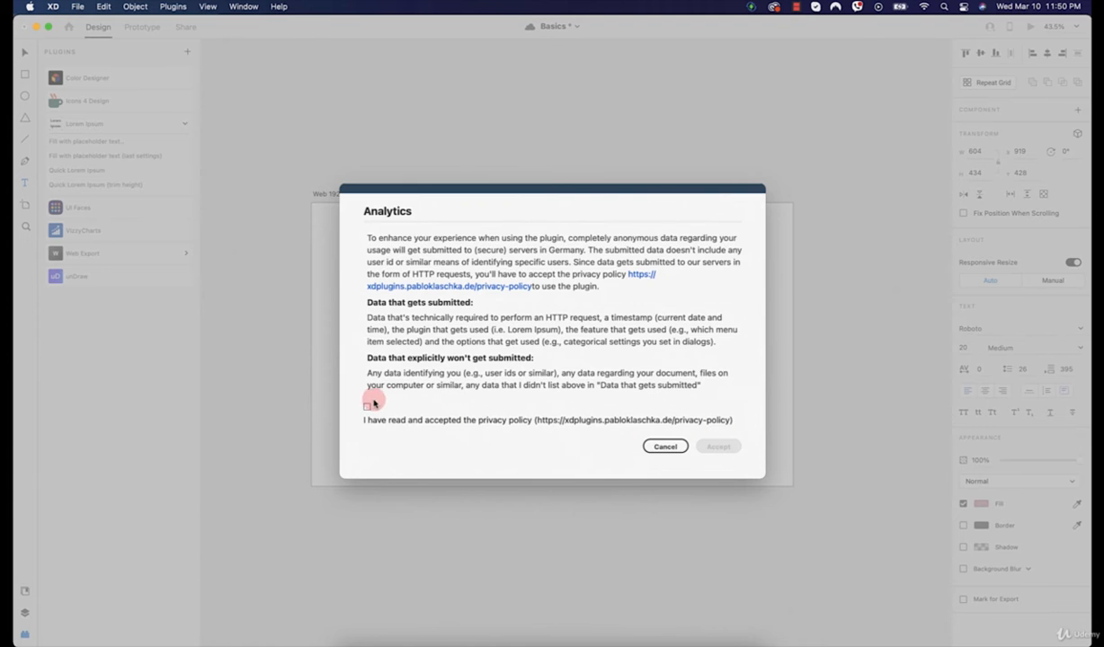
left_click(367, 406)
left_click(721, 447)
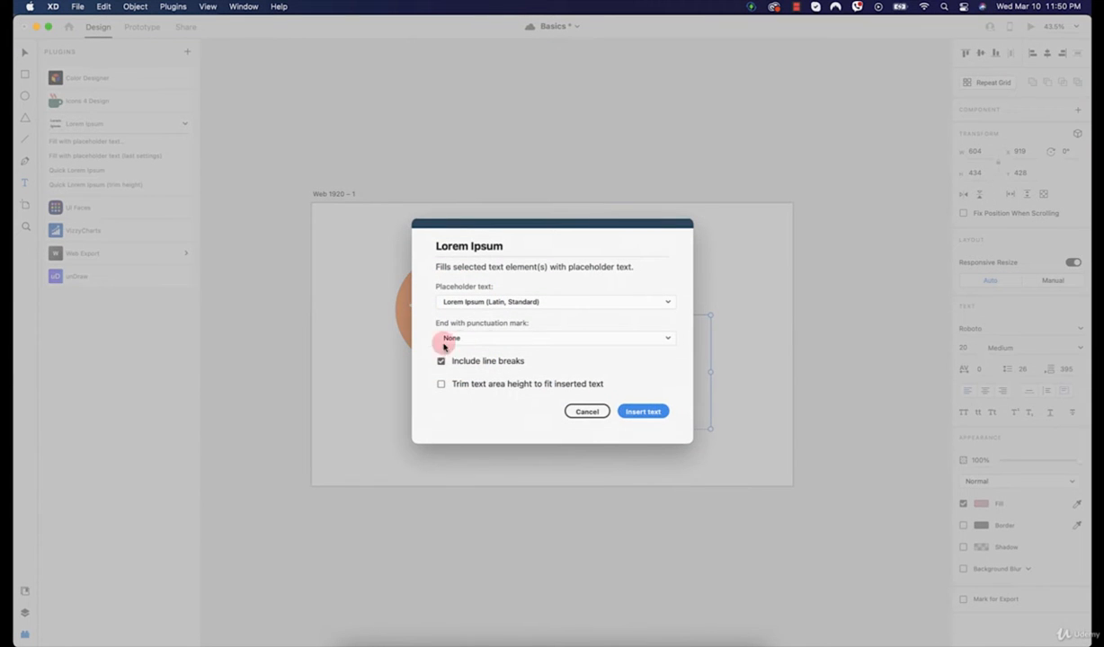
Fill the text box with Pangram (English) placeholder text, no ending punctuation mark and line breaks included
left_click(542, 303)
left_click(547, 305)
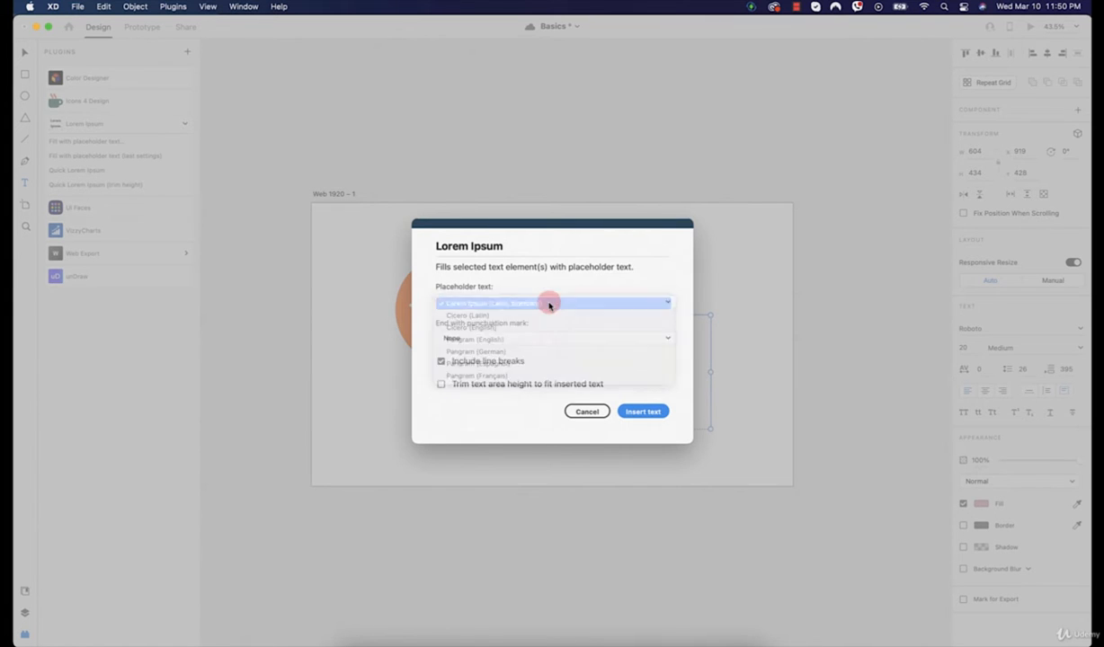
left_click(546, 303)
left_click(494, 343)
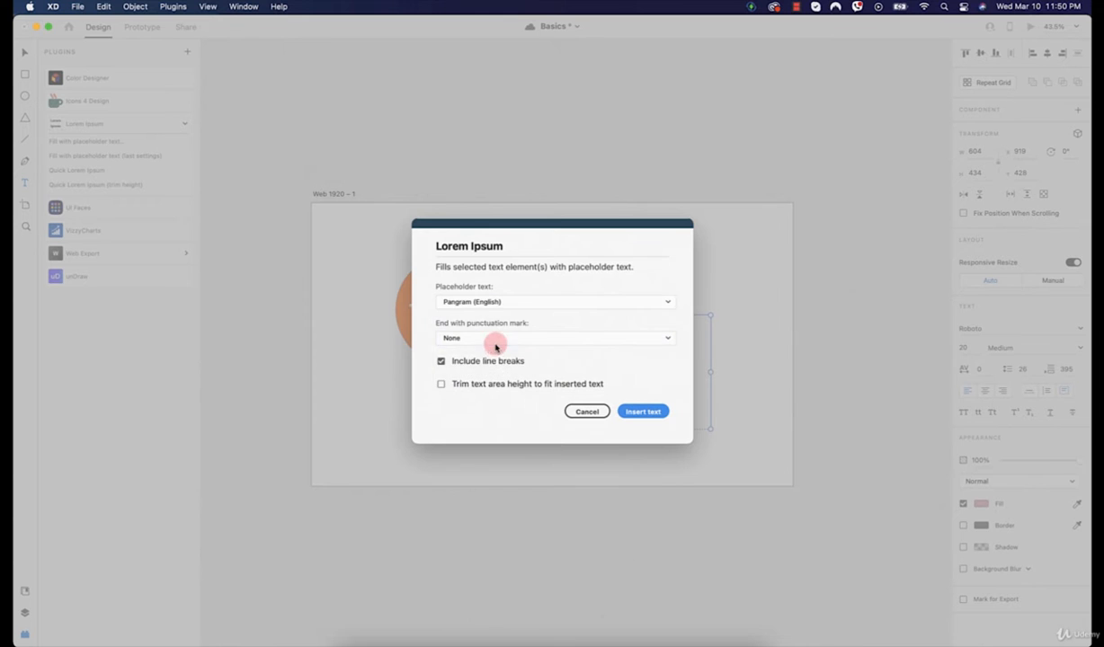
left_click(476, 337)
left_click(437, 322)
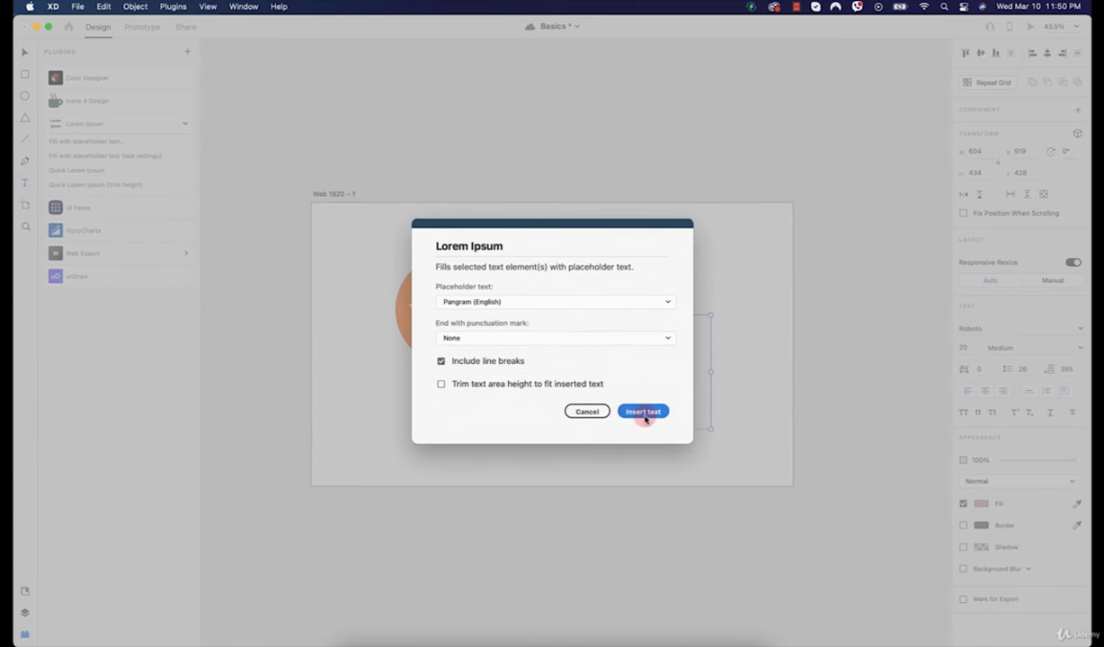
left_click(644, 412)
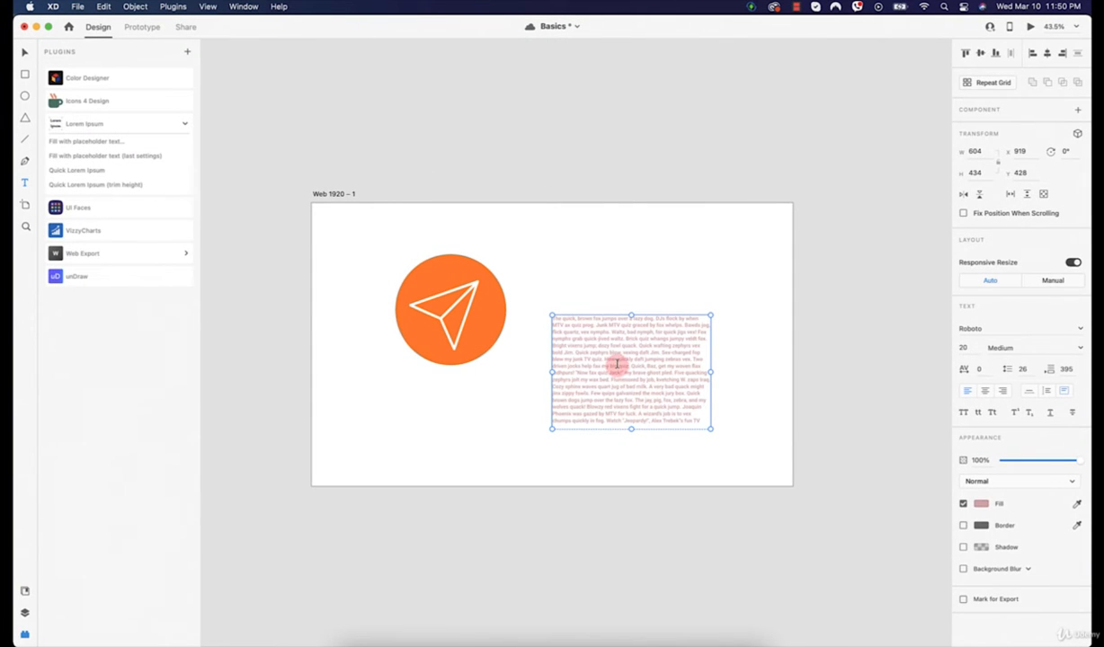
Widen the placeholder text box to about 719 and delete it from the artboard
scroll(617, 363, "down", 2)
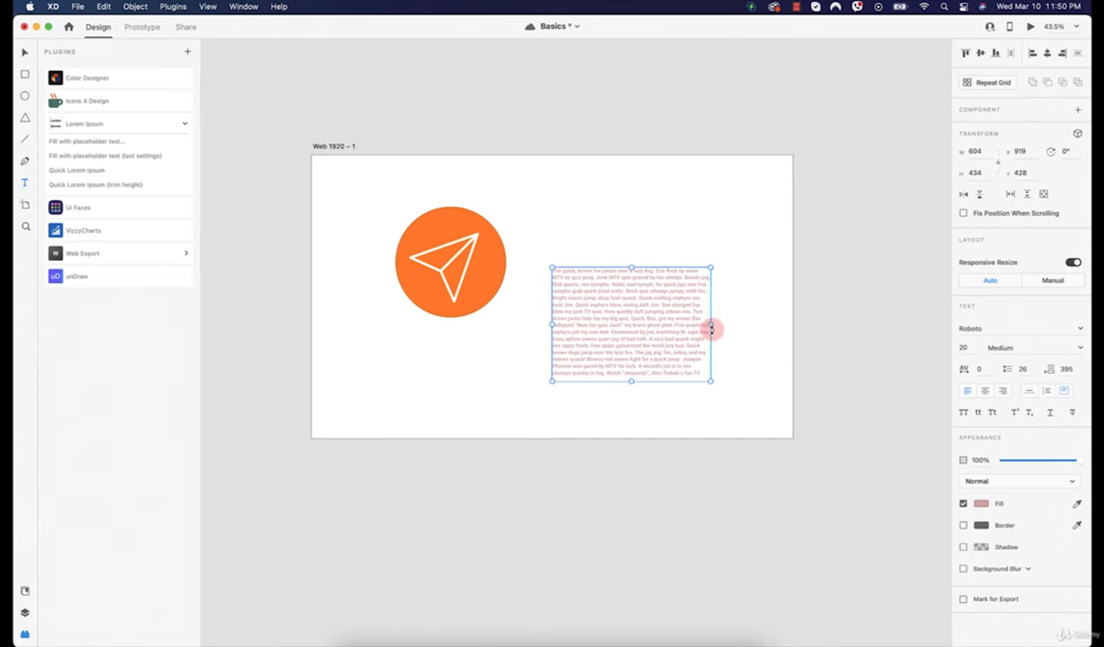
left_click_drag(711, 324, 741, 322)
left_click_drag(591, 291, 491, 340)
left_click(552, 328)
double_click(571, 325)
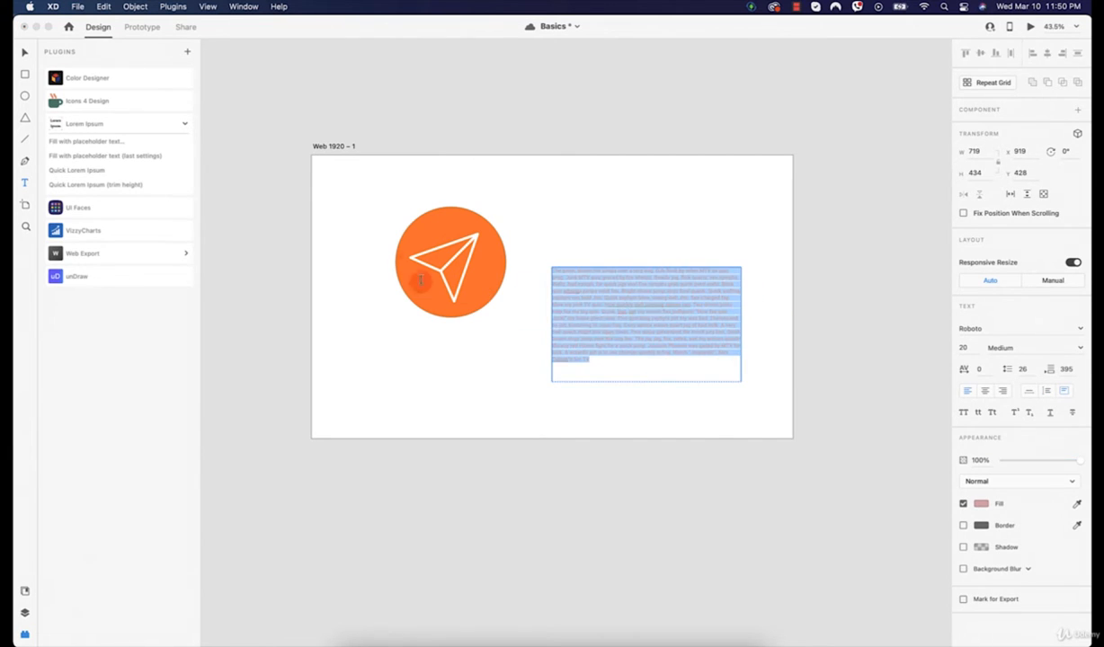
left_click(24, 55)
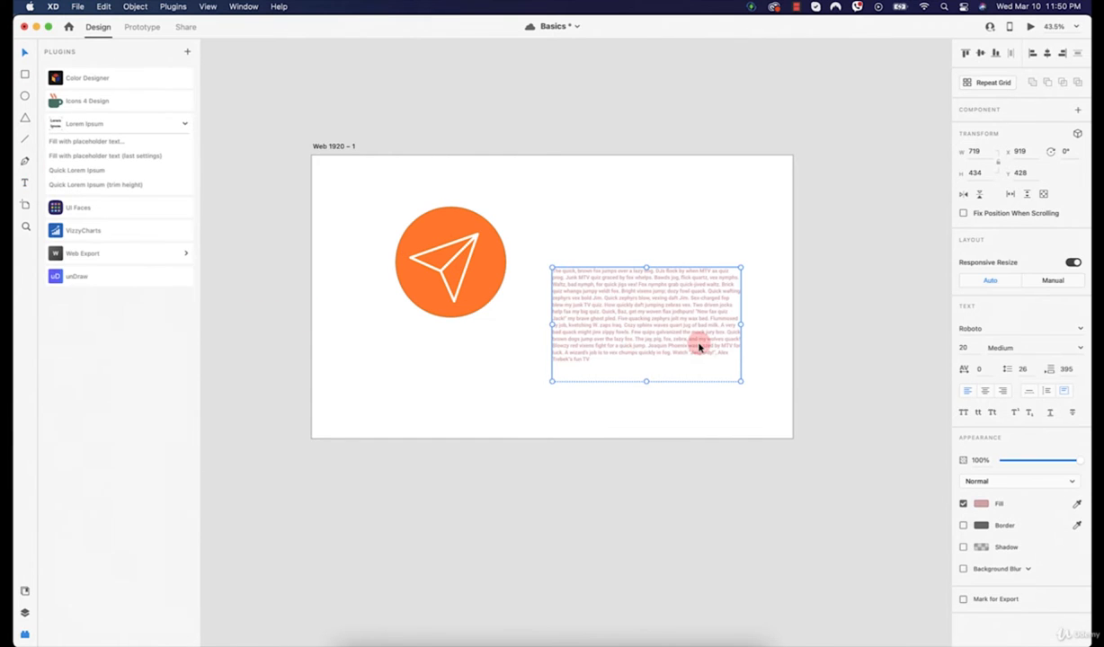
key("Delete")
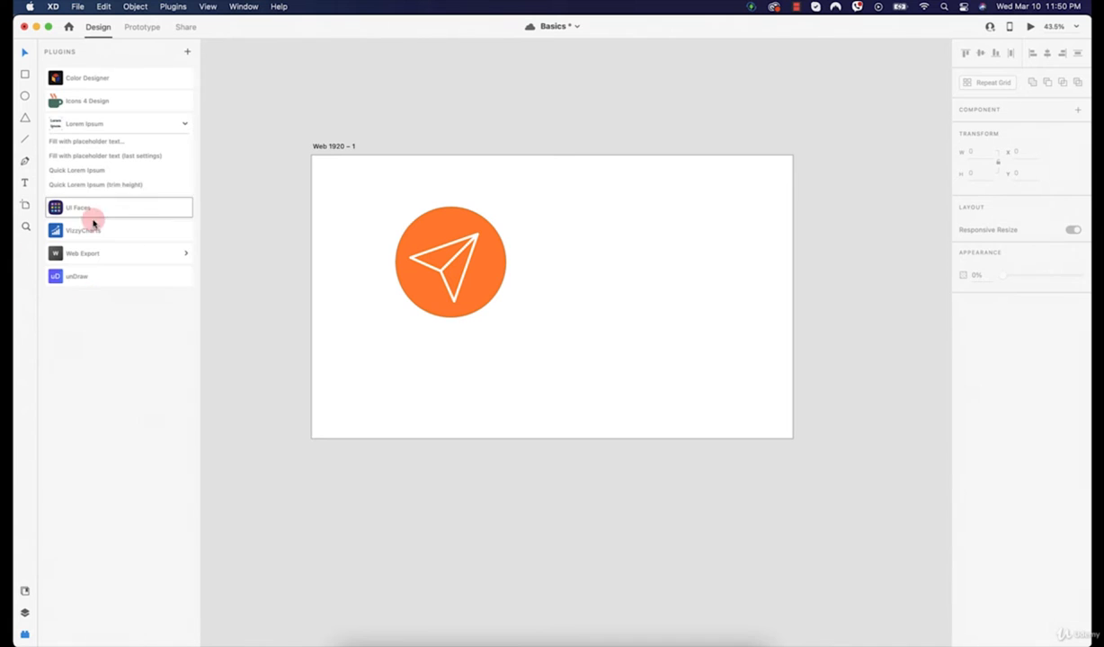
Open the UI Faces plugin and check its additional options
left_click(90, 102)
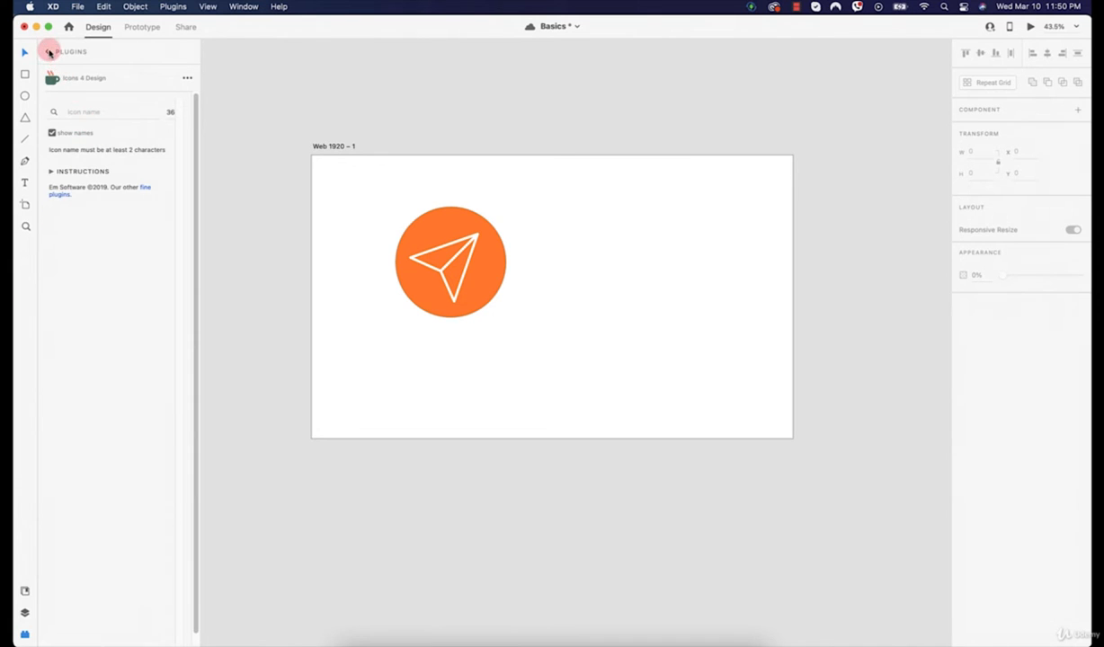
left_click(50, 53)
left_click(93, 214)
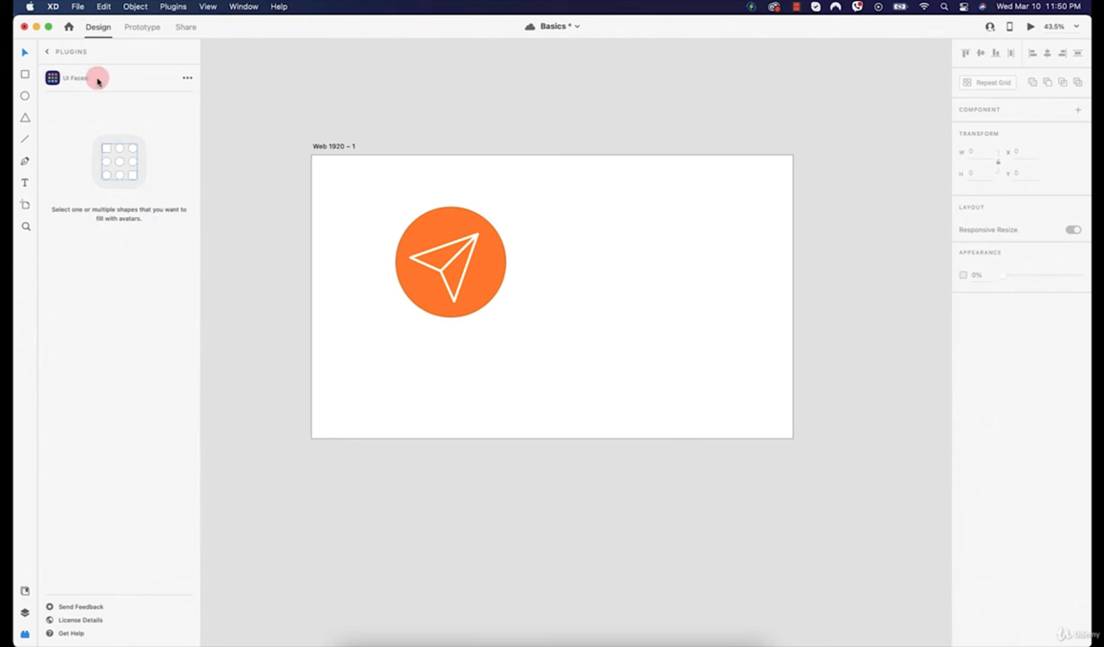
left_click(186, 78)
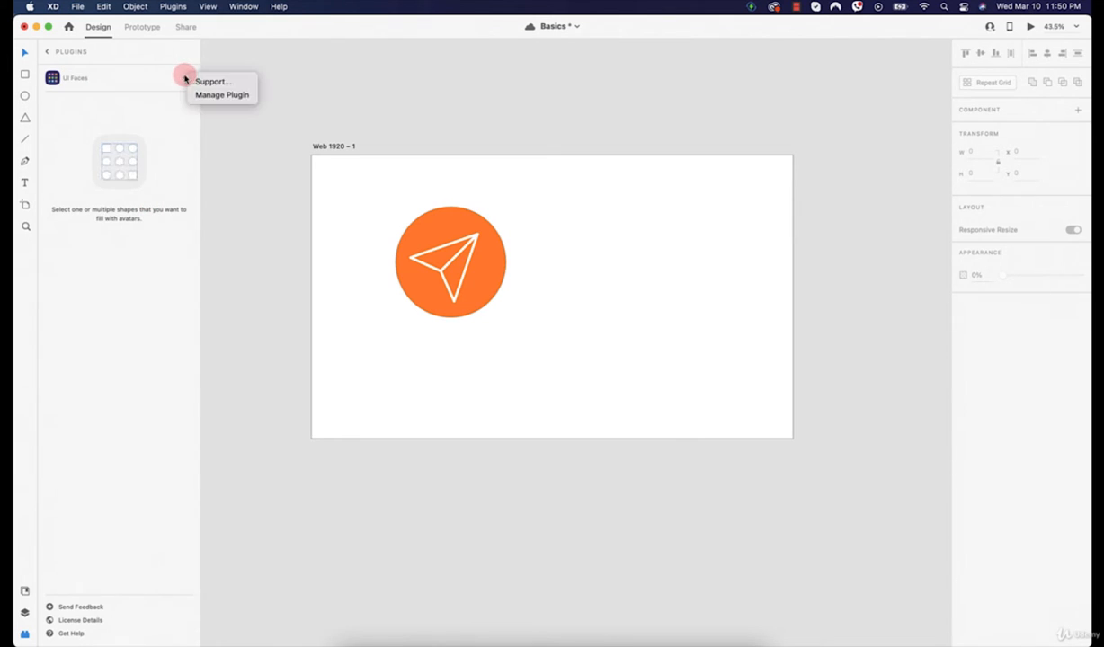
left_click(166, 79)
Move the orange circle with its paper-plane icon to the artboard's upper-left corner and deselect them
left_click(449, 223)
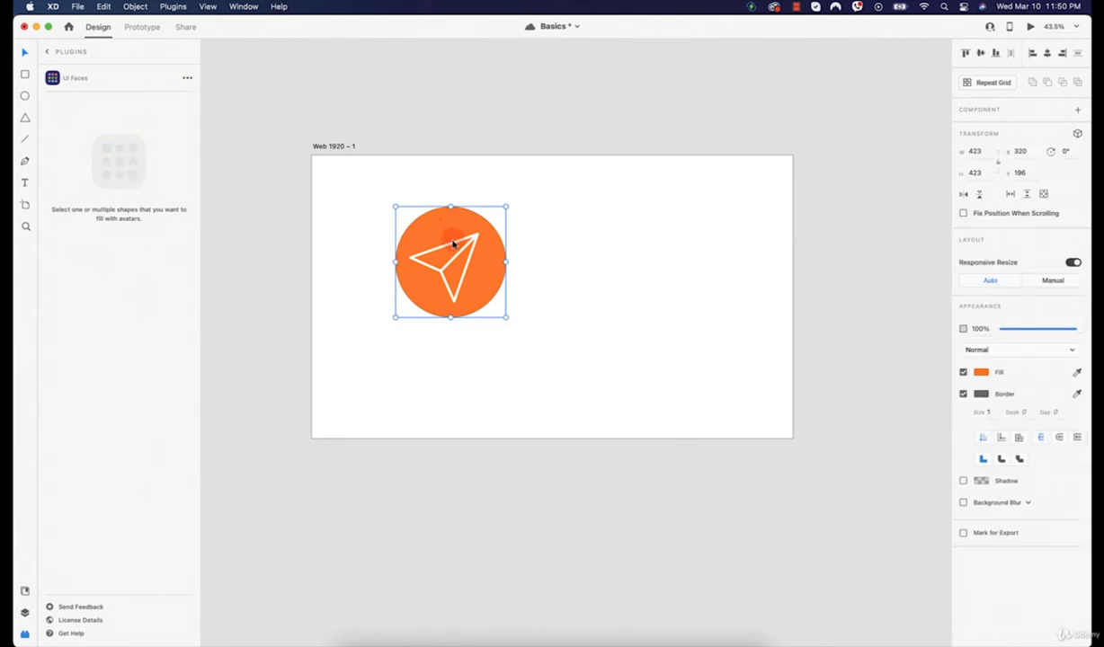
left_click_drag(599, 234, 363, 321)
left_click_drag(457, 269, 367, 207)
left_click(499, 263)
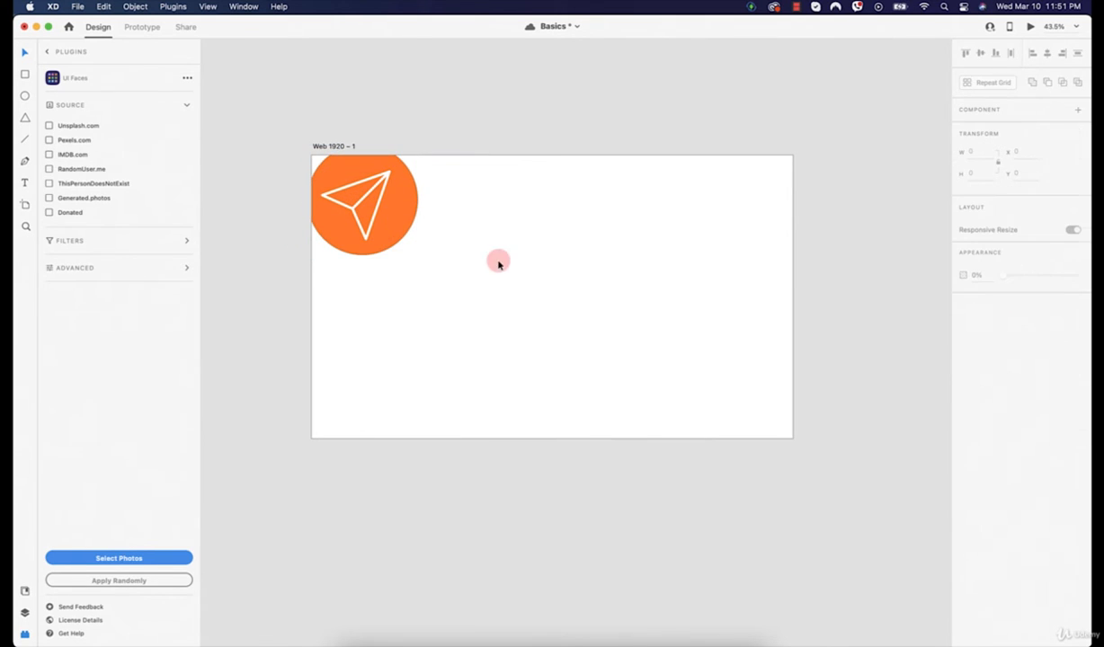
Create a row of four equally spaced circles, each about 246 × 246, across the middle of the artboard
left_click(25, 95)
mouse_move(390, 296)
left_mouse_down()
mouse_move(453, 360)
mouse_move(424, 330)
mouse_move(503, 338)
mouse_move(503, 329)
mouse_move(681, 325)
mouse_move(661, 326)
left_mouse_up()
left_click(594, 330)
left_click_drag(562, 330, 576, 327)
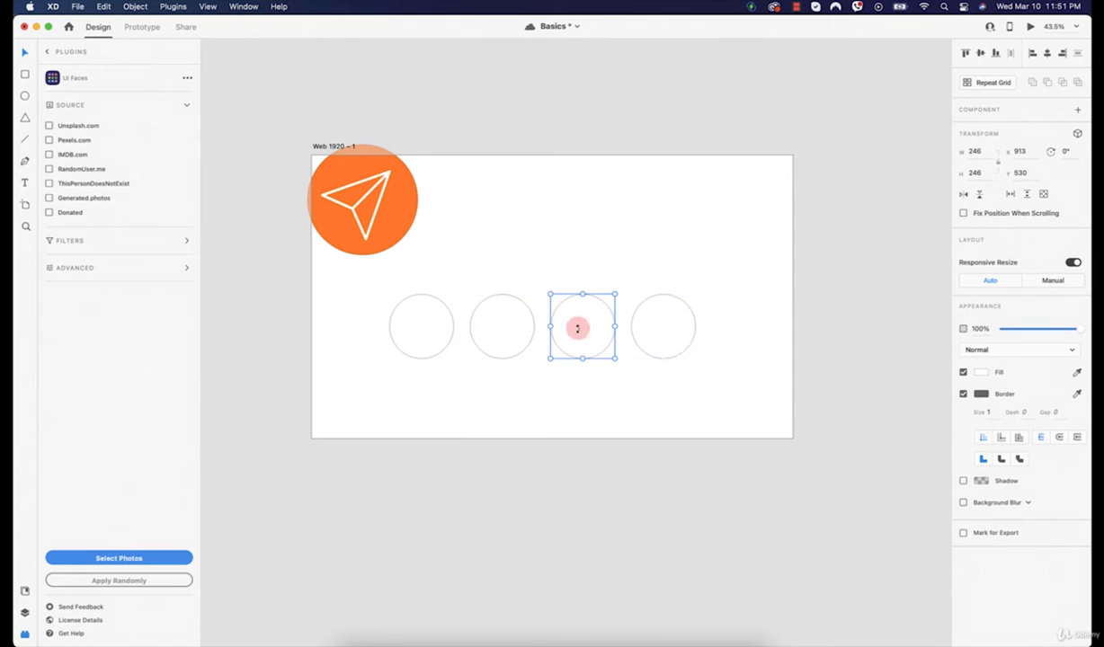
left_click_drag(661, 321, 666, 321)
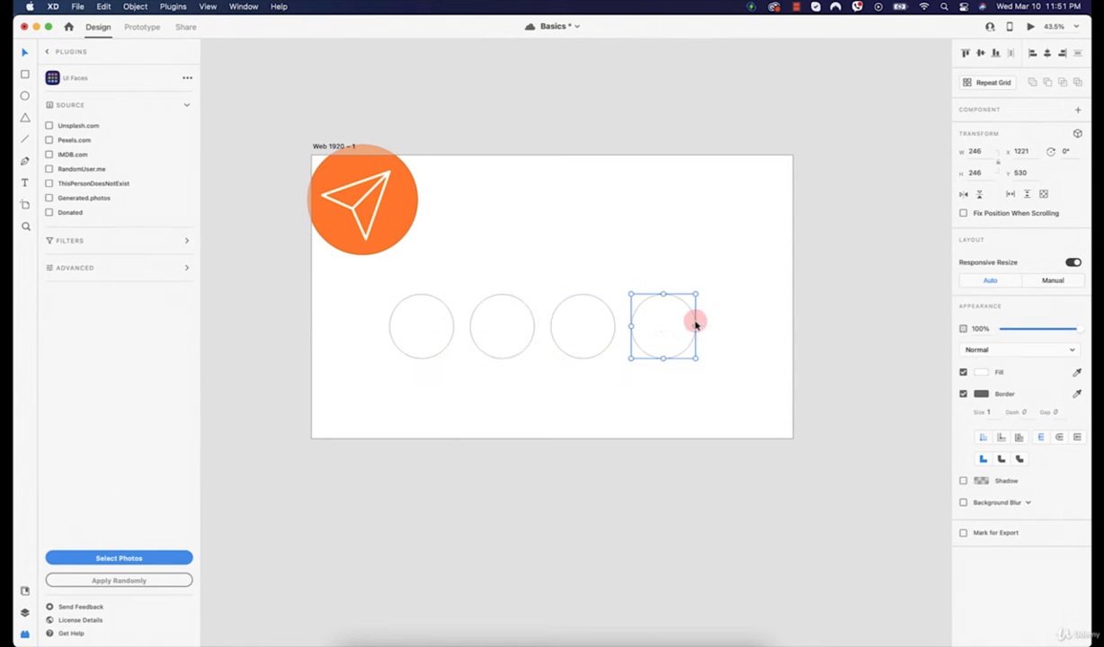
Delete the orange circle together with its paper-plane icon
left_click(604, 300)
left_click_drag(452, 193, 298, 229)
key("Delete")
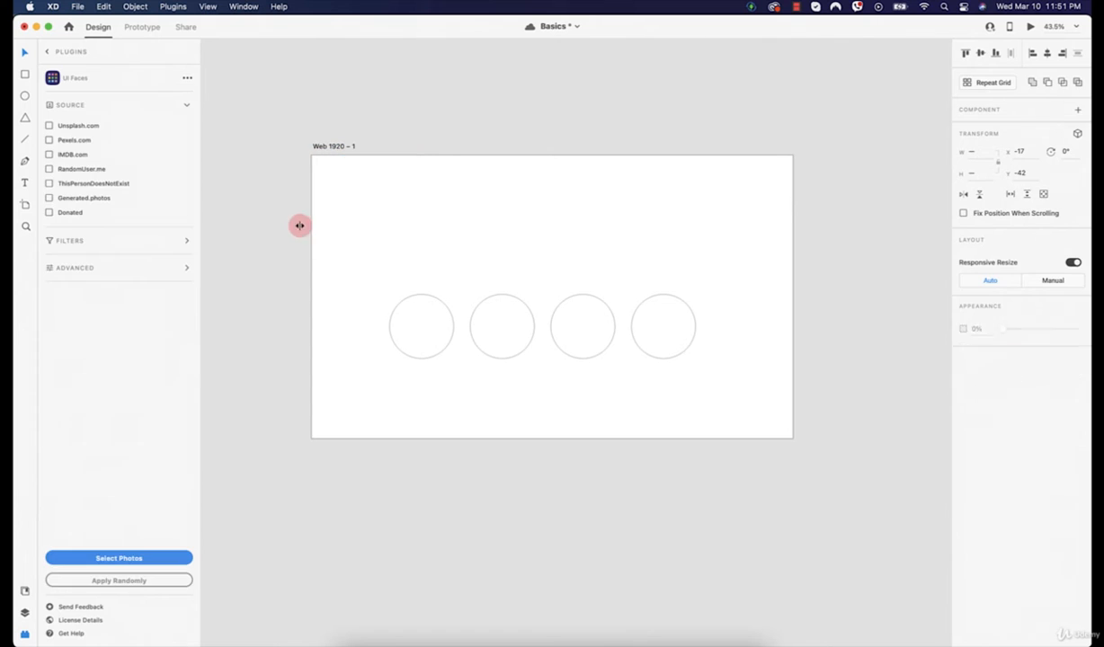
Select the four circles and set UI Faces to source Pexels.com with the Male and Neutral filters
left_click_drag(712, 274, 449, 349)
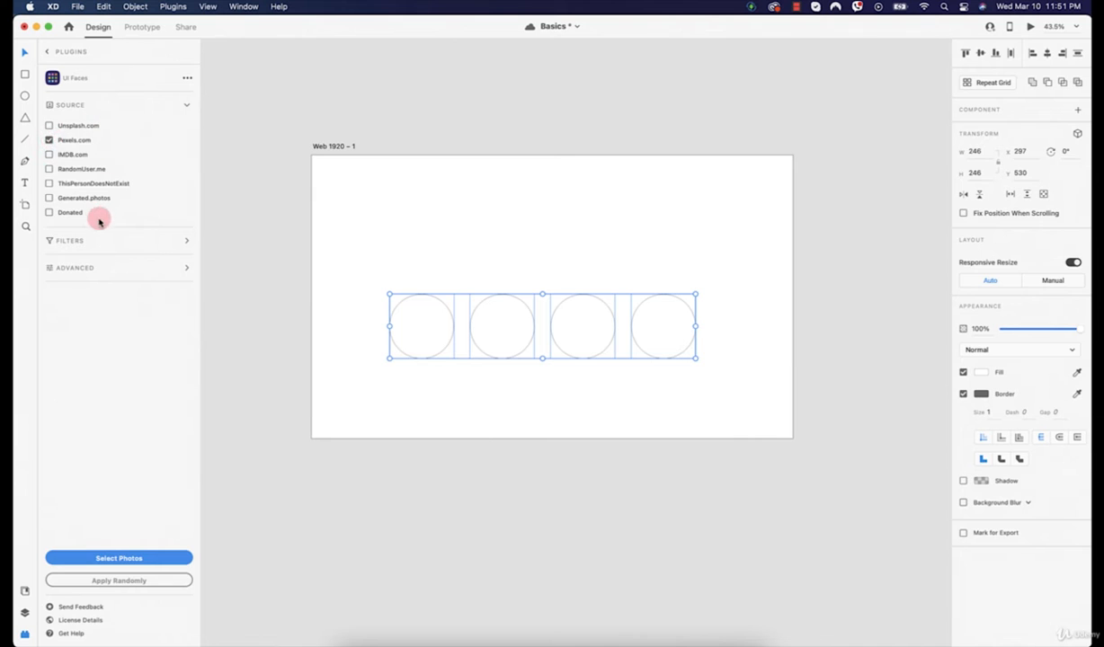
left_click(111, 240)
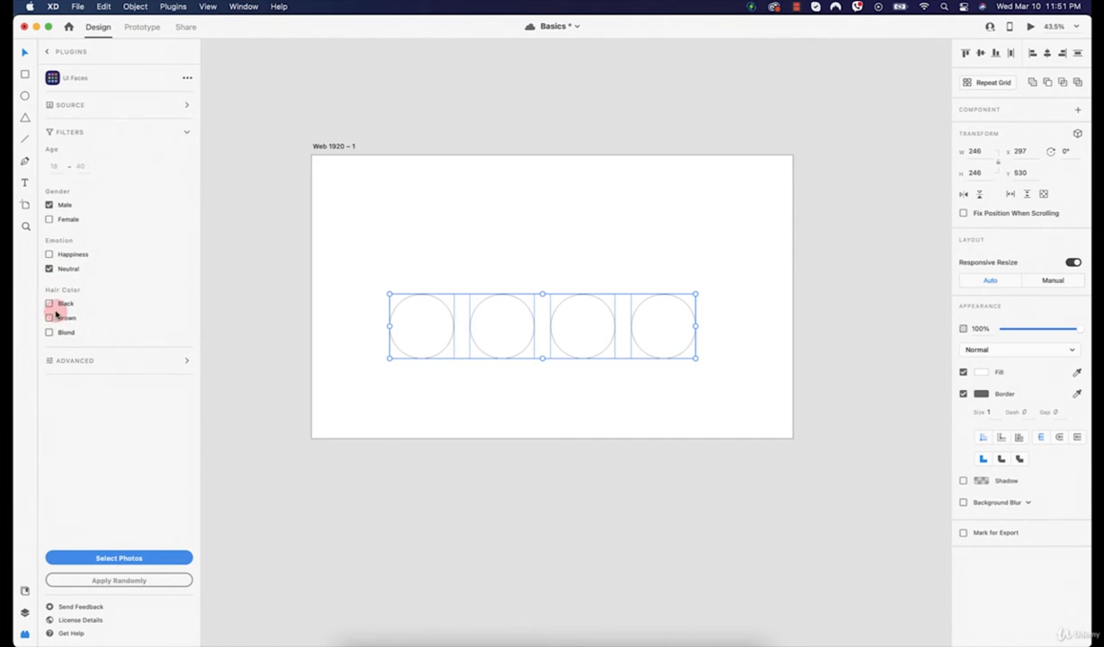
left_click(99, 363)
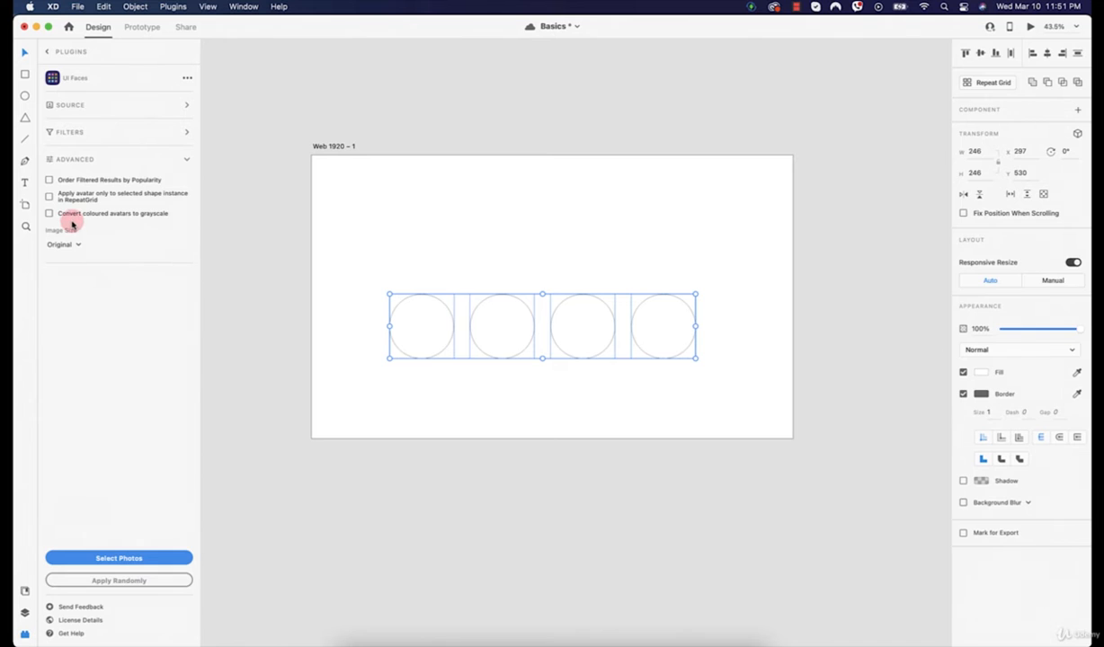
View the photos offered for the four circles and go back without applying any
left_click(135, 561)
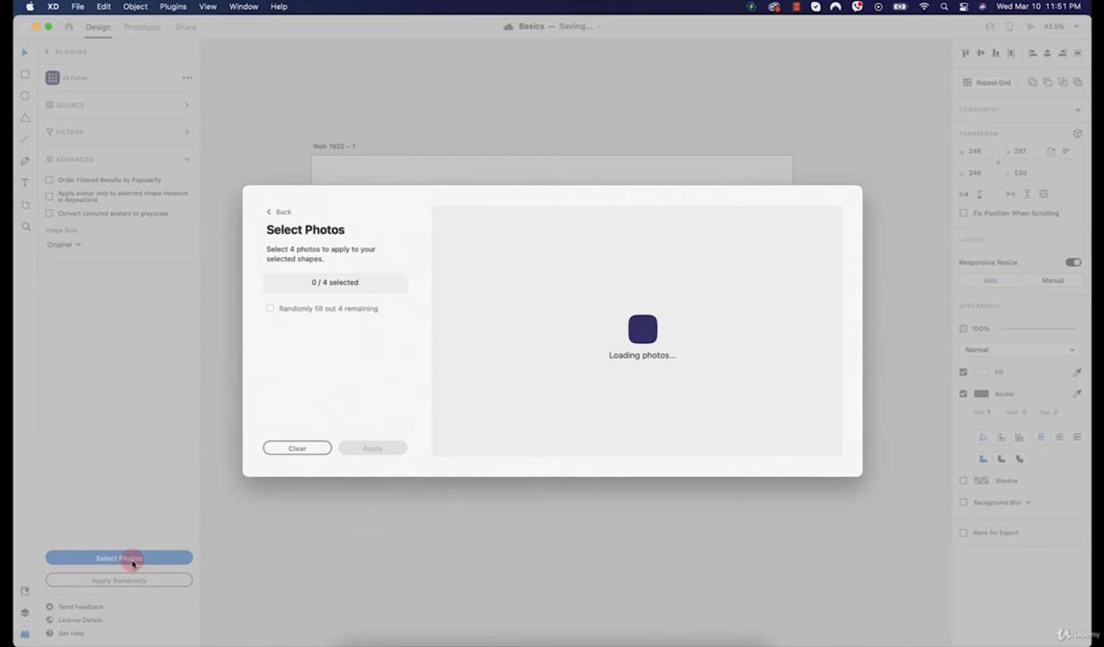
left_click(304, 450)
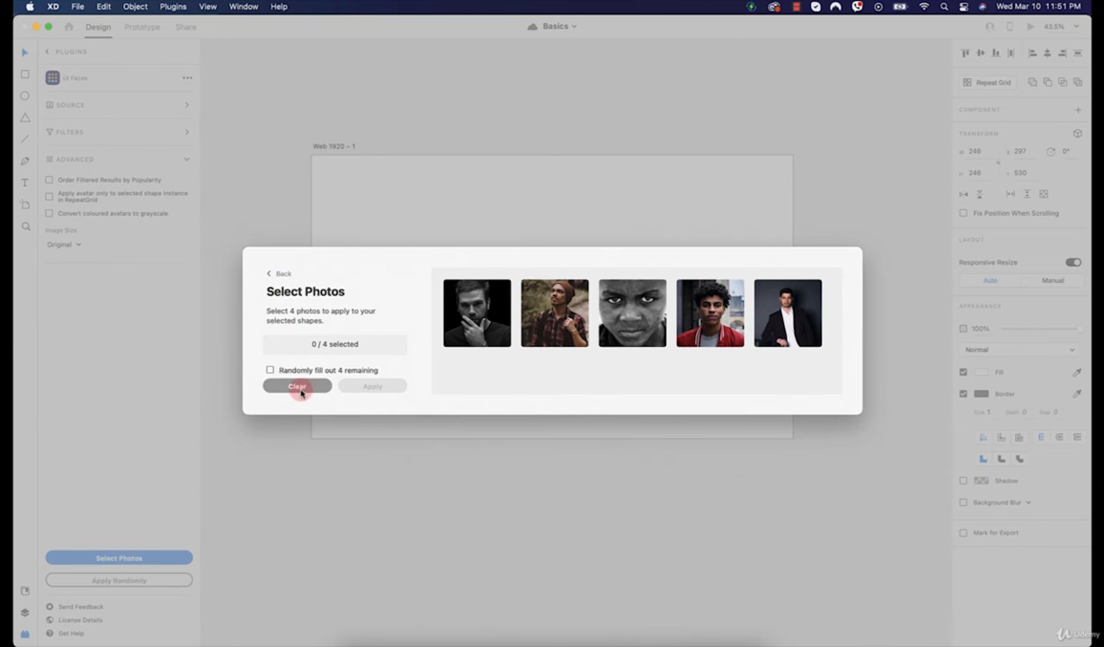
left_click(273, 273)
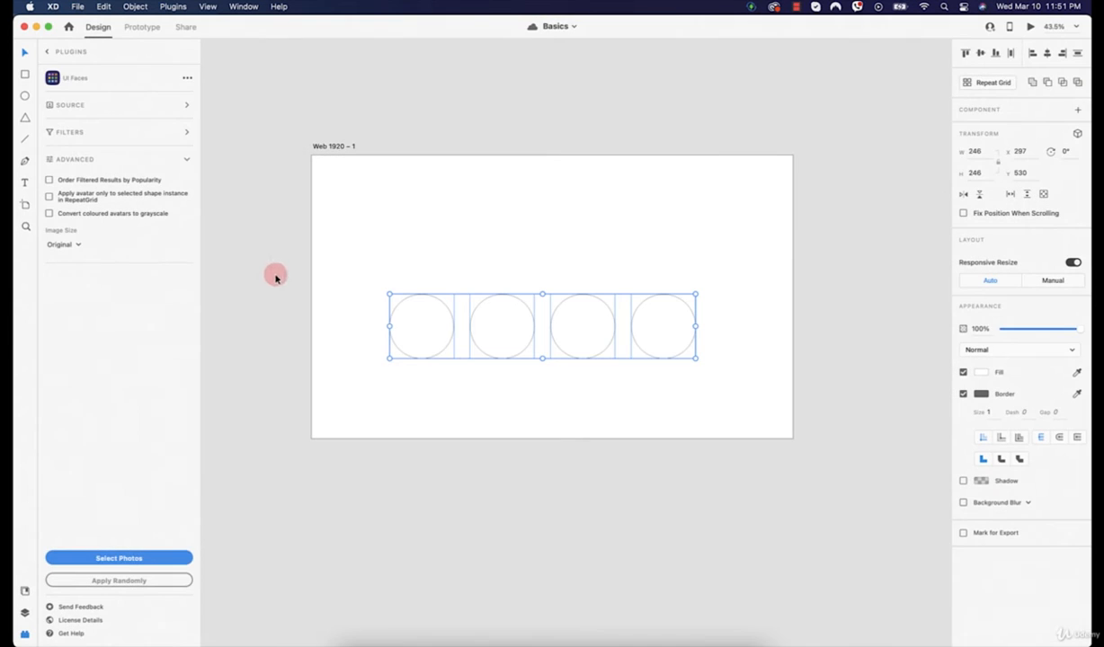
Fill the four circles with randomly applied UI Faces photos and deselect them
left_click(126, 580)
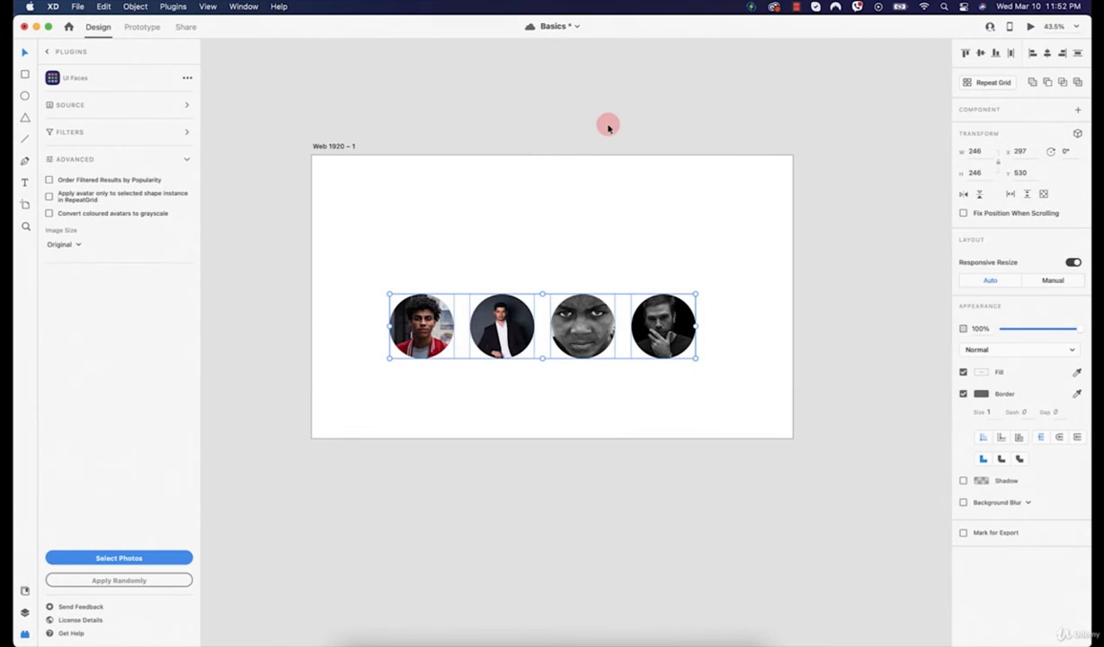
left_click(616, 193)
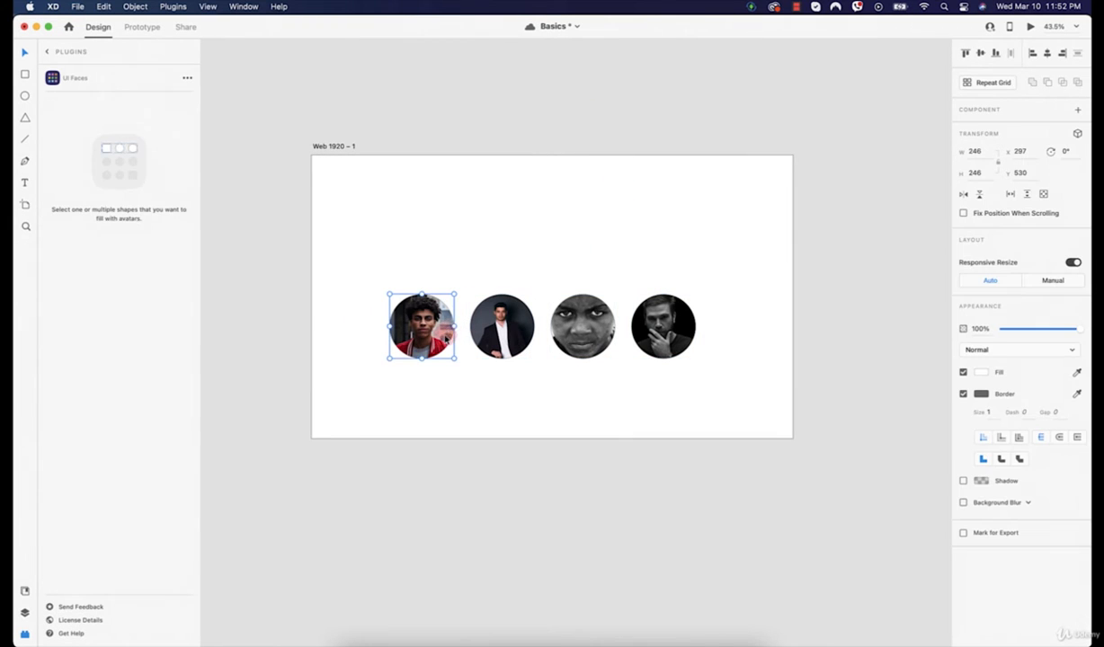
Rearrange the four photo circles one by one into a row near the top edge of the artboard
left_click_drag(400, 314, 379, 208)
left_click_drag(483, 326, 392, 299)
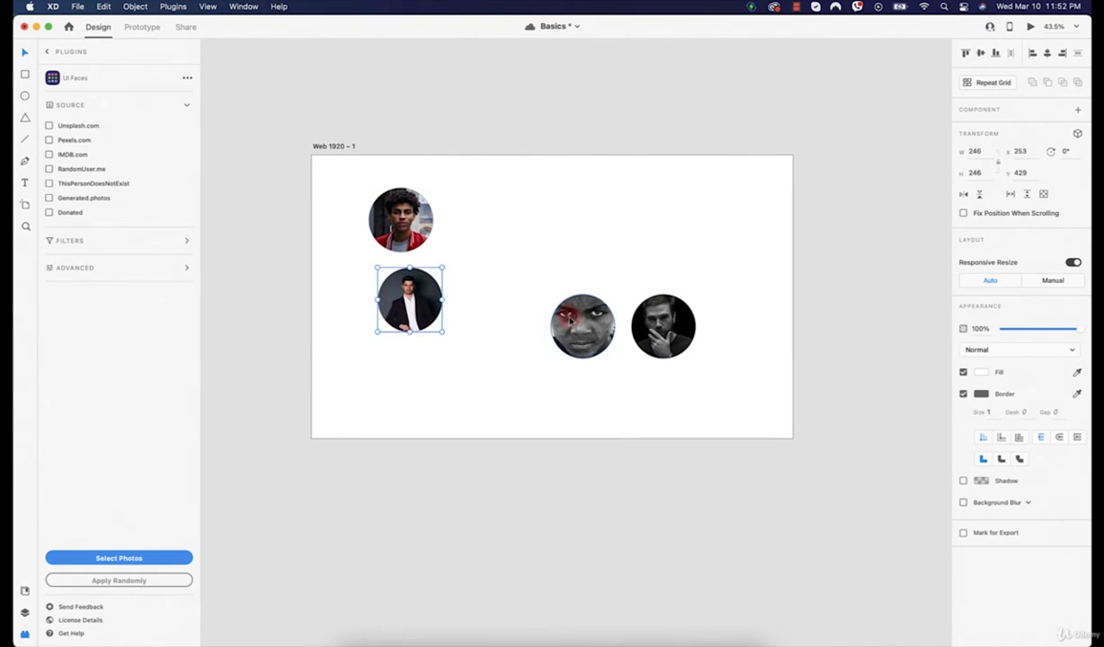
left_click_drag(571, 324, 403, 378)
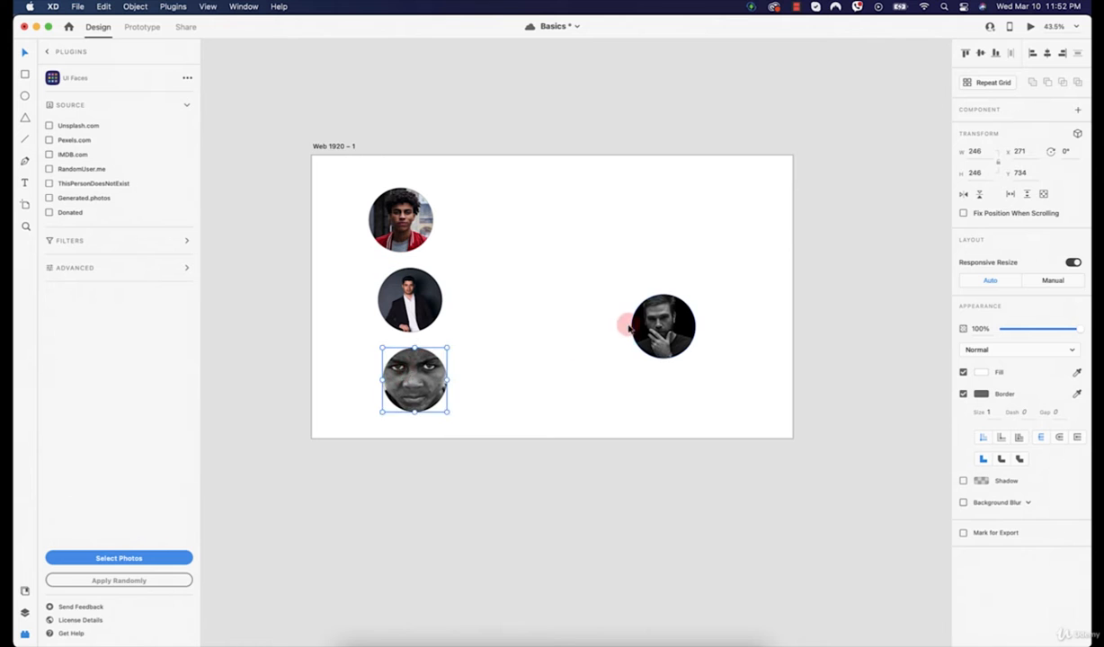
left_click_drag(644, 332, 459, 220)
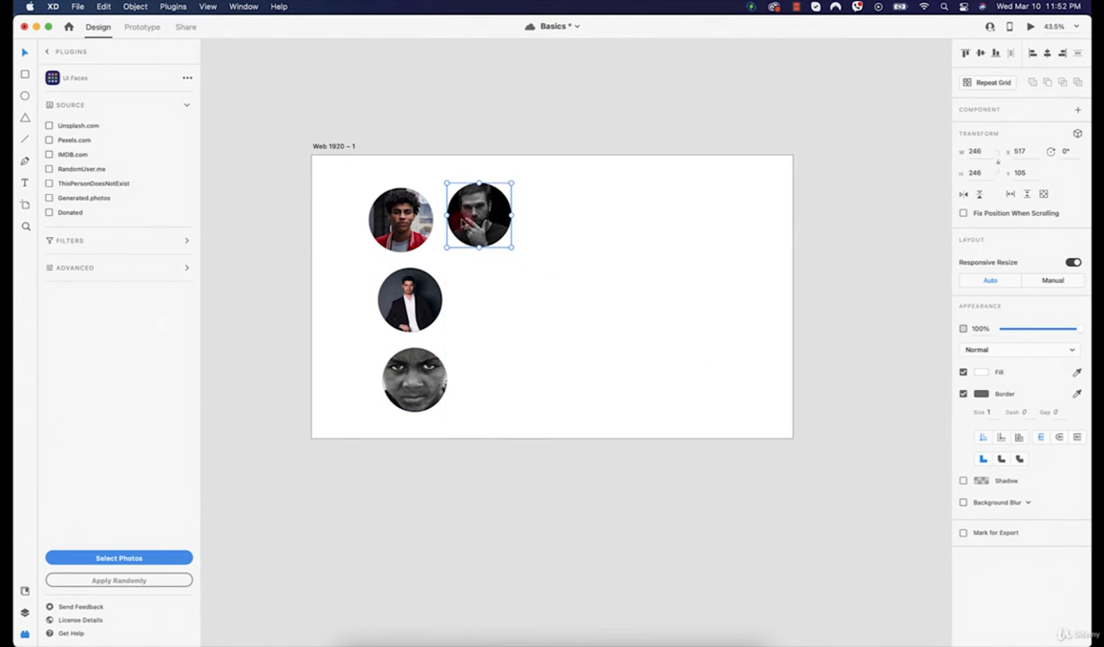
left_click_drag(409, 299, 557, 211)
mouse_move(432, 373)
left_mouse_down()
mouse_move(660, 205)
mouse_move(644, 205)
left_mouse_up()
Fill the four circles with random UI Faces photos from Unsplash.com, filtered by Female, Happiness and Blond
left_click_drag(722, 197, 300, 242)
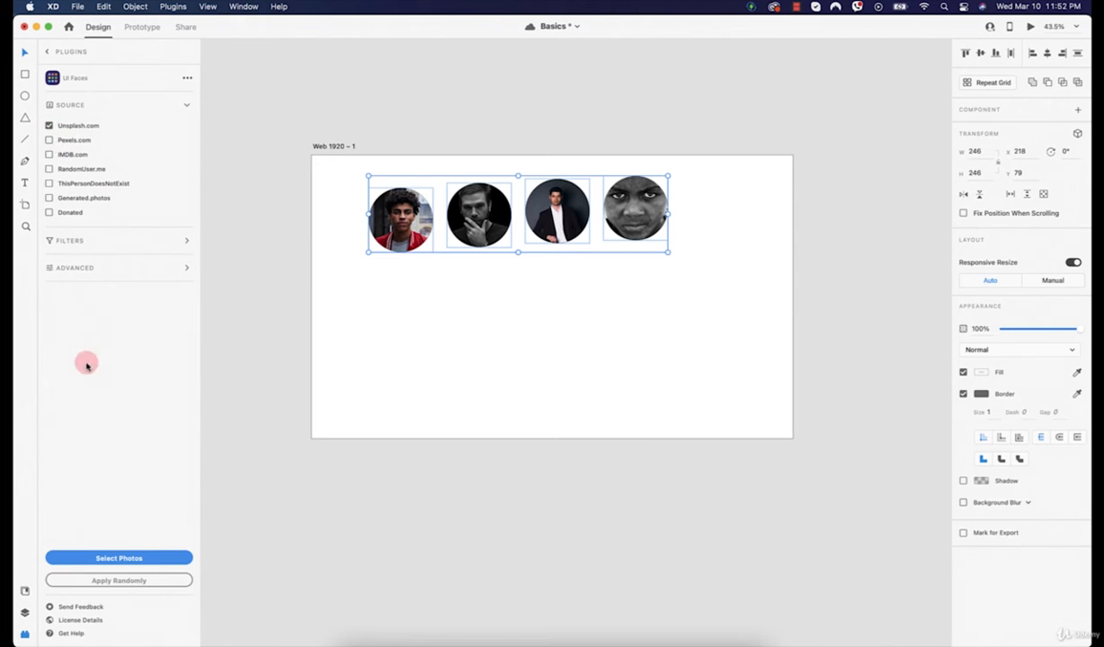
left_click(89, 240)
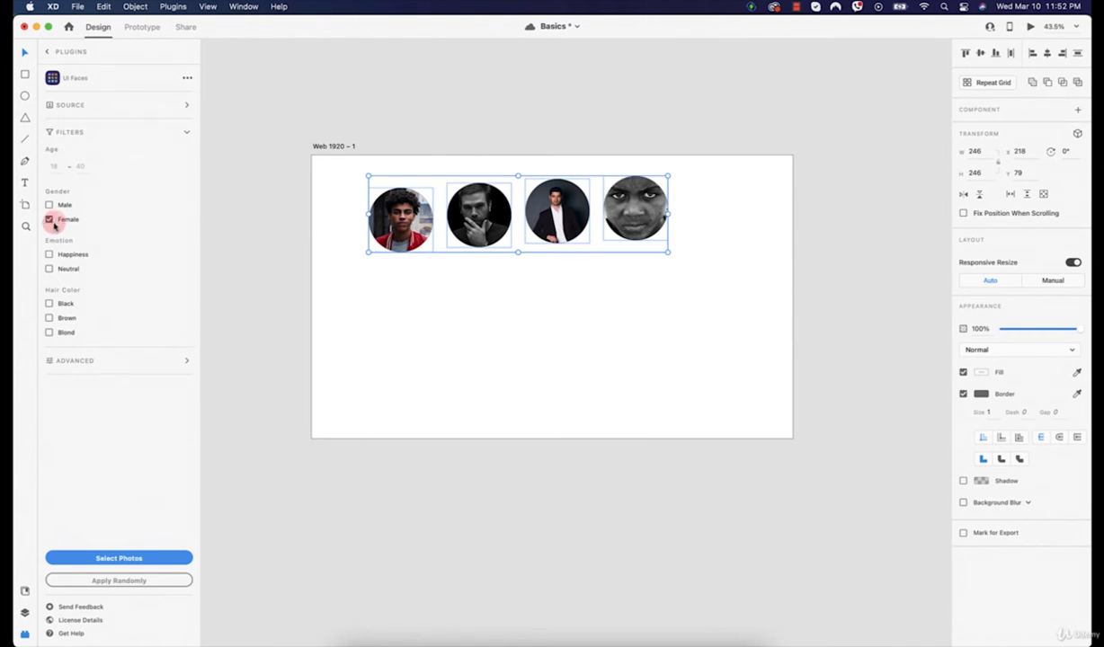
left_click(49, 333)
left_click(137, 579)
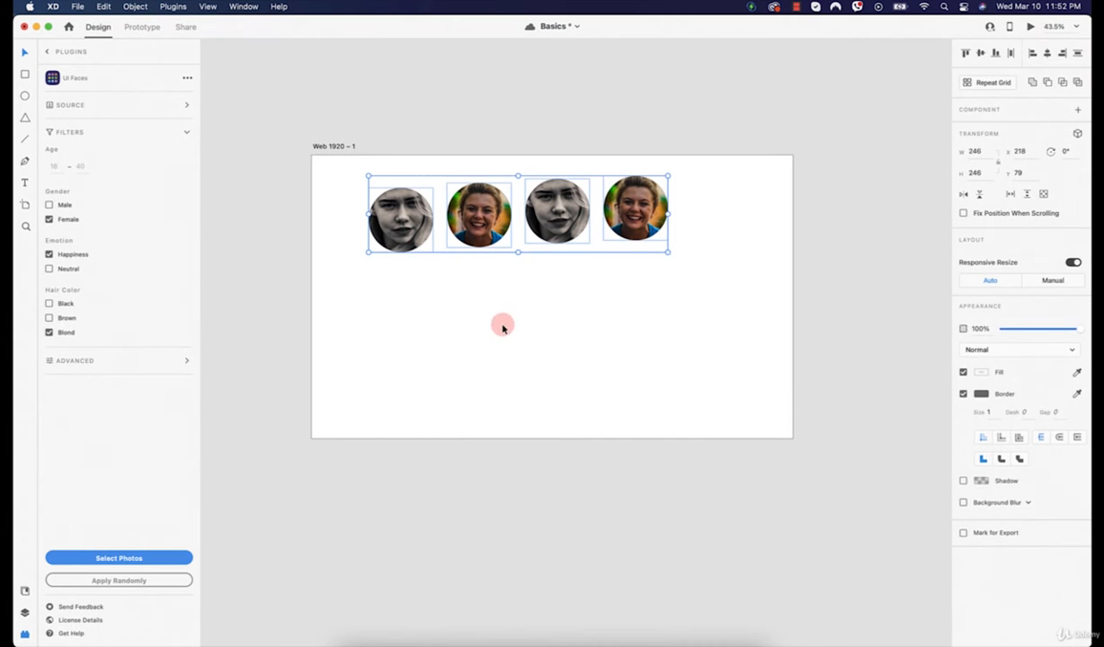
Move each of the four photo circles down to the middle of the artboard, keeping them side by side
left_click(387, 305)
left_click_drag(397, 204, 374, 263)
left_click_drag(479, 216, 466, 297)
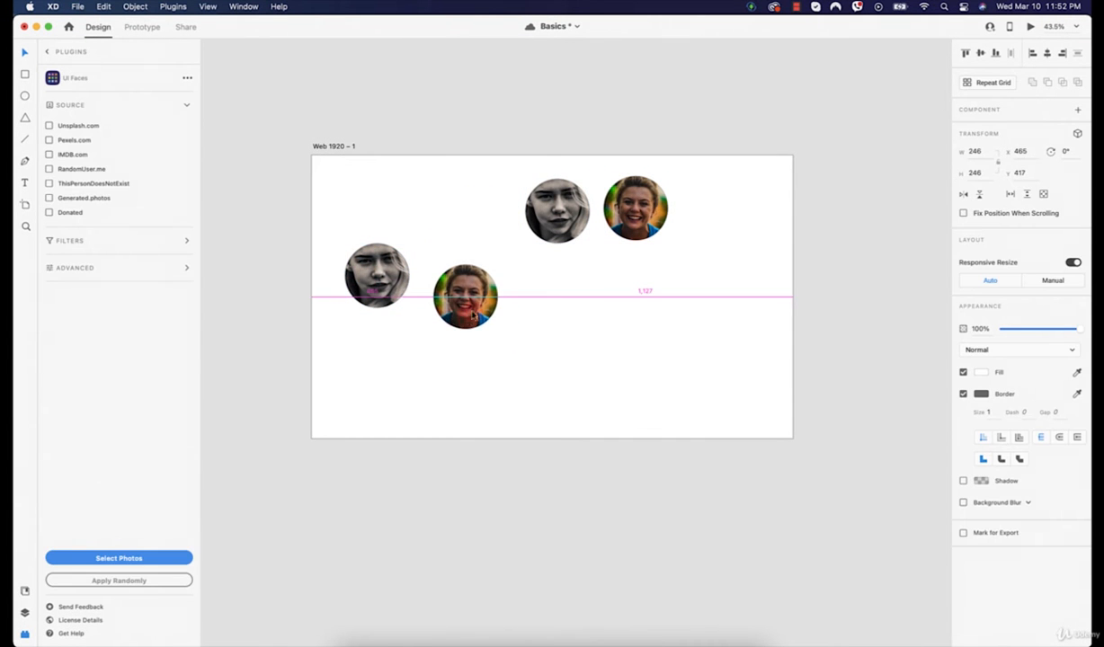
left_click_drag(558, 212, 555, 304)
left_click_drag(634, 243, 636, 318)
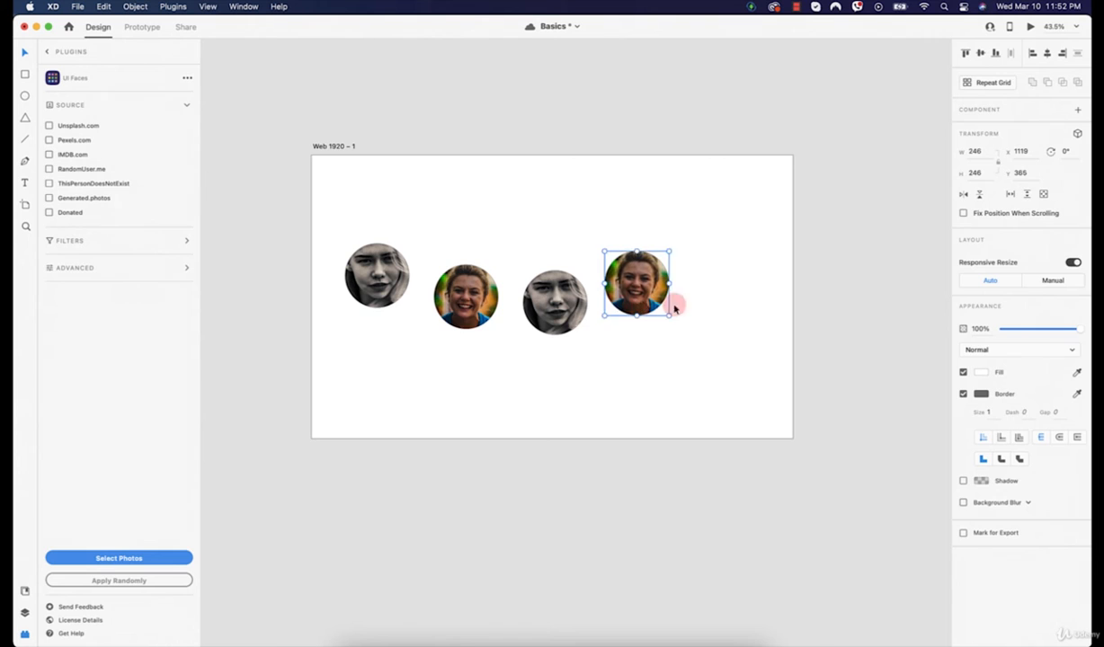
Refill the four circles with random UI Faces photos from Pexels.com and deselect them
left_click_drag(723, 278, 294, 323)
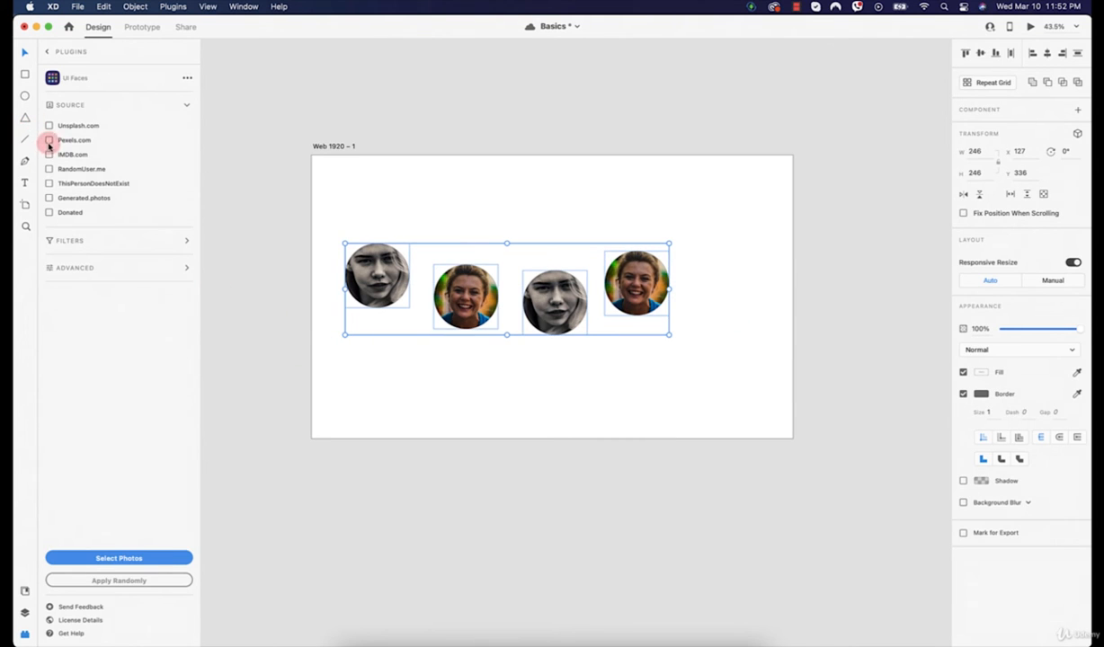
left_click(140, 584)
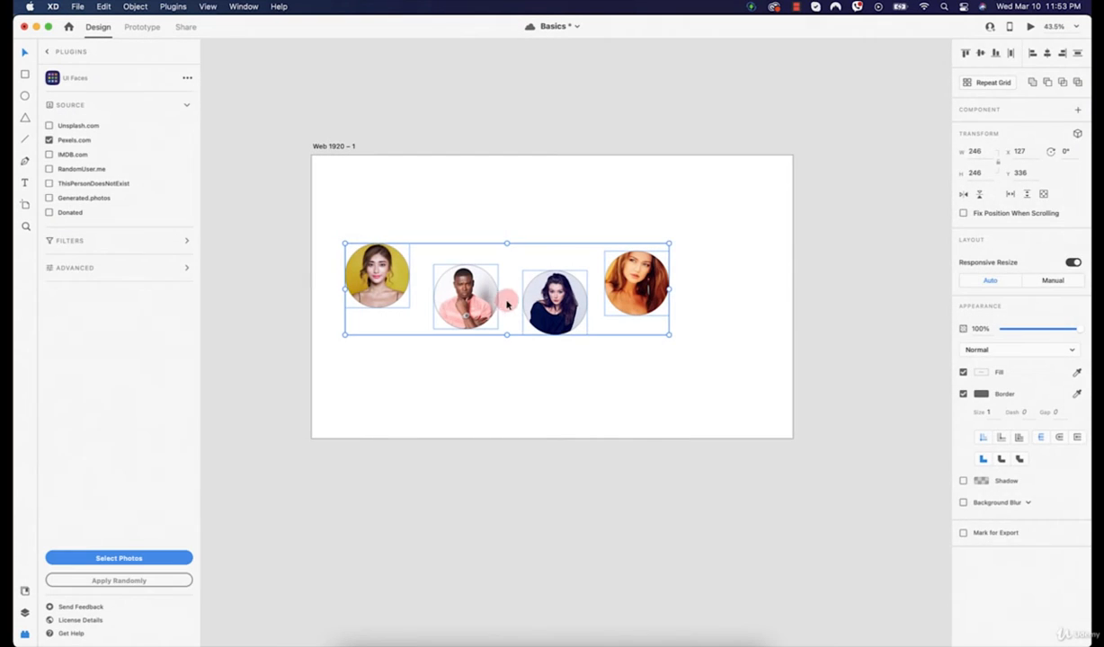
left_click(468, 408)
Move the second and third photo circles up in line with the fourth circle
left_click(466, 299)
left_click_drag(465, 299, 462, 285)
left_click_drag(555, 304, 549, 286)
left_click(666, 273)
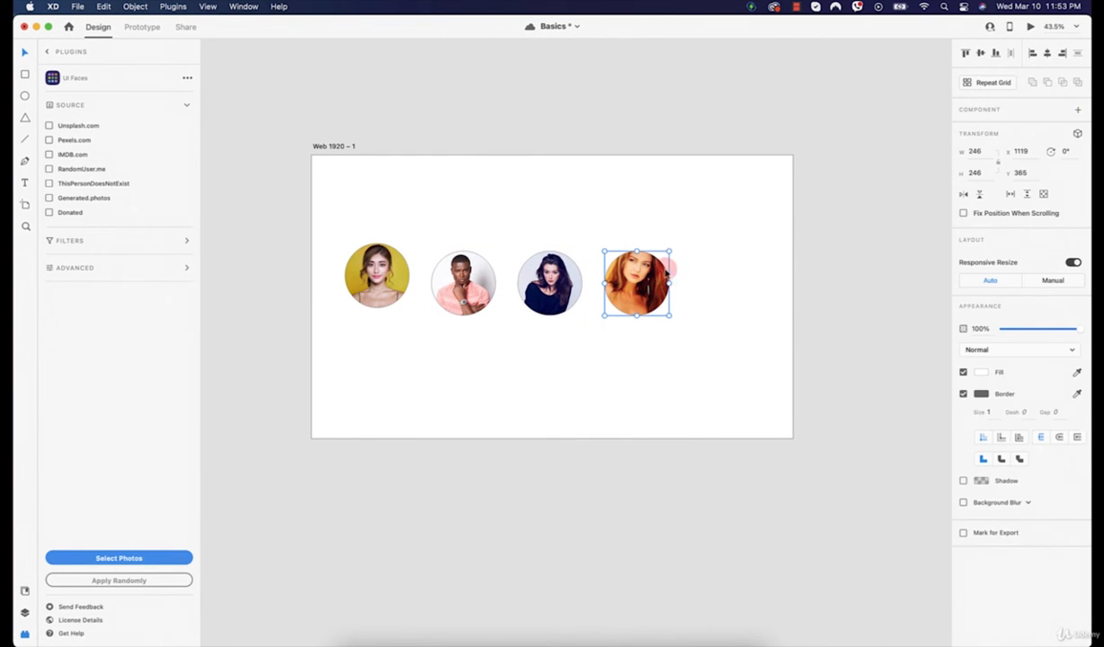
Return to the list of installed plugins and delete all four photo circles from the artboard
left_click_drag(744, 238, 344, 293)
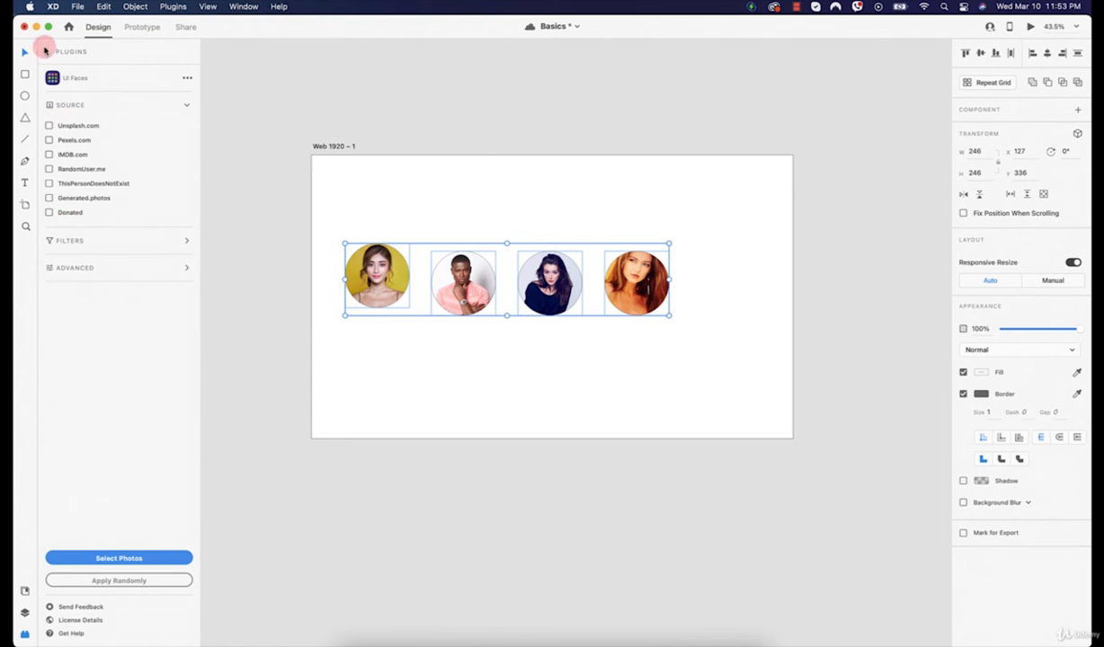
left_click(47, 51)
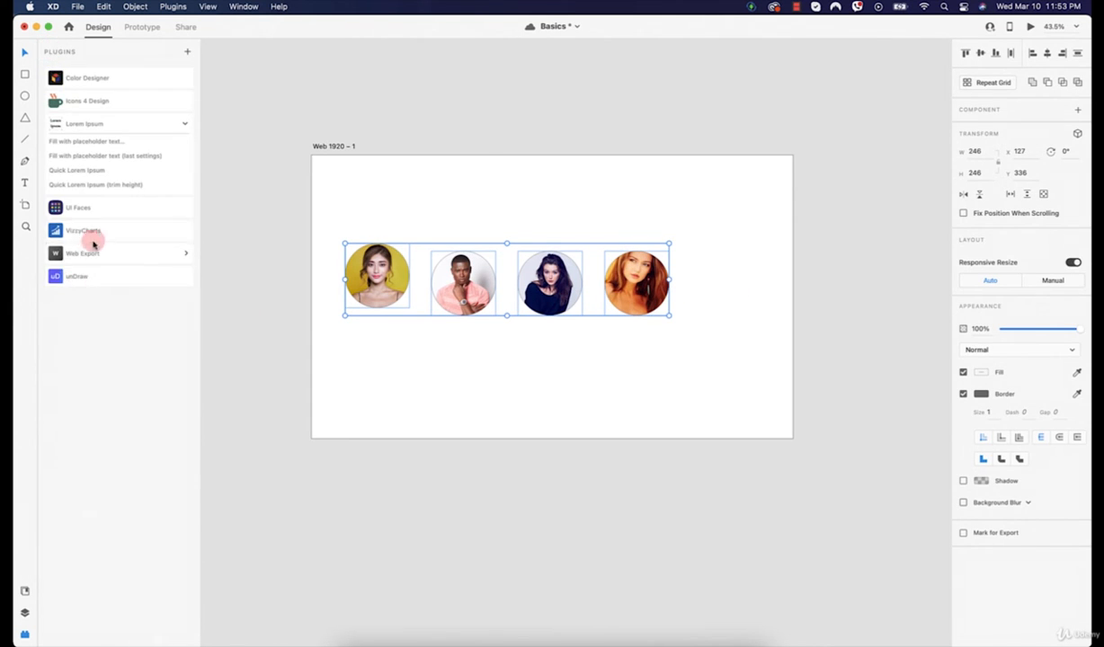
left_click(345, 224)
left_click_drag(332, 212, 769, 349)
key("Delete")
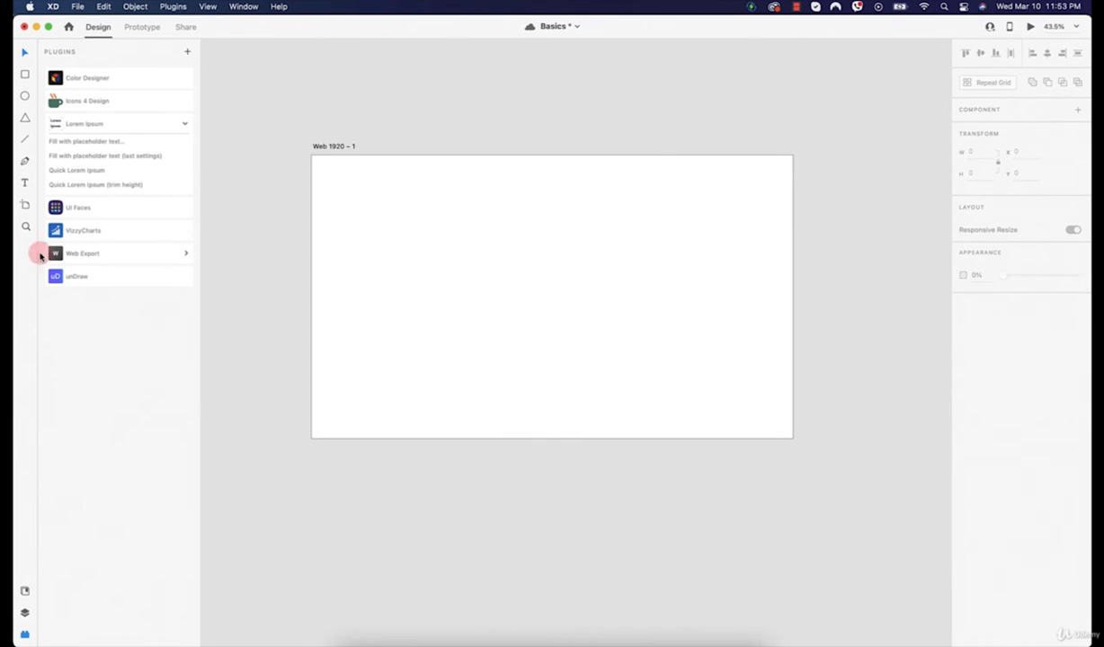
Draw a rectangle about 921 × 658 on the empty artboard and open the VizzyCharts plugin
left_click(24, 75)
left_click_drag(356, 226, 597, 398)
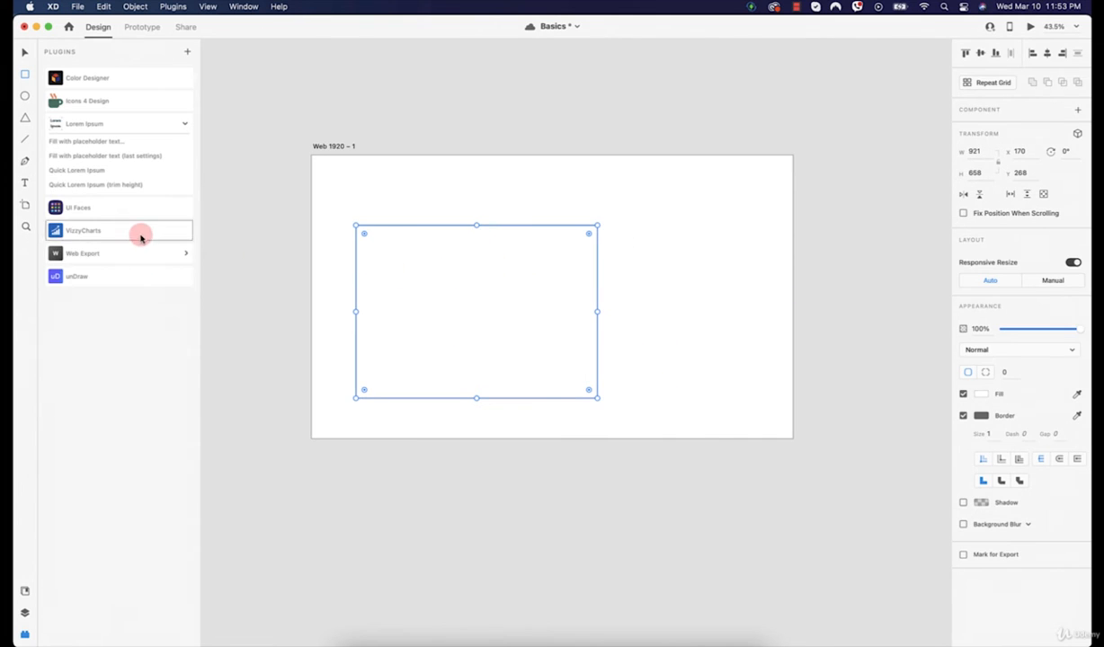
left_click(140, 232)
Compare the VizzyCharts settings for column, line and ring charts
left_click(55, 107)
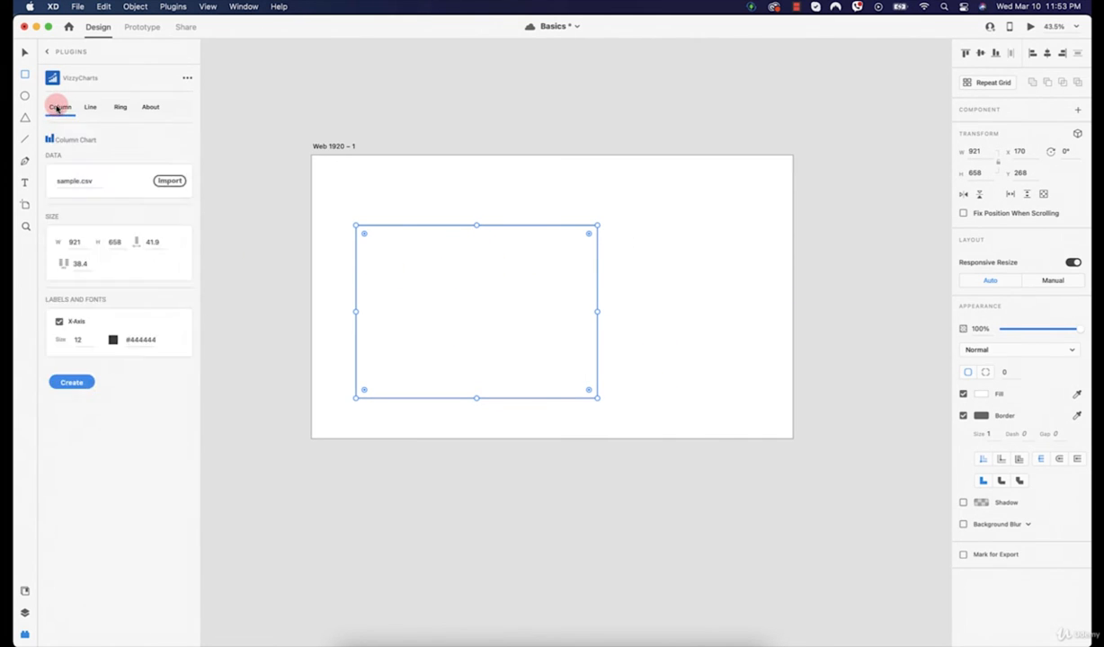
left_click(90, 108)
left_click(122, 107)
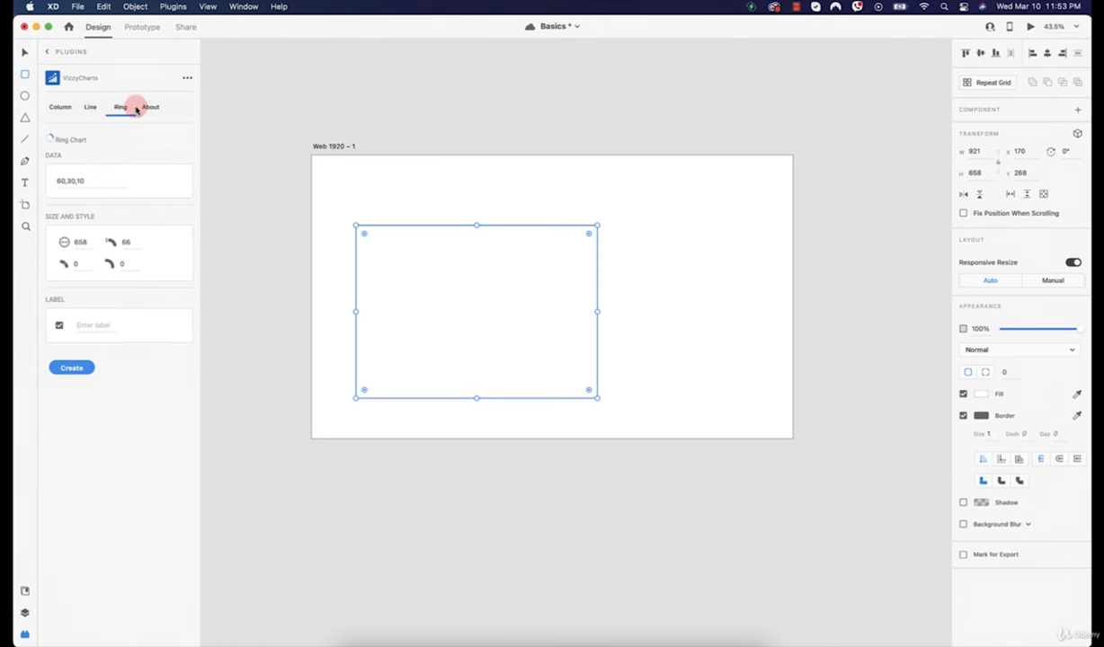
left_click(99, 108)
left_click(54, 108)
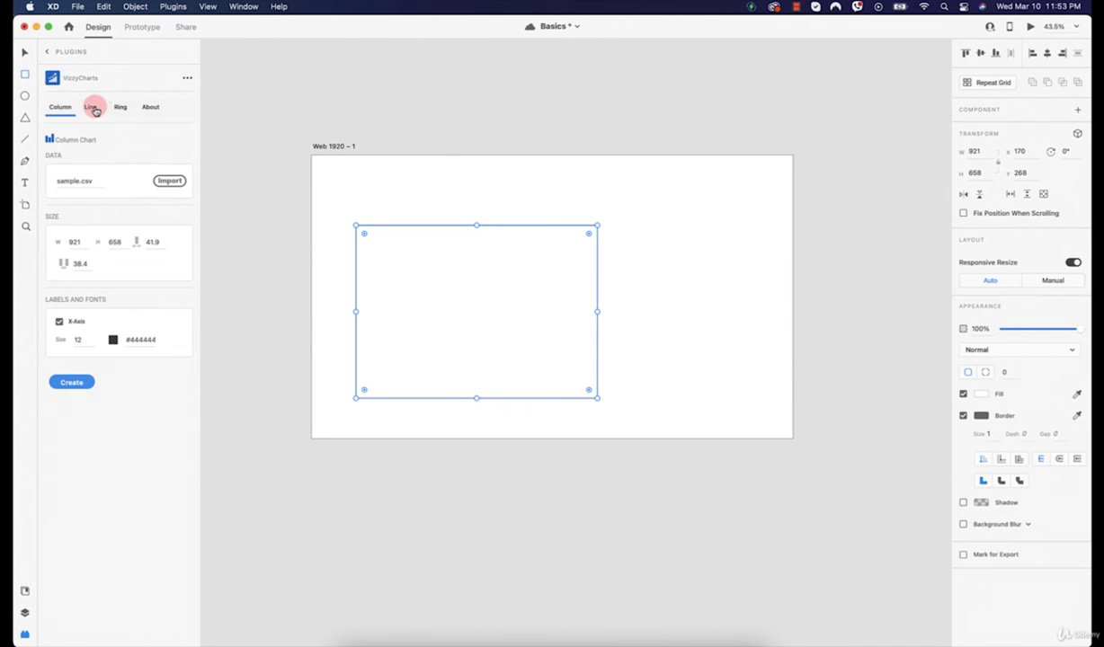
left_click(95, 110)
left_click(62, 109)
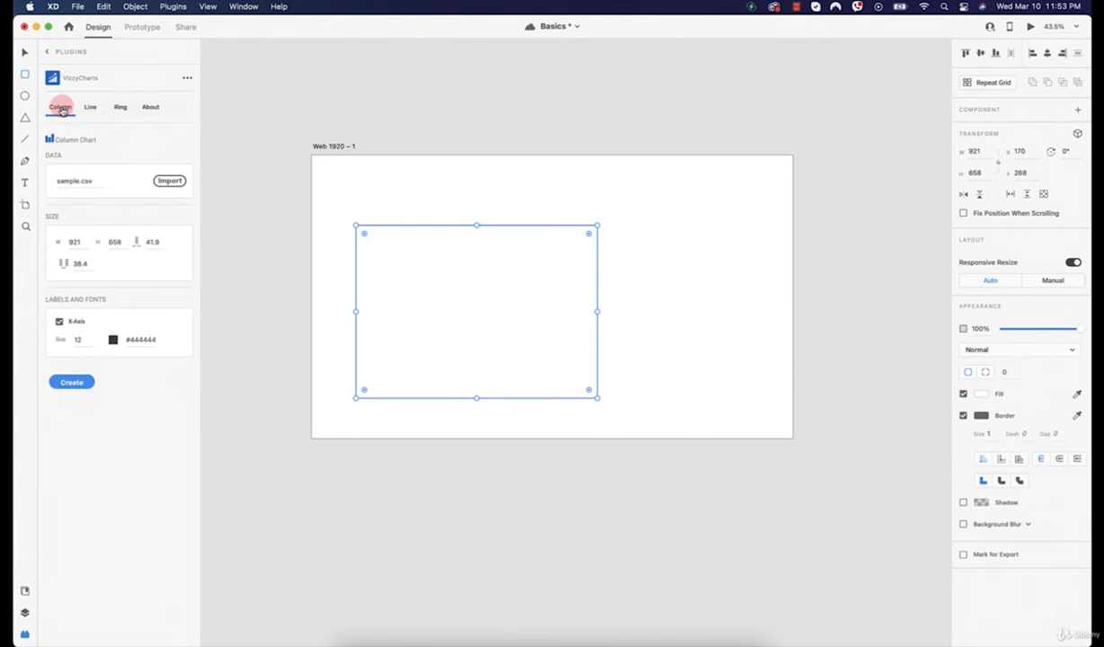
Create a straight line chart from sample.csv over the rectangle, and a second one in the Curved style
left_click(89, 109)
left_click(70, 444)
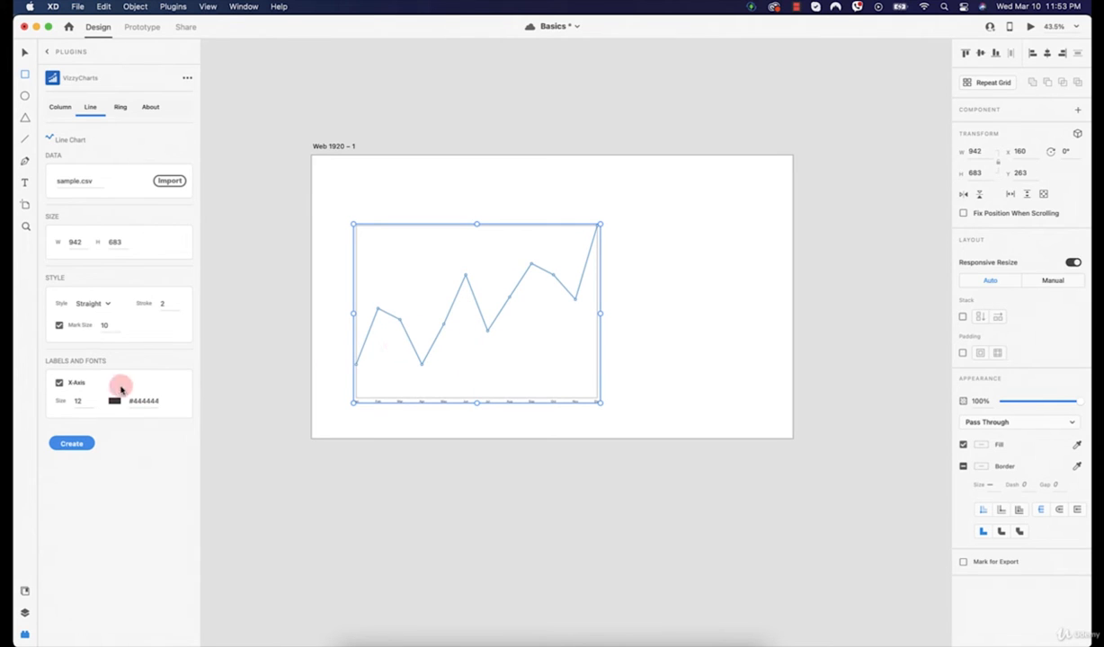
left_click(101, 304)
left_click(95, 316)
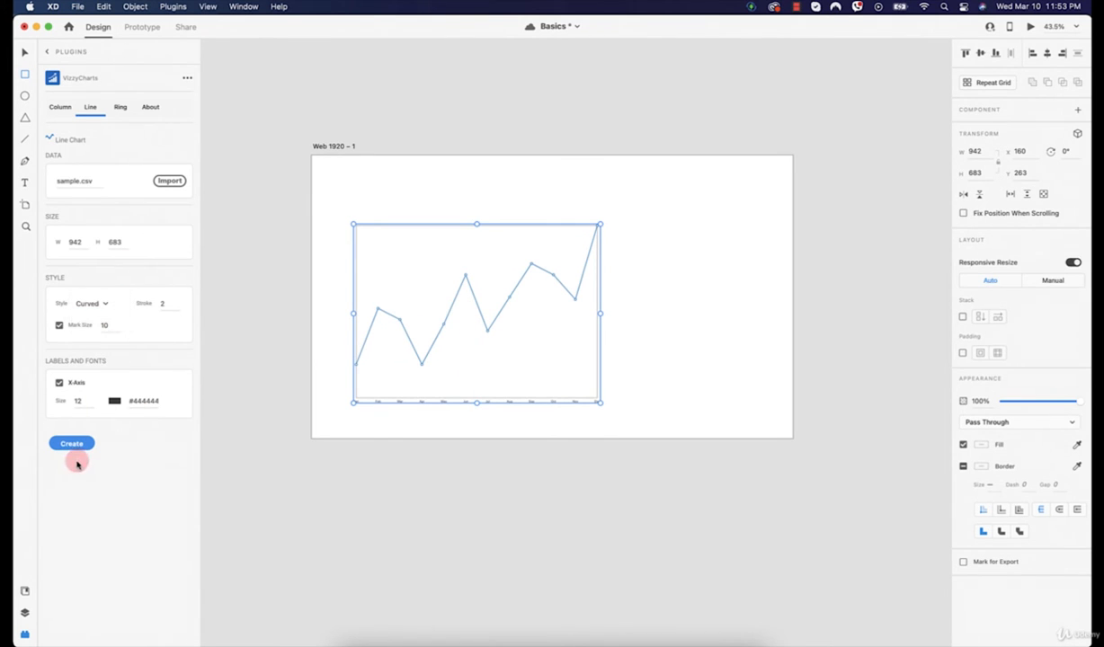
left_click(74, 443)
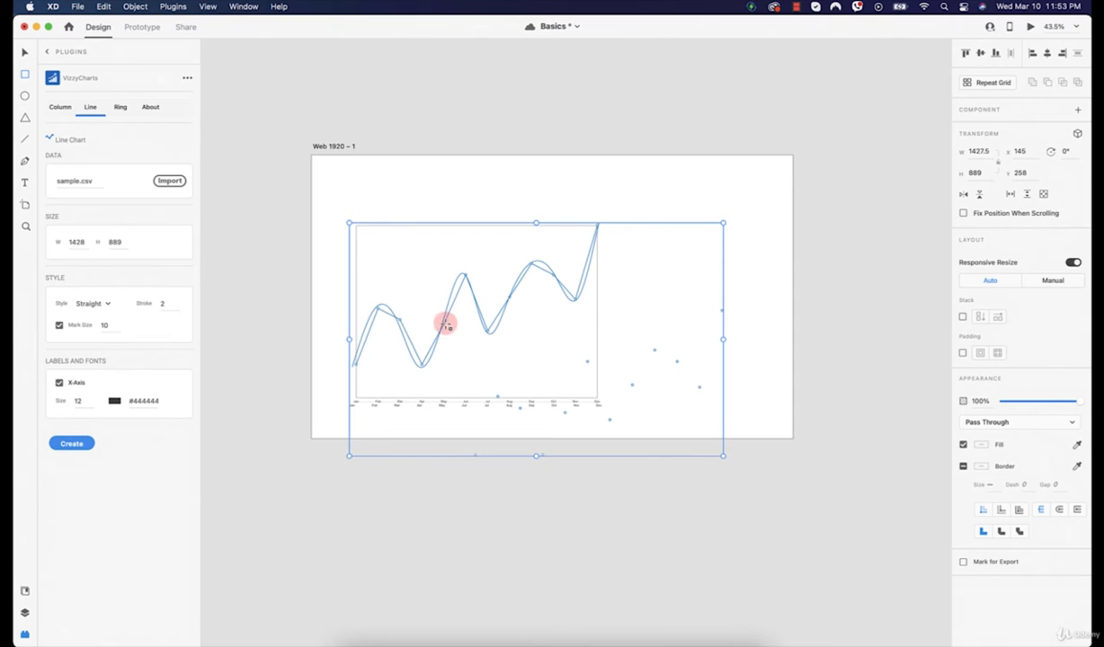
Move the rectangle up and right to about X 707, Y 92, and nudge both line charts 20 px to the right
left_click(30, 54)
left_click_drag(478, 315, 619, 270)
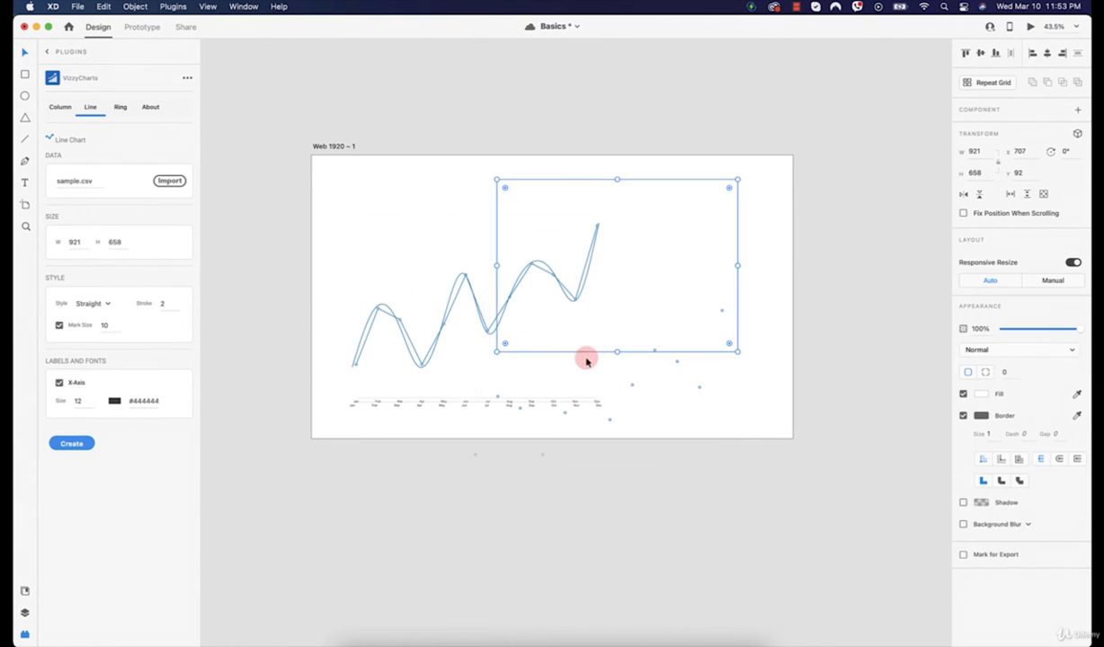
left_click(552, 399)
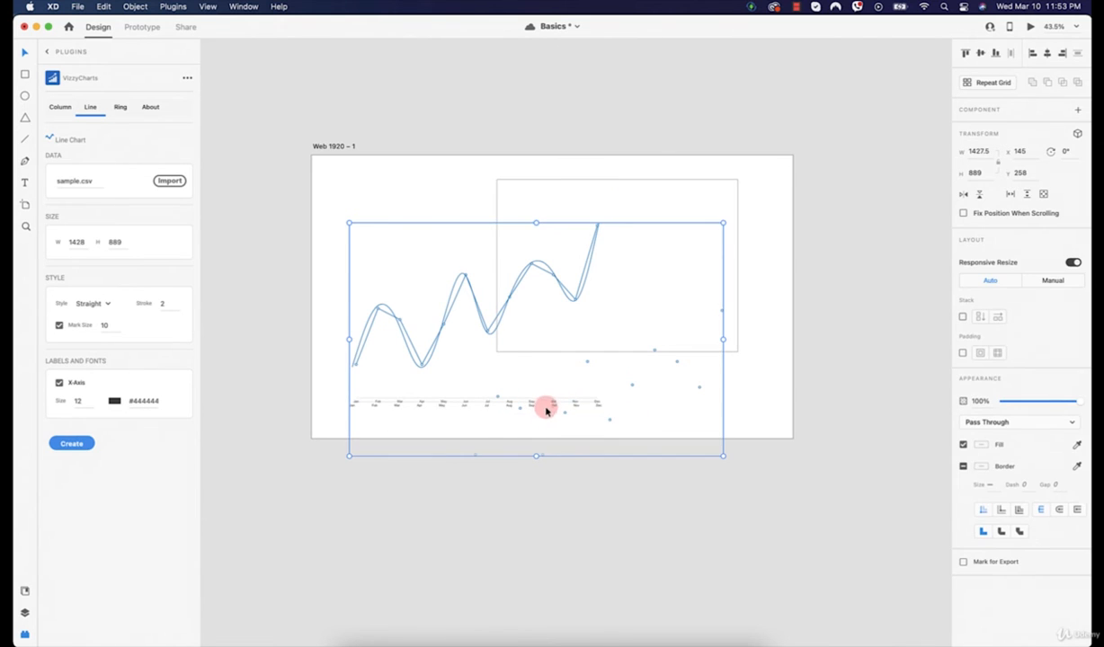
left_click(559, 403, "shift")
key("shift+Right")
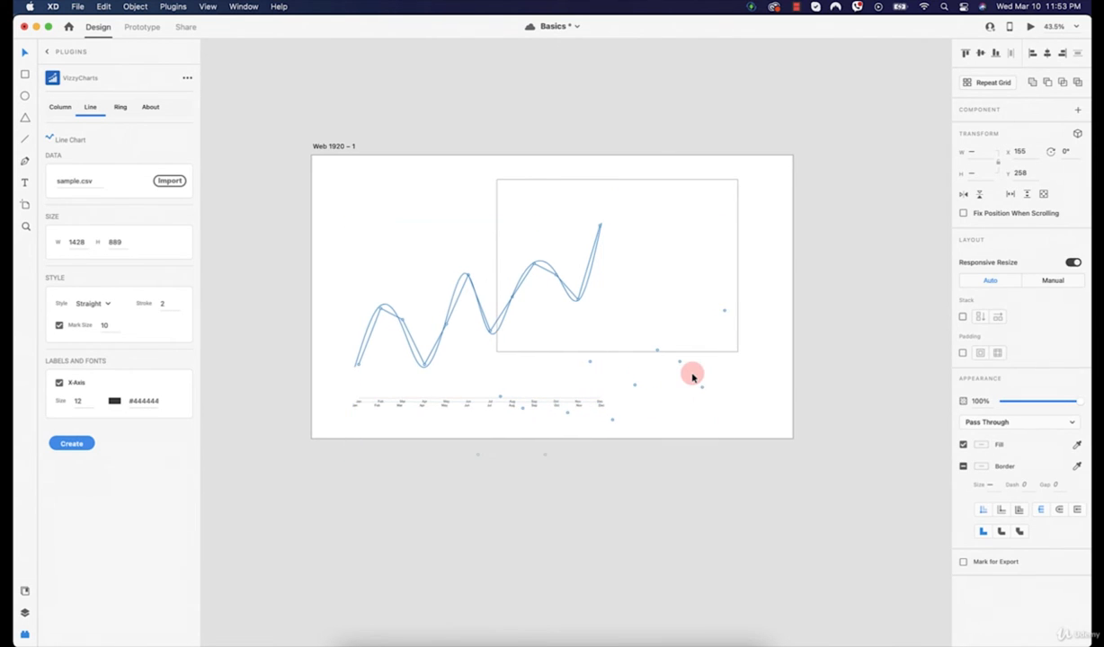
key("shift+Right")
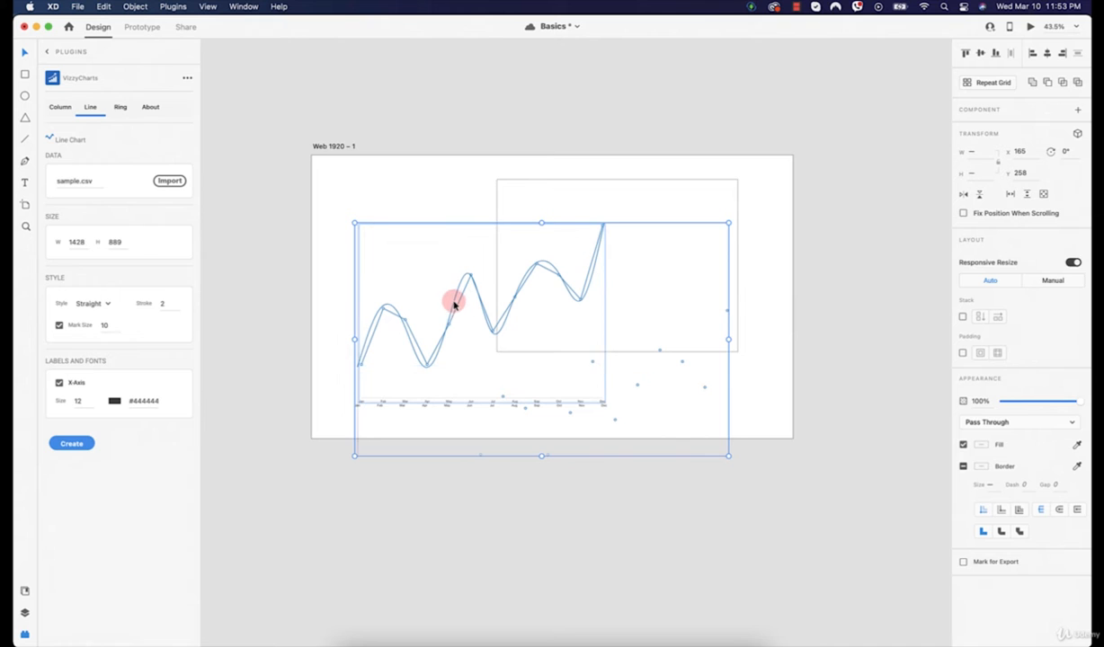
Pull the two overlapping line charts apart and delete both, keeping the empty rectangle
left_click_drag(454, 306, 581, 323)
left_click(445, 252)
key("Delete")
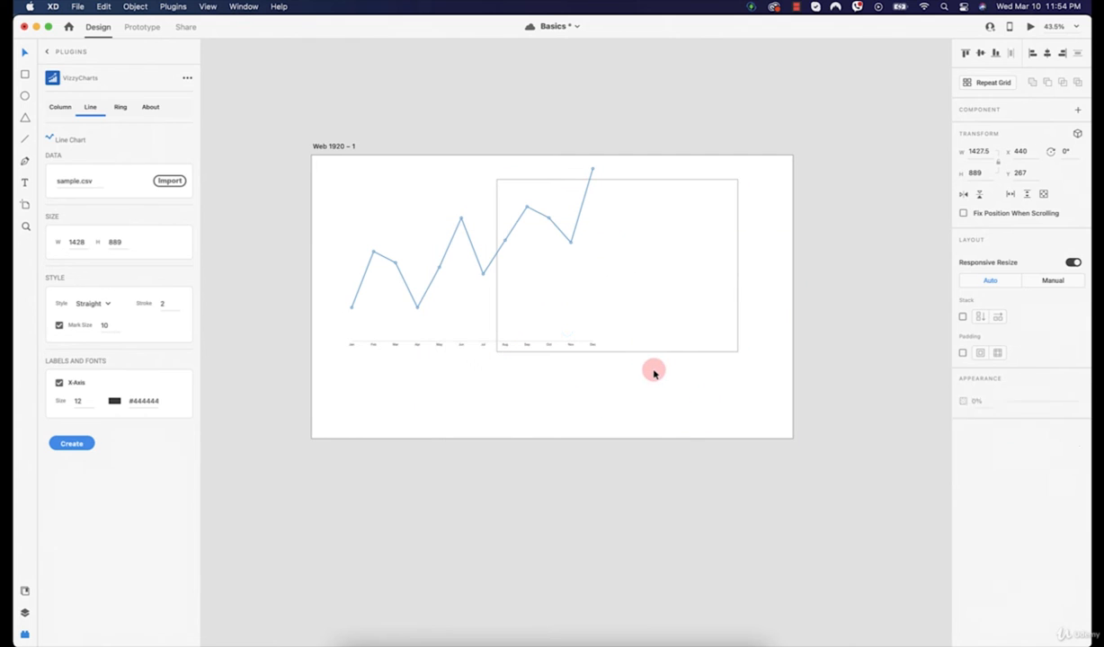
left_click(413, 345)
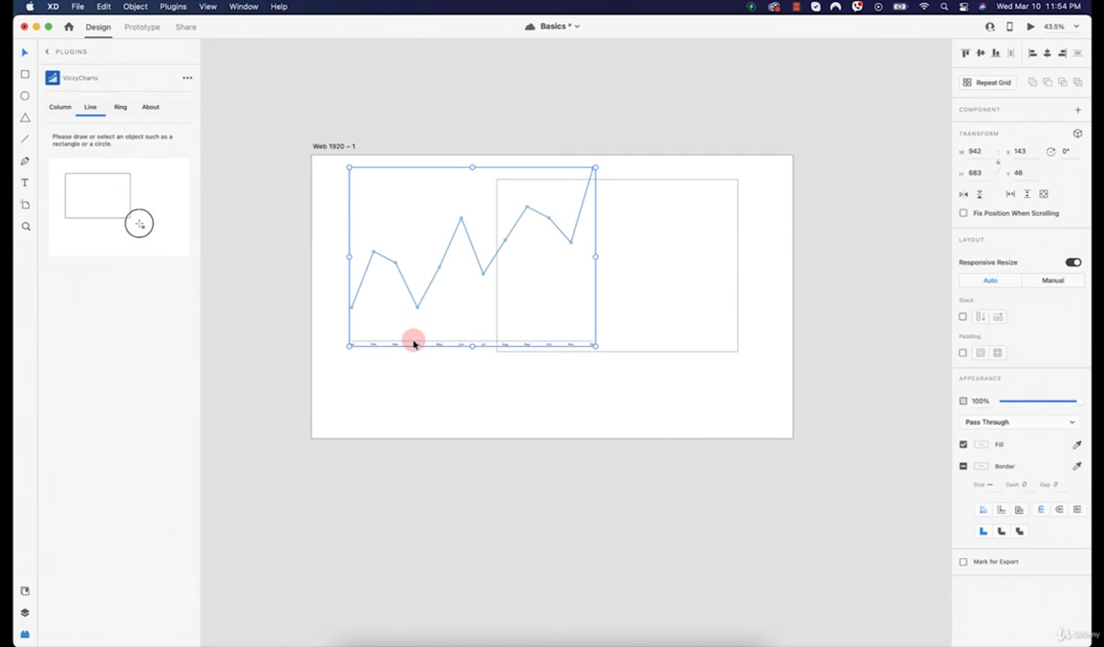
key("Delete")
Create a ring chart with the data 60,30,10 from the rectangle and move it beside the rectangle's left edge
left_click(552, 309)
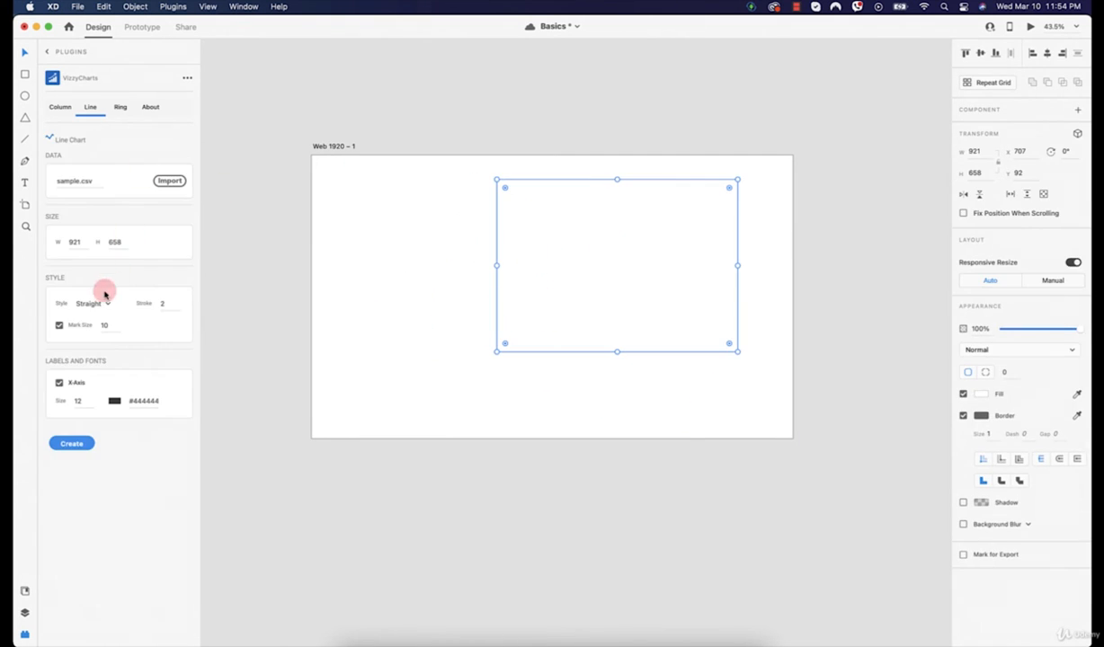
left_click(120, 107)
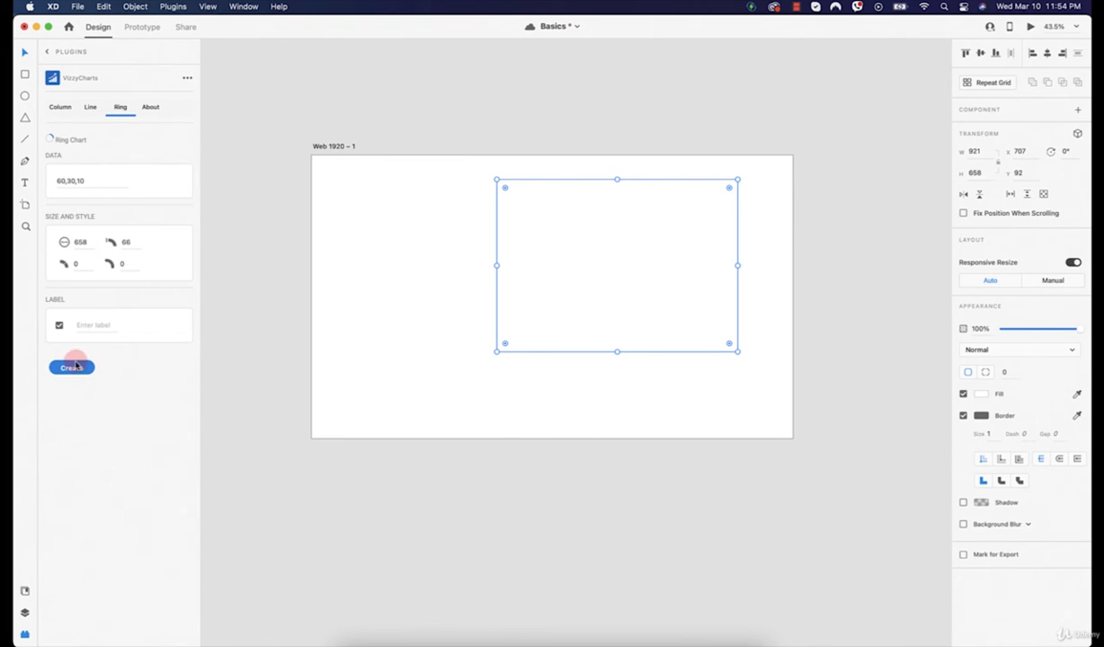
left_click(72, 366)
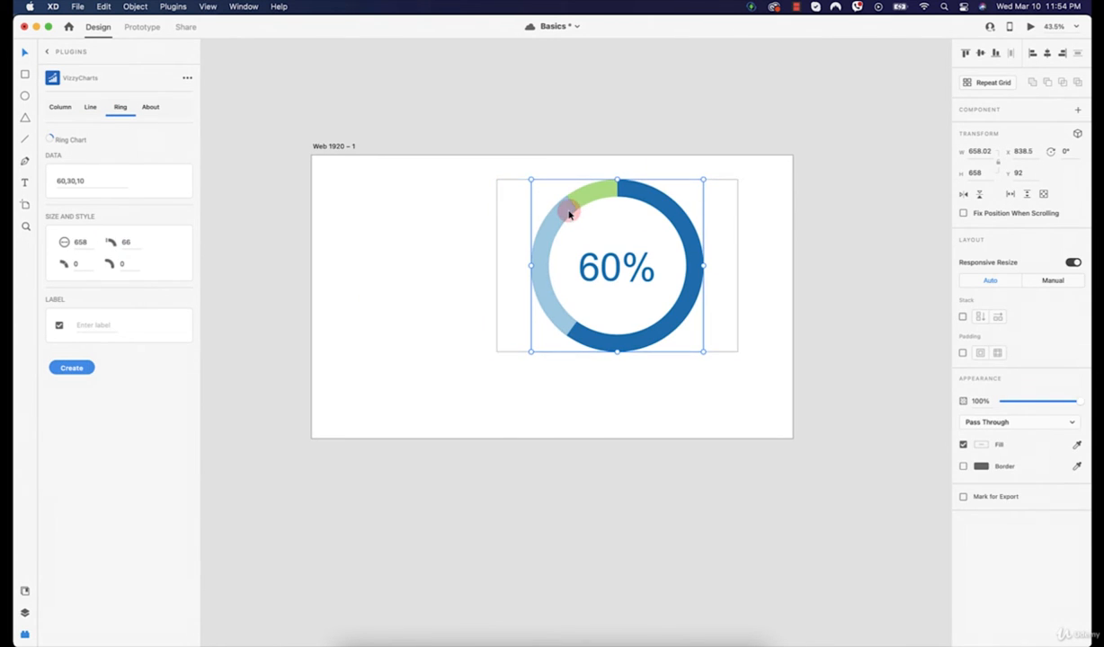
left_click_drag(569, 213, 364, 259)
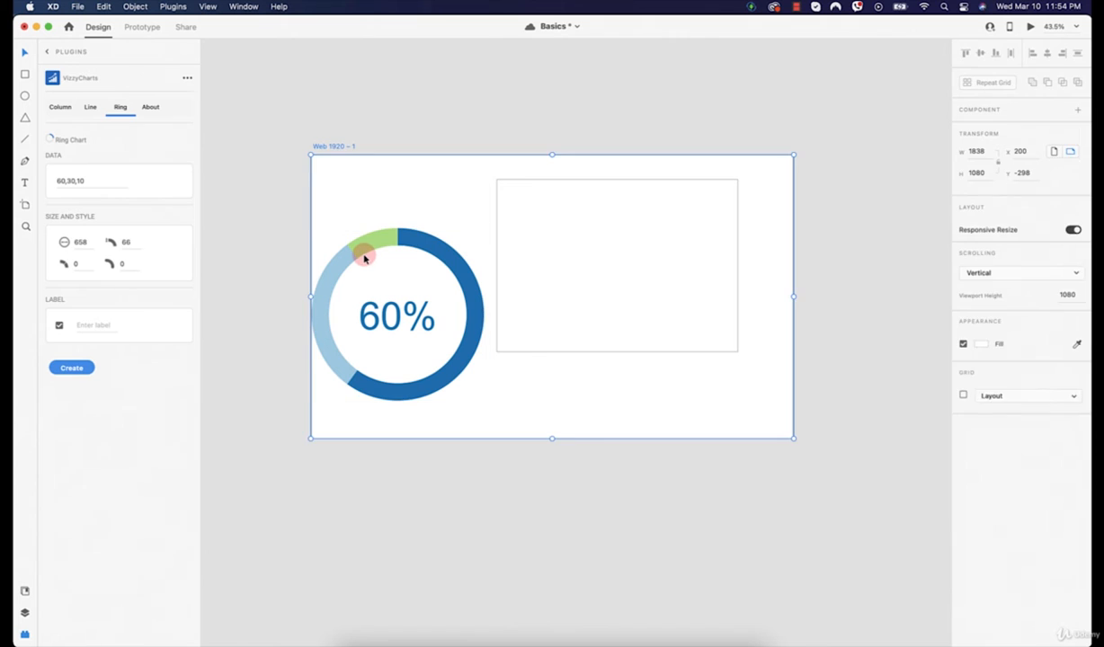
Change the fill of the ring chart's green segment to red #EA1F56
double_click(365, 257)
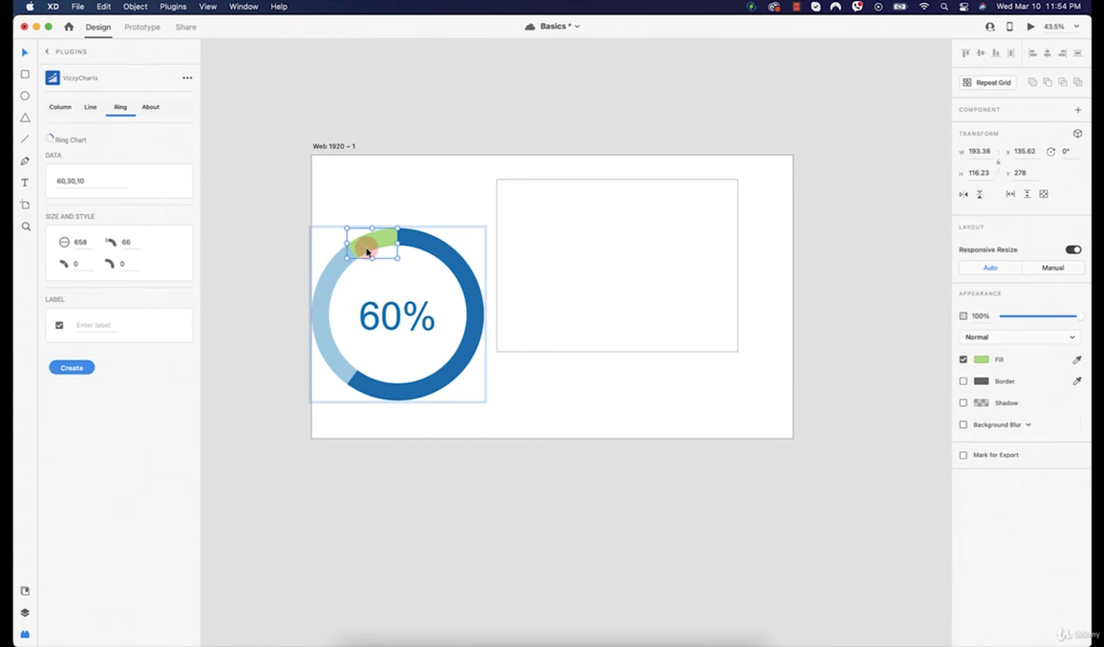
left_click(990, 360)
left_click(941, 321)
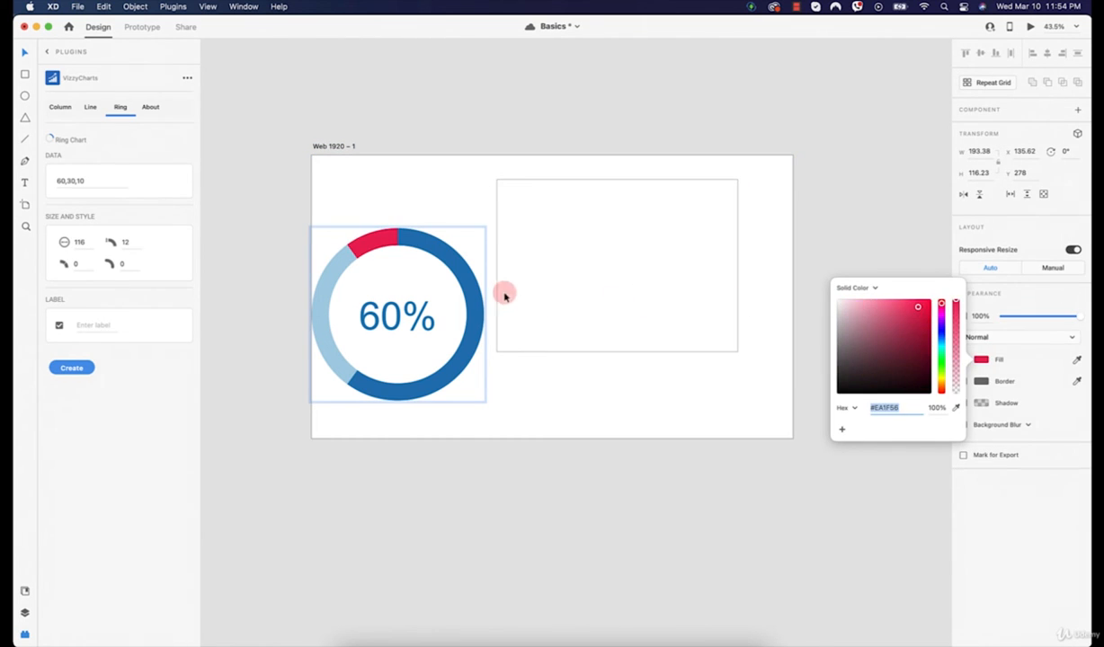
Change the fill of the ring chart's dark blue segment to yellow
left_click(458, 274)
left_click(981, 326)
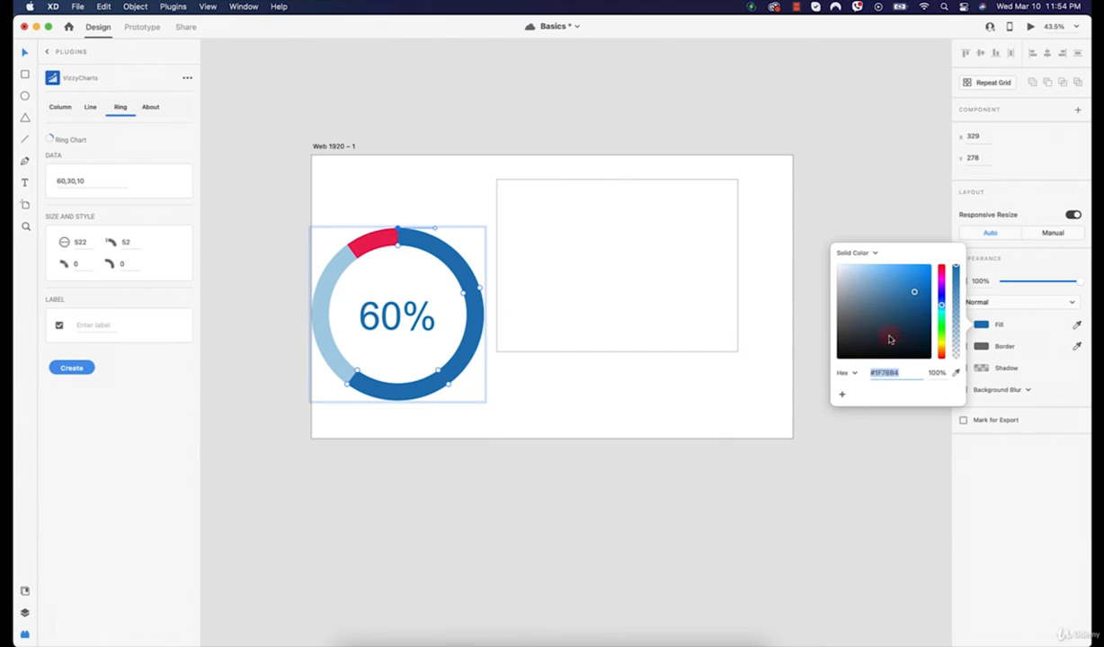
left_click_drag(945, 355, 940, 350)
left_click_drag(914, 292, 918, 261)
Delete the ring chart, keeping the empty rectangle
left_click(525, 218)
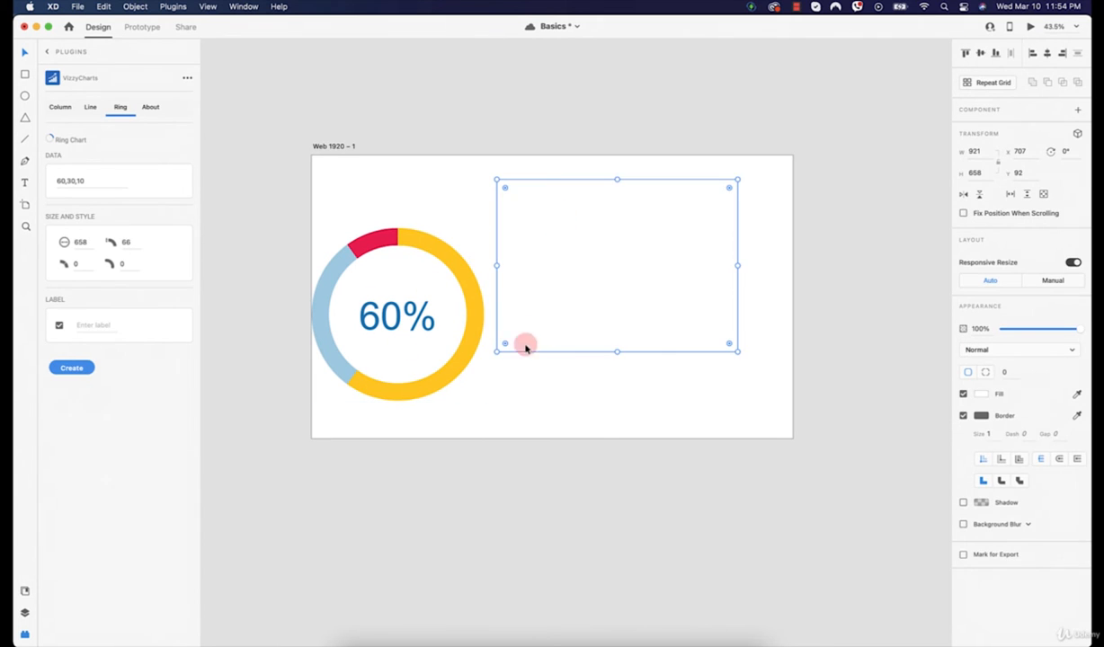
left_click(399, 382)
key("Delete")
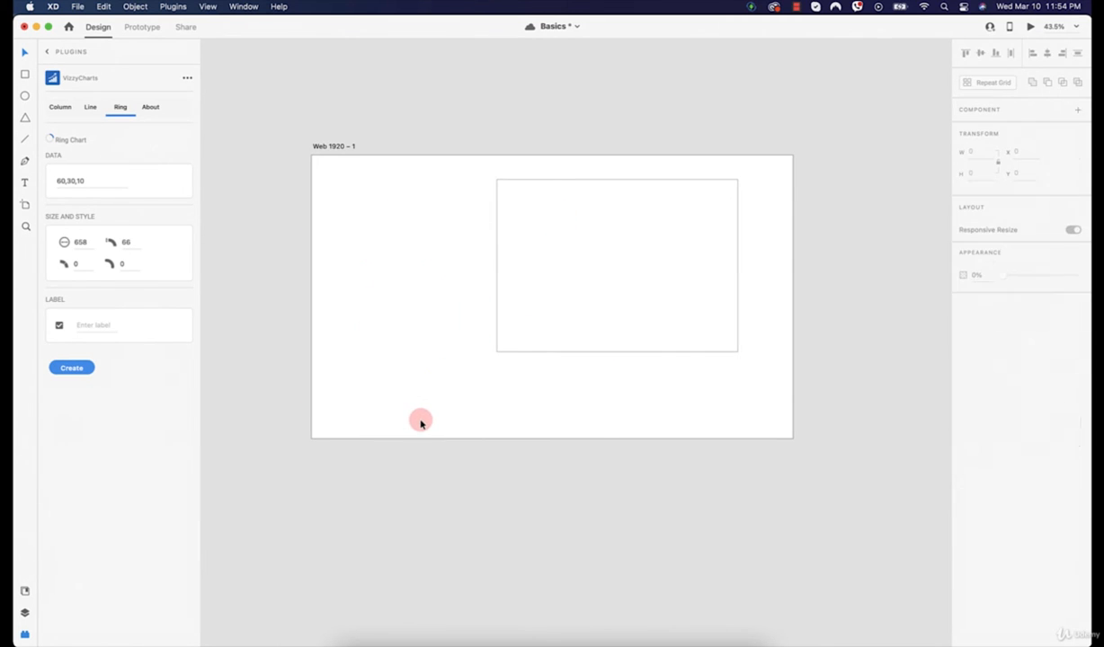
Create a column chart from the rectangle with sample.csv data and a column width of 65, and move it toward the artboard's left side
left_click(499, 207)
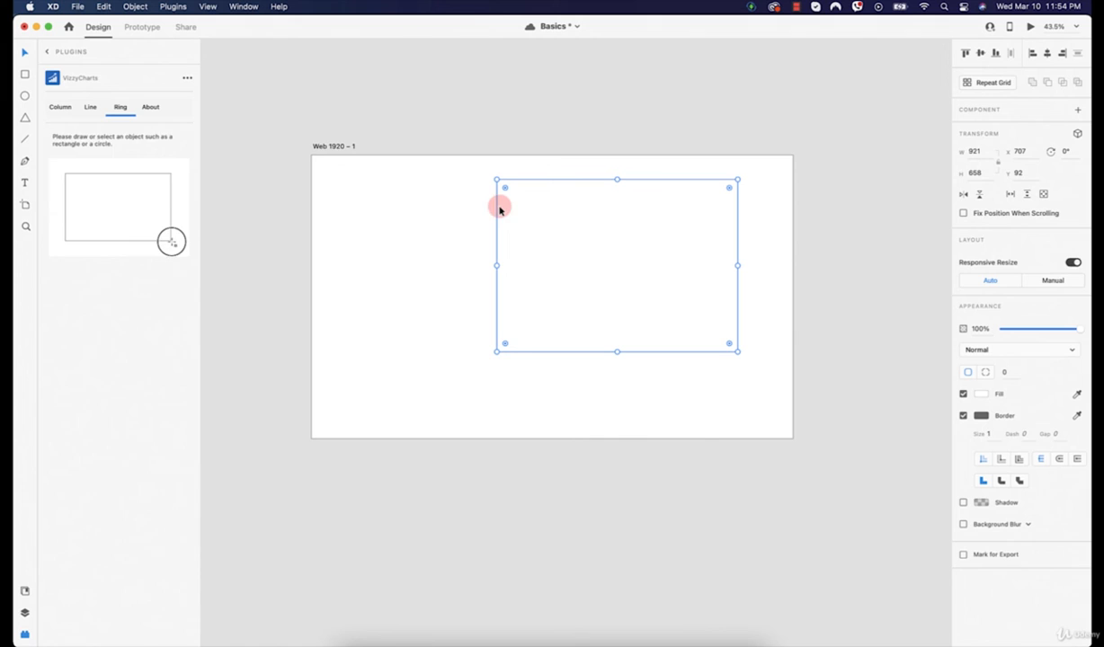
left_click(61, 108)
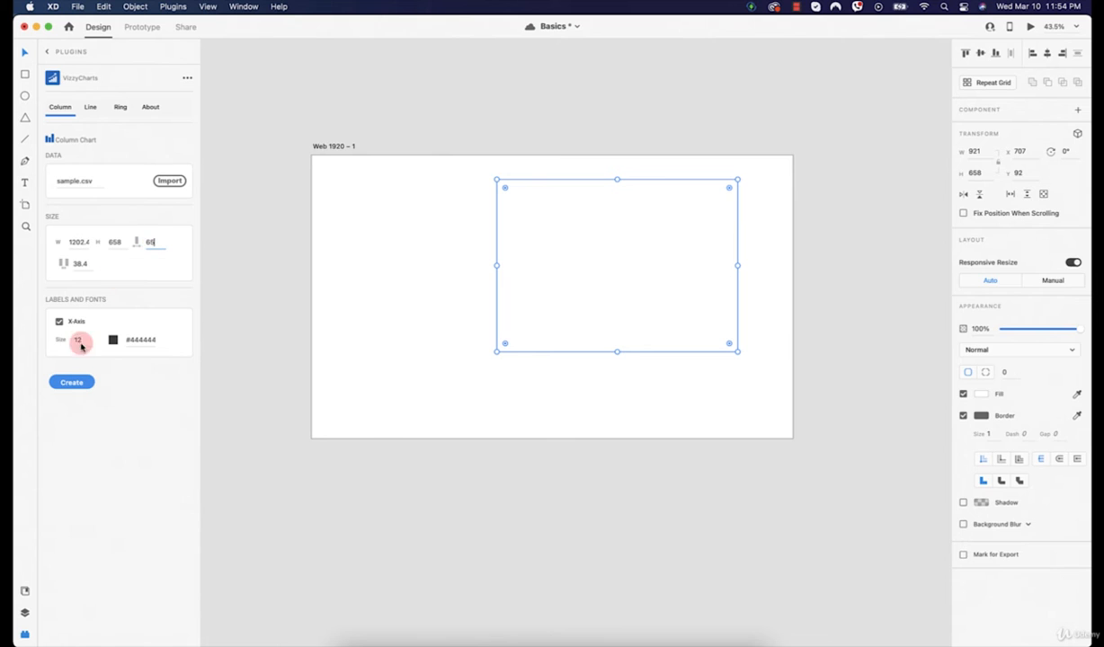
left_click(74, 382)
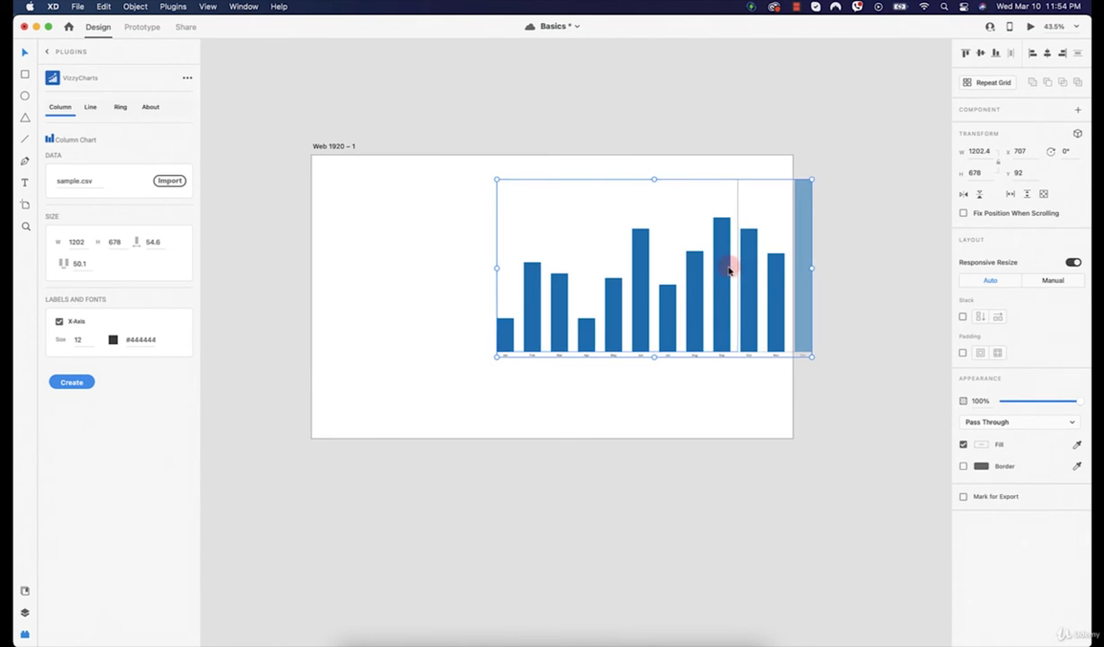
left_click_drag(731, 267, 546, 315)
Delete the column chart while keeping the rectangle on the artboard
left_click(432, 327)
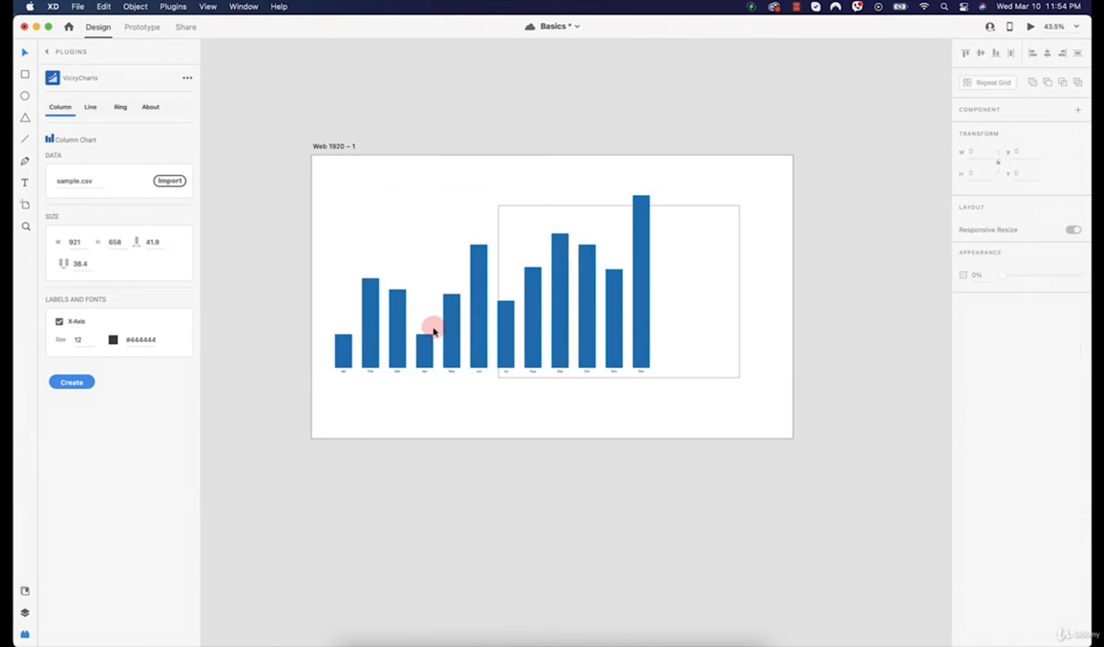
left_click(460, 306)
key("Delete")
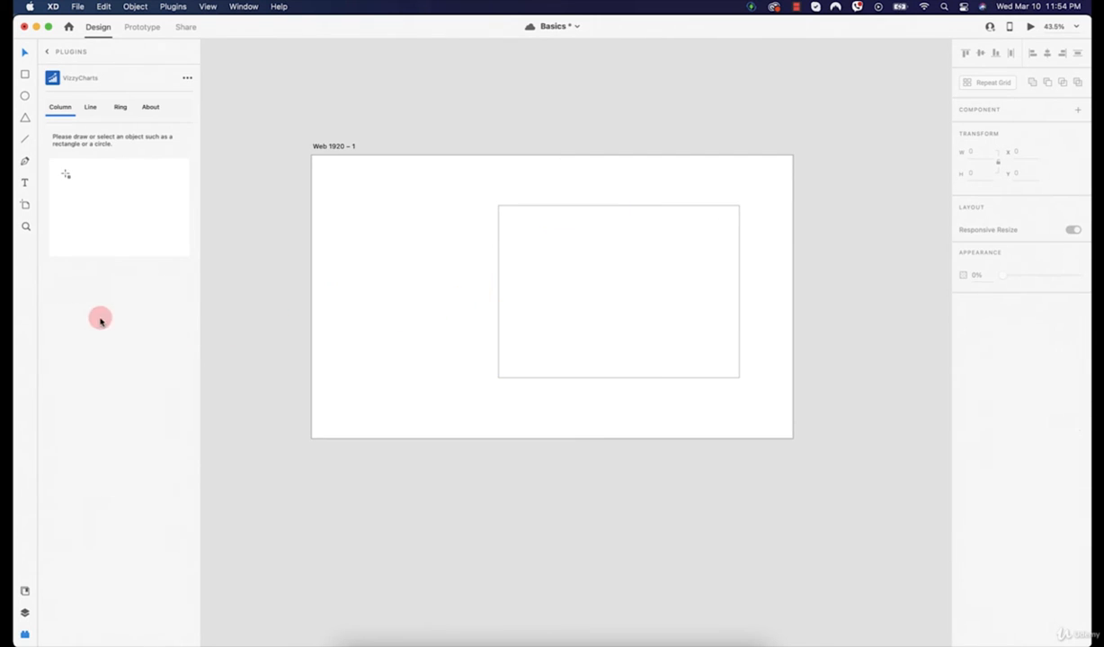
Create a line chart from the rectangle with sample.csv data, Curved style and X-axis label size 33
left_click(92, 109)
left_click(572, 281)
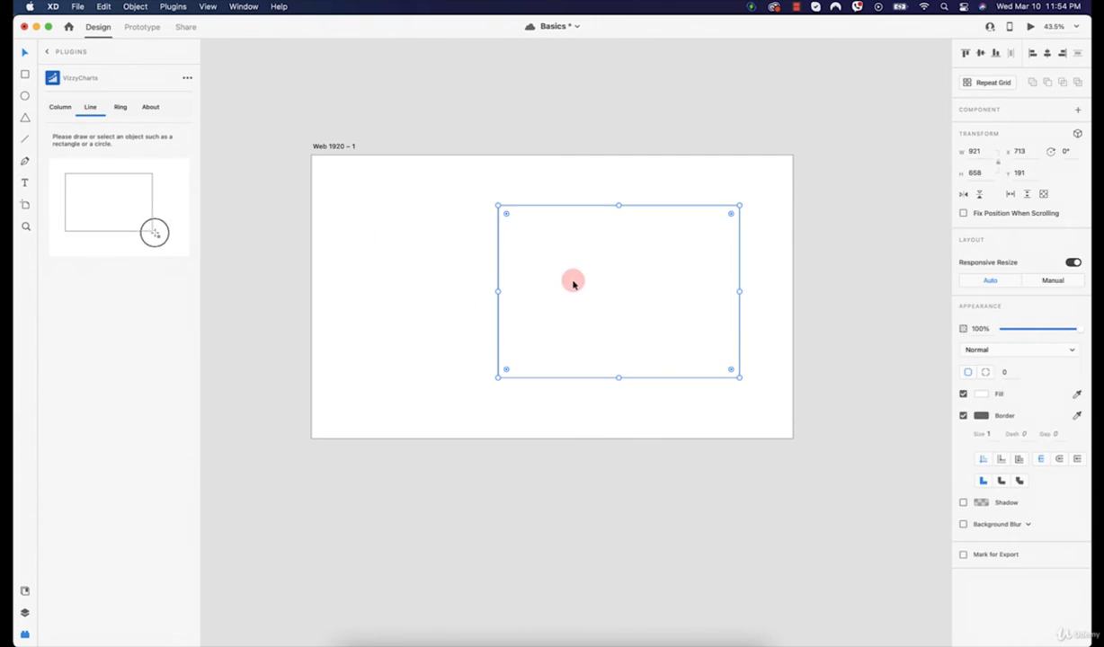
left_click(91, 303)
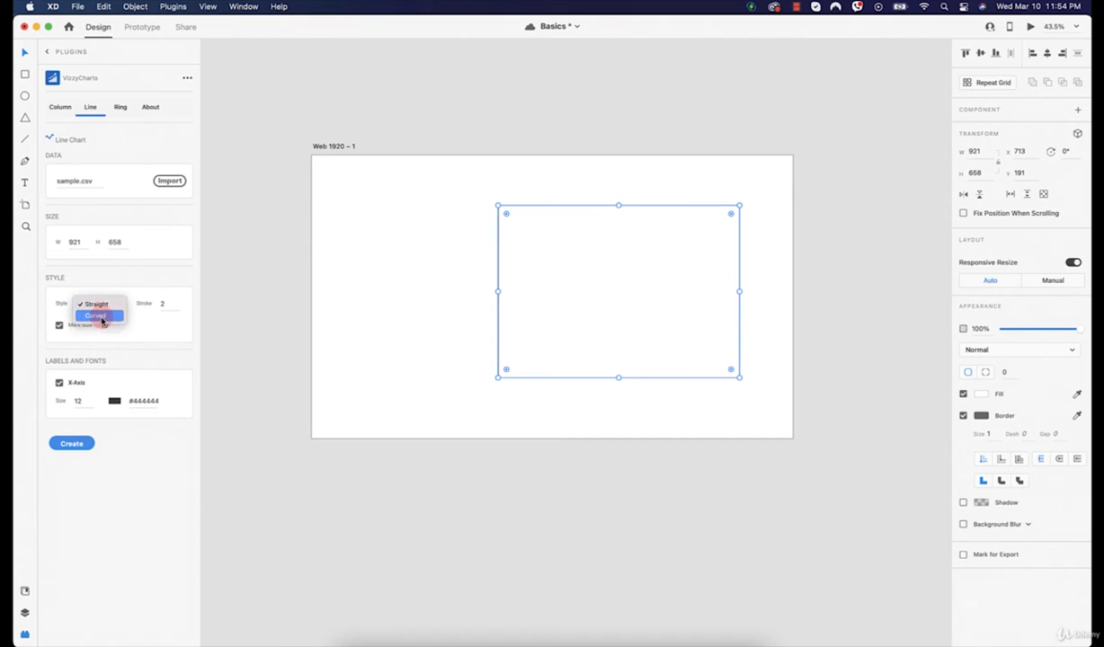
left_click(94, 316)
double_click(89, 400)
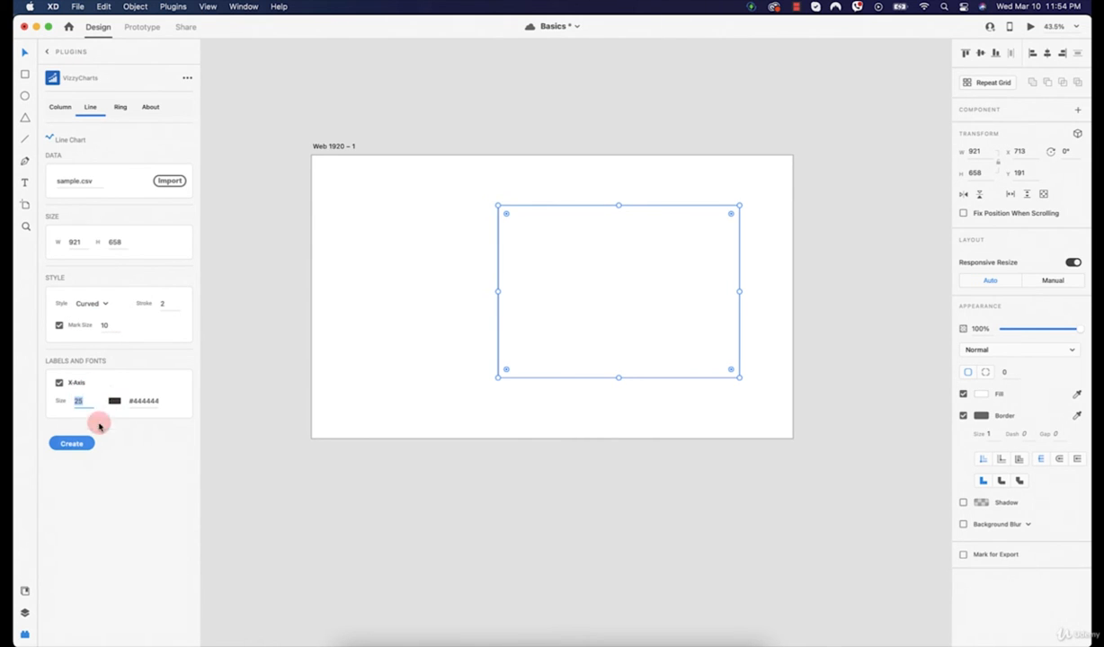
key("Up")
key("Up")
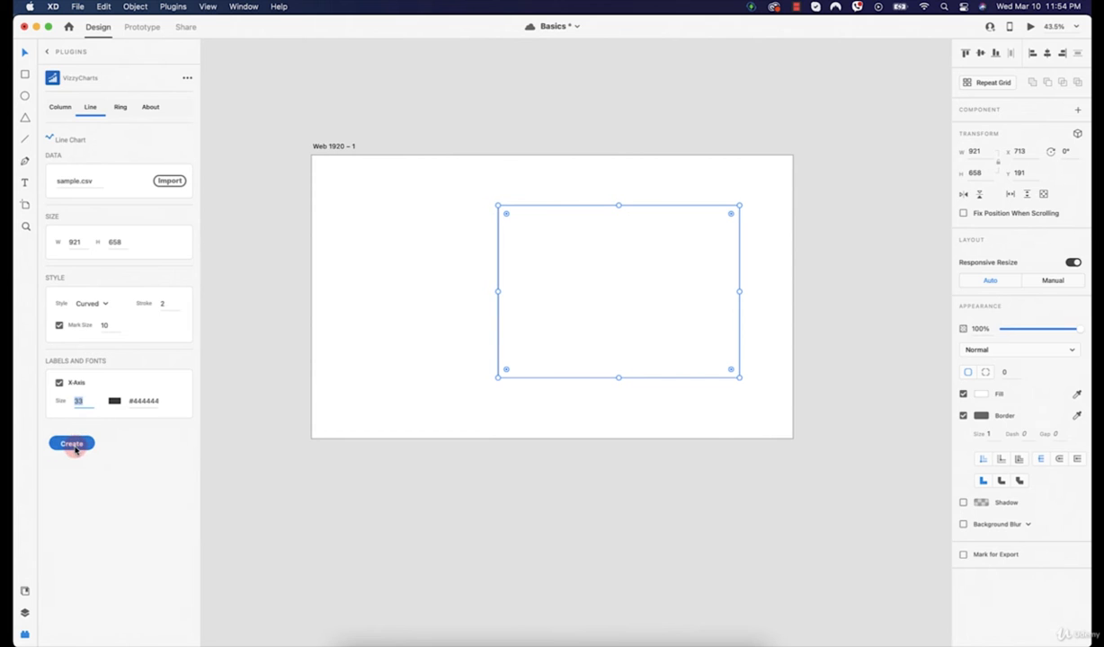
left_click(75, 447)
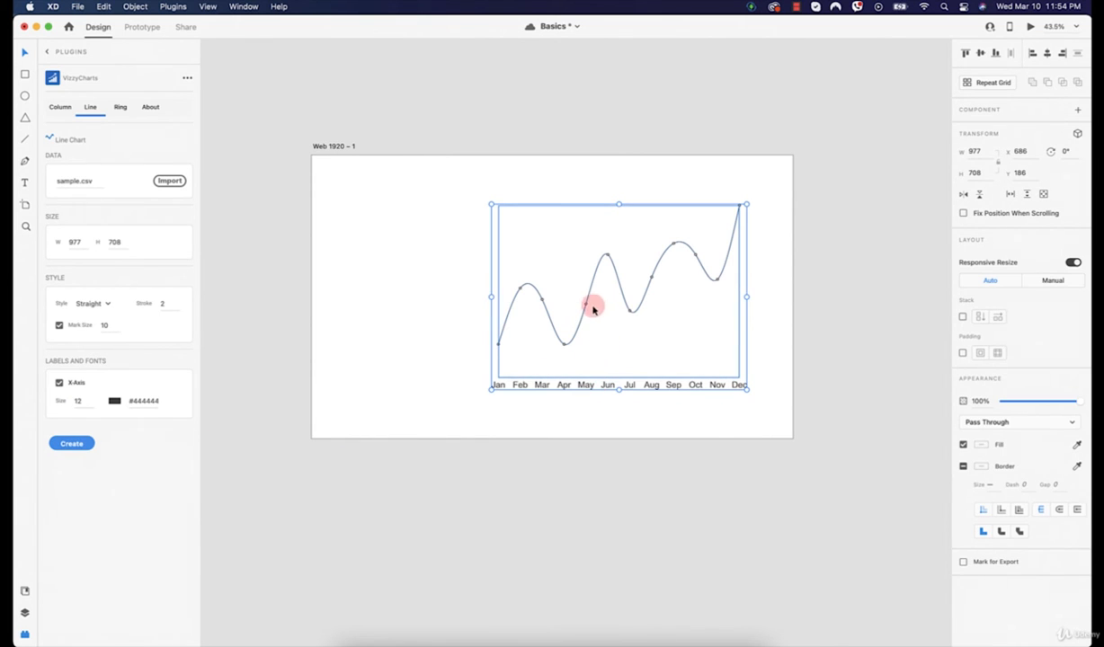
Separate the curved line chart from the rectangle, moving the chart to about X 145, Y 141 and the rectangle past the artboard's right edge
left_click_drag(589, 289, 452, 297)
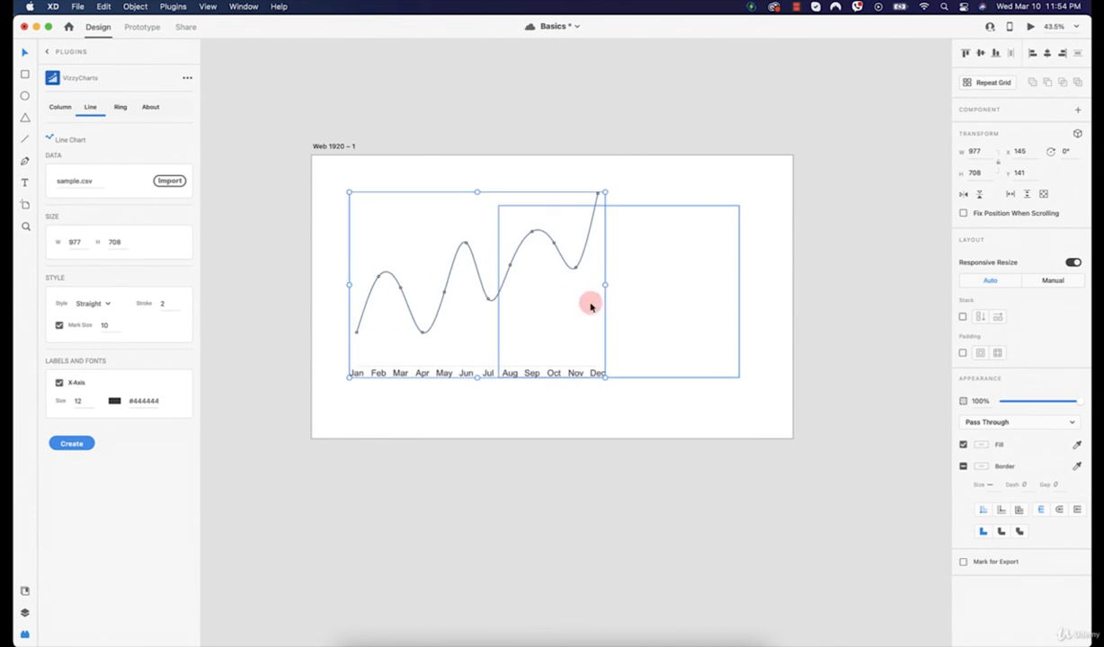
left_click(563, 287)
left_click_drag(718, 285, 873, 260)
Scale the curved line chart down proportionally to about 575 × 417
left_click(568, 254)
left_click(568, 254)
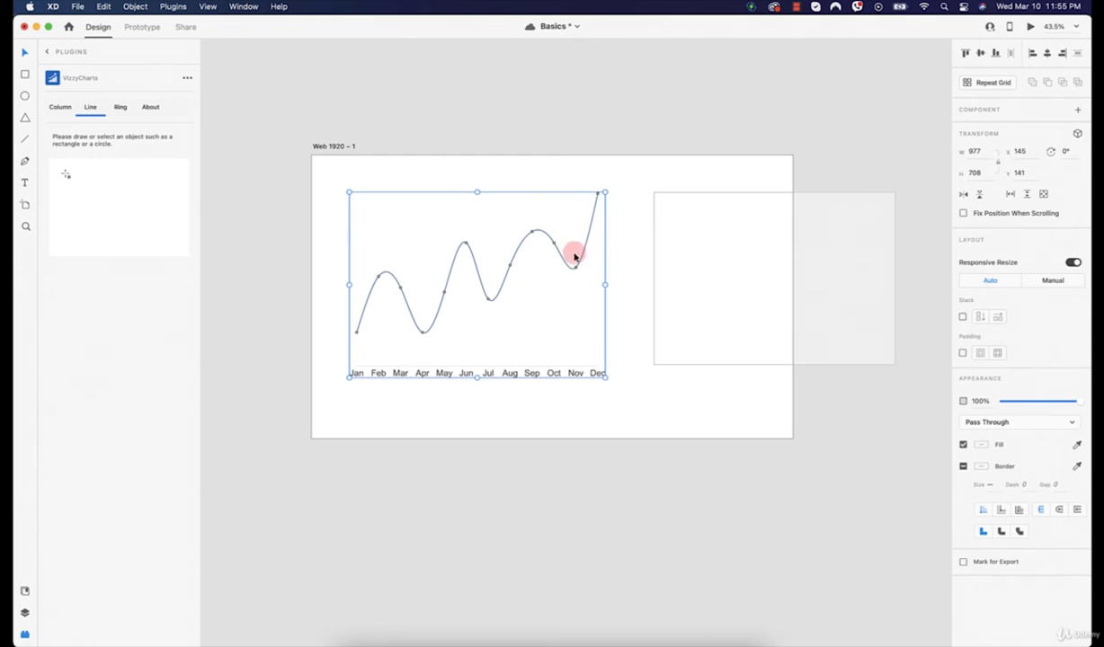
left_click_drag(604, 192, 510, 269)
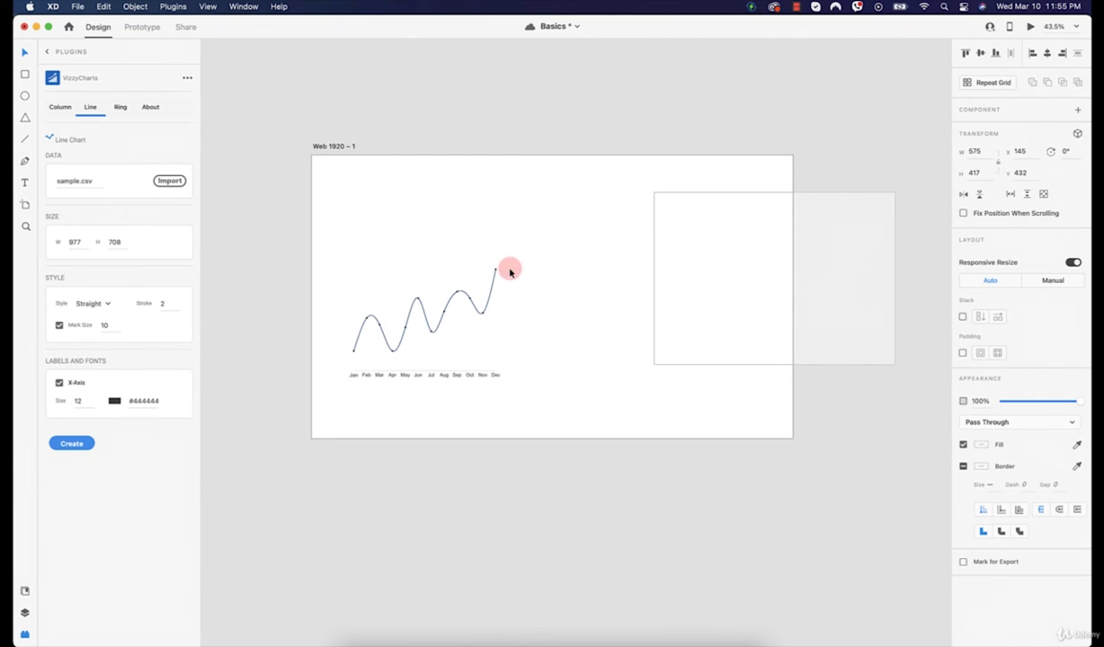
Move the rectangle around the line chart at about X 115, Y 403 and resize it to about 667 × 474
left_click(707, 274)
left_click_drag(726, 267, 418, 295)
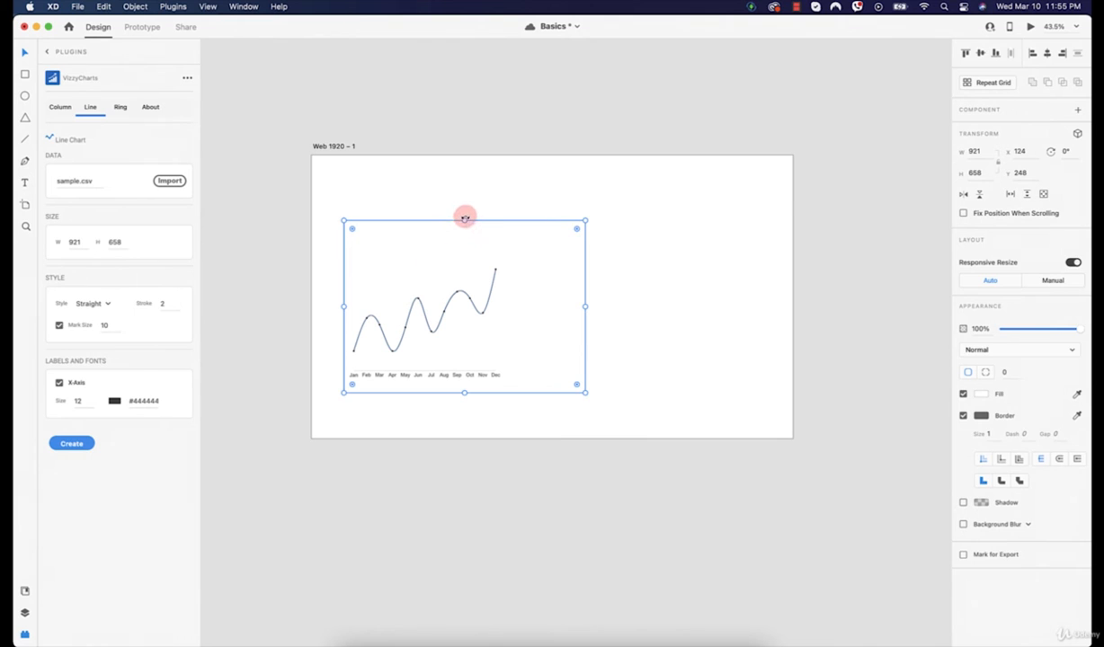
left_click_drag(464, 220, 452, 268)
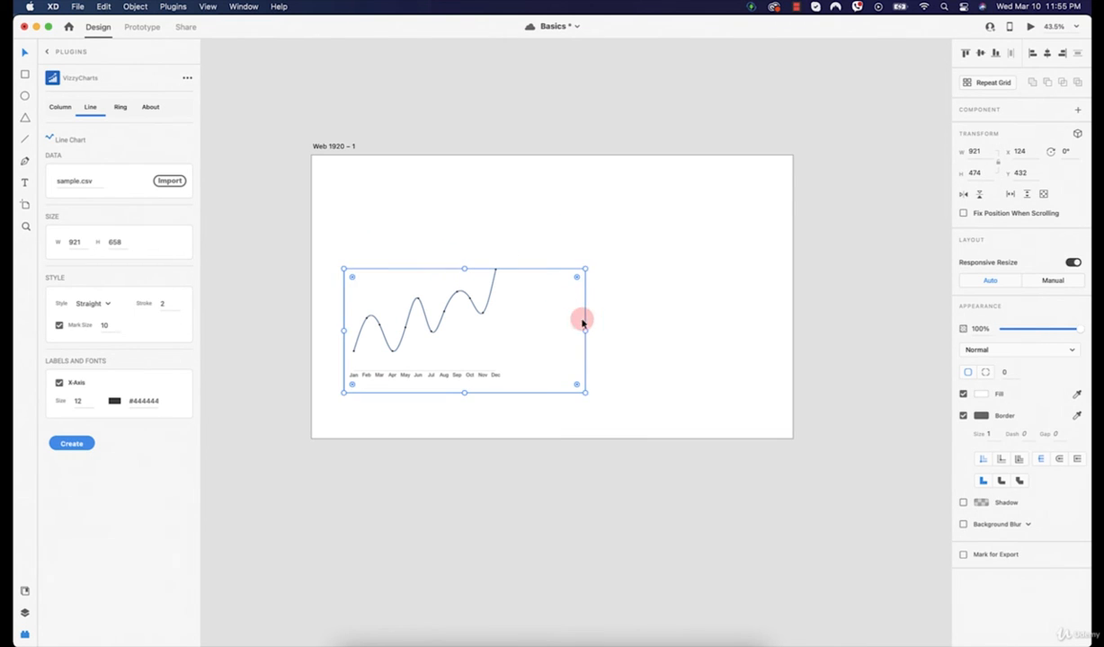
left_click_drag(586, 333, 517, 330)
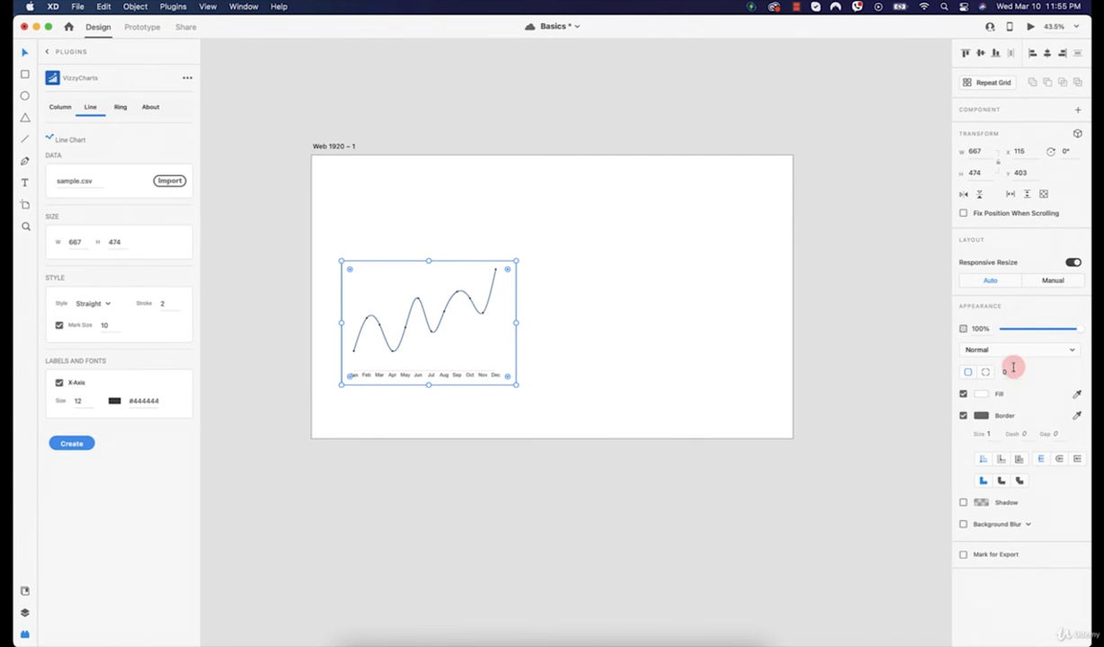
Fill the rectangle surrounding the line chart with the violet-blue color from the document assets
left_click(981, 394)
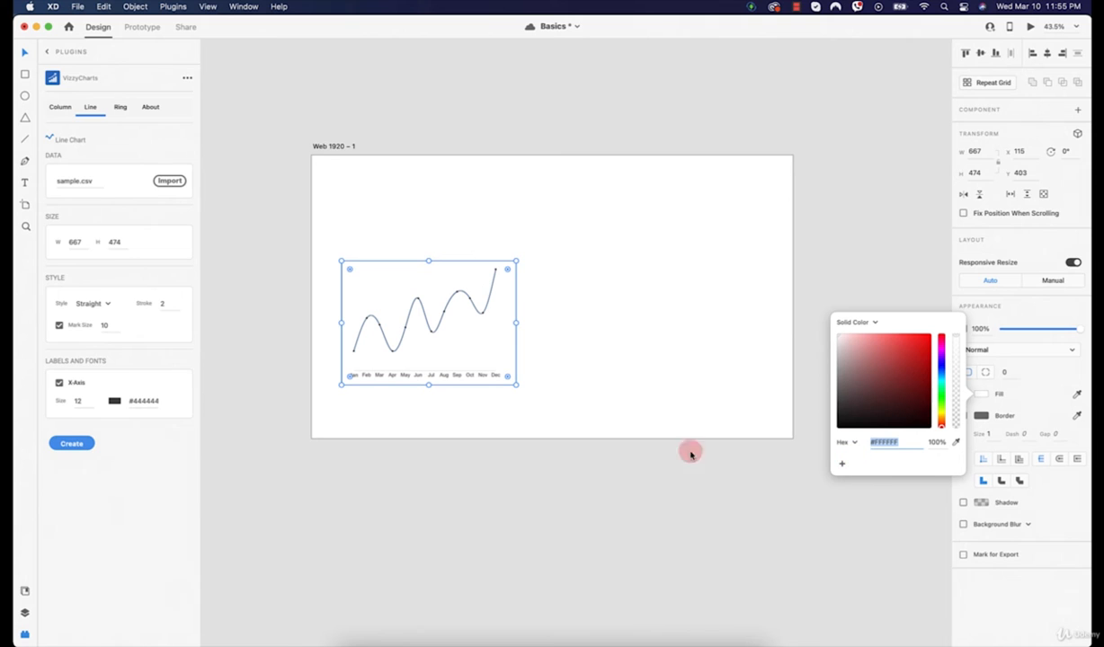
left_click(25, 593)
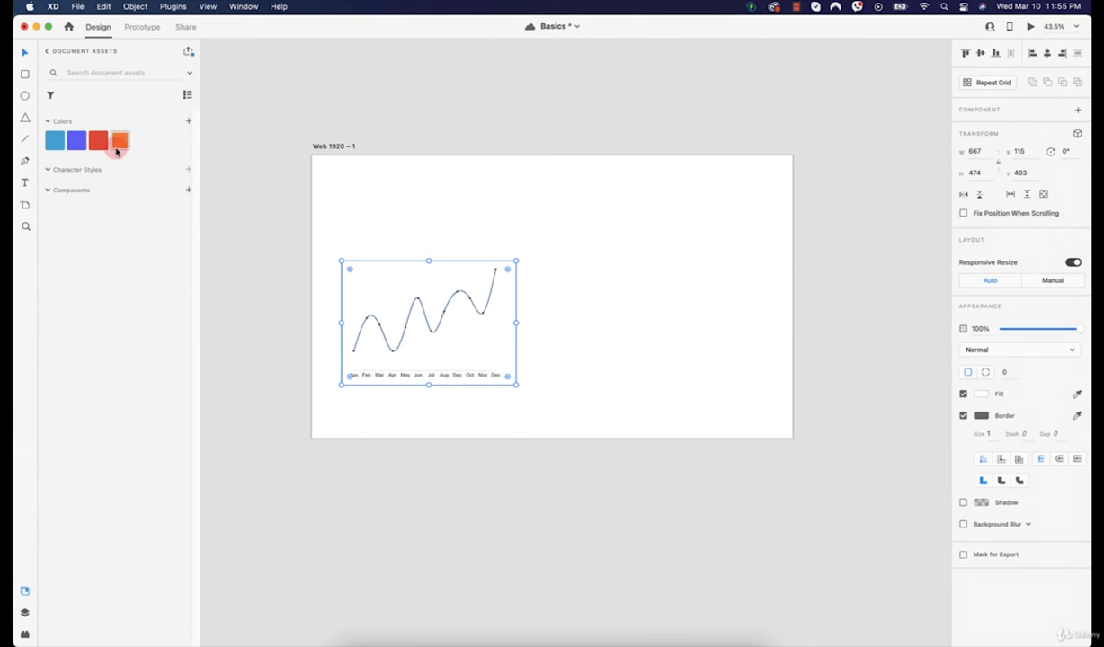
left_click(78, 140)
left_click(641, 305)
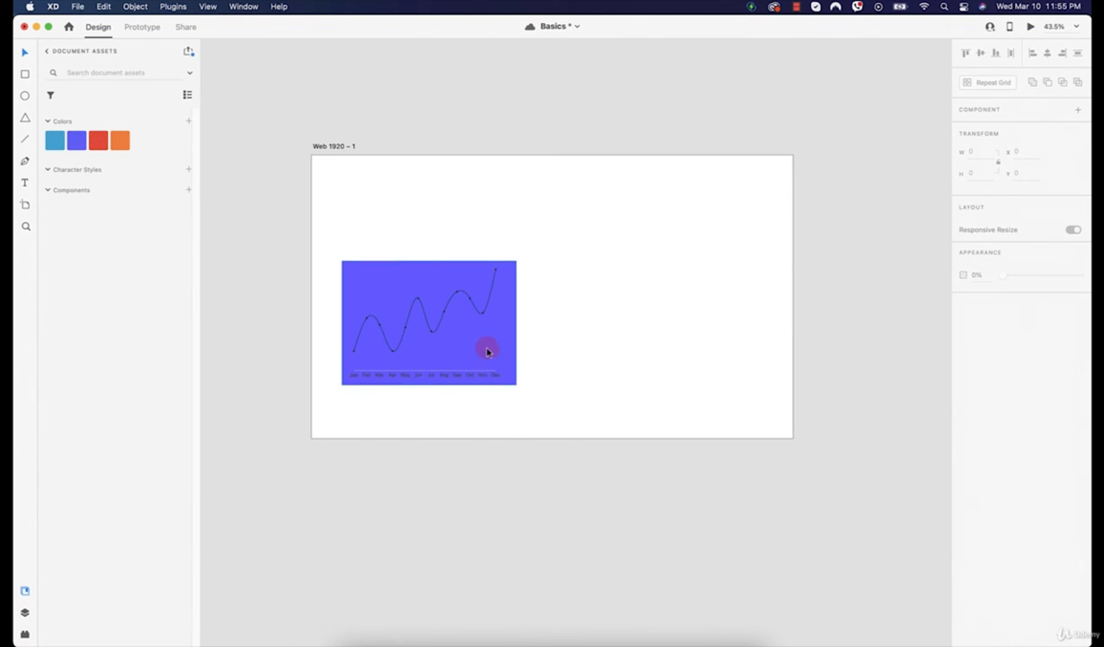
Change the border color of the chart's curved line to white
scroll(488, 350, "up", 5)
scroll(402, 266, "down", 3)
left_click(419, 271)
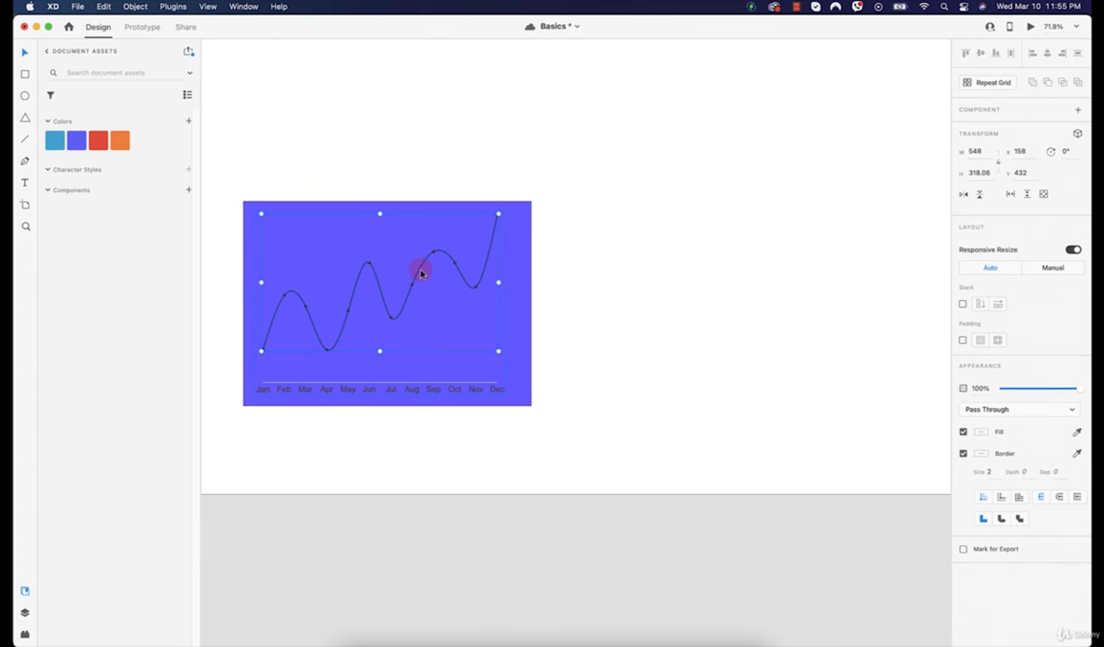
double_click(421, 273)
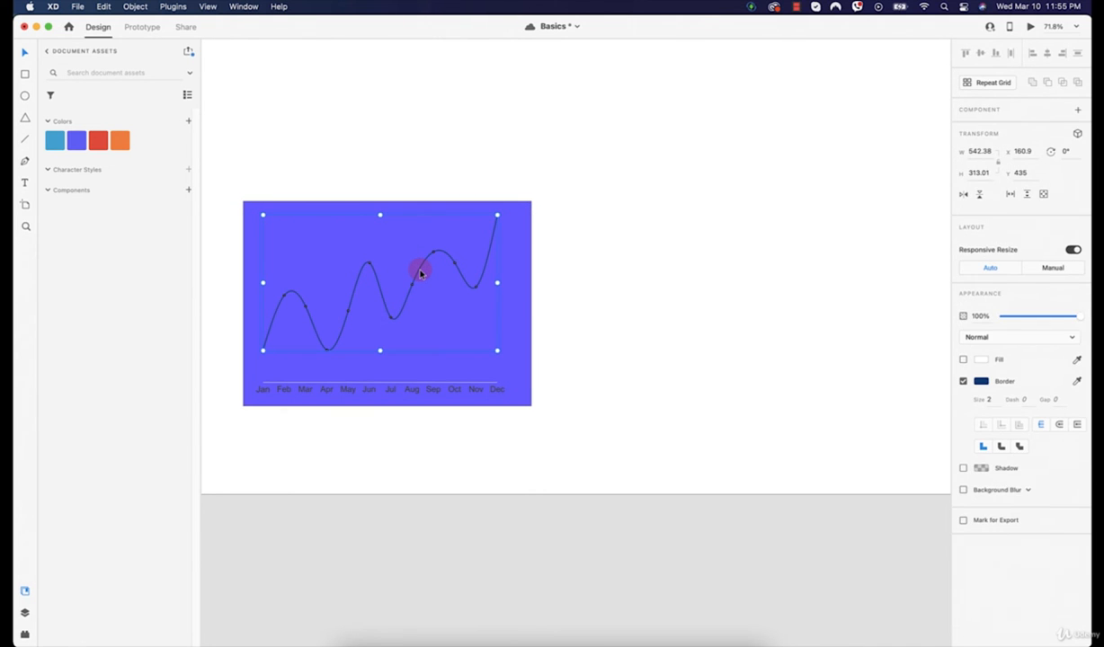
left_click(981, 382)
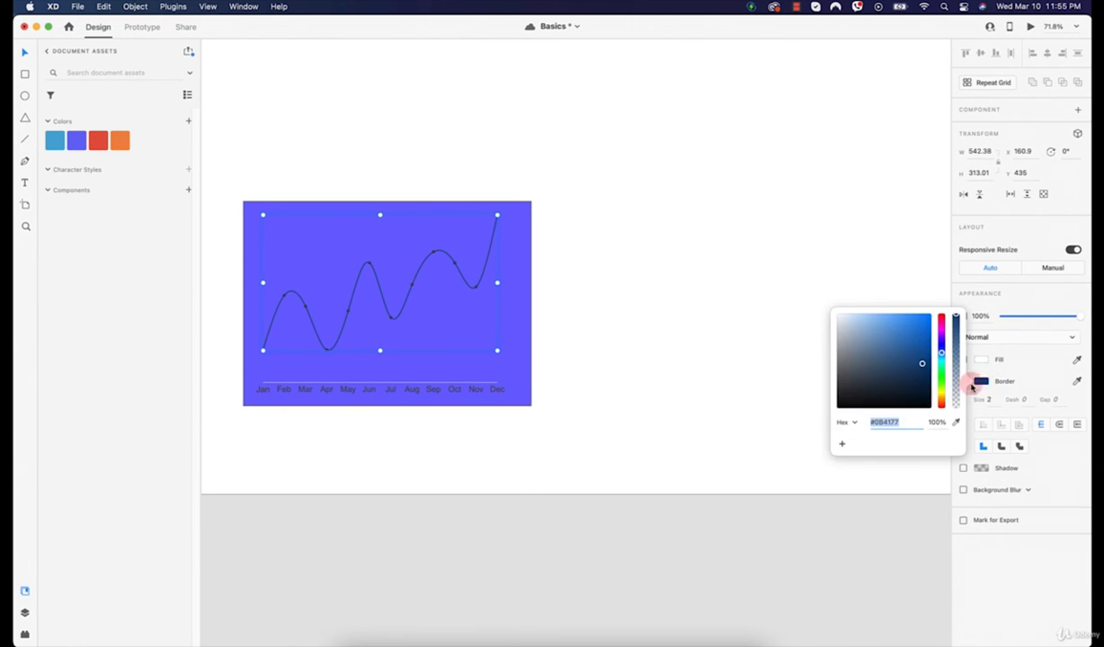
left_click_drag(899, 367, 814, 318)
left_click(752, 294)
Change the fill of the chart's month labels to white
left_click(415, 397)
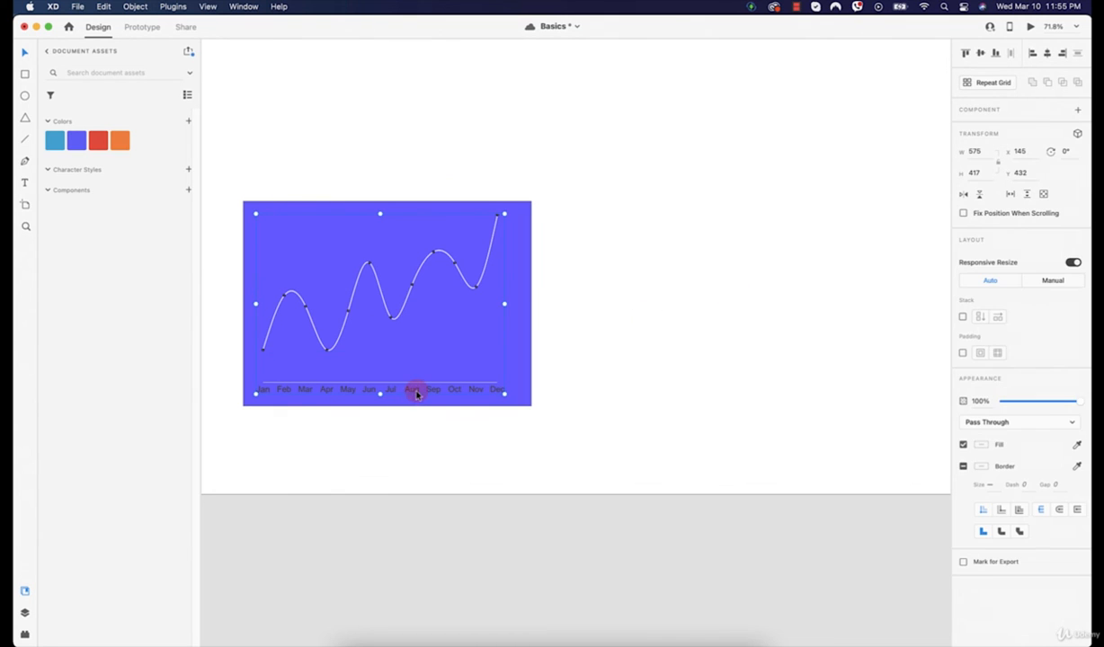
double_click(461, 392)
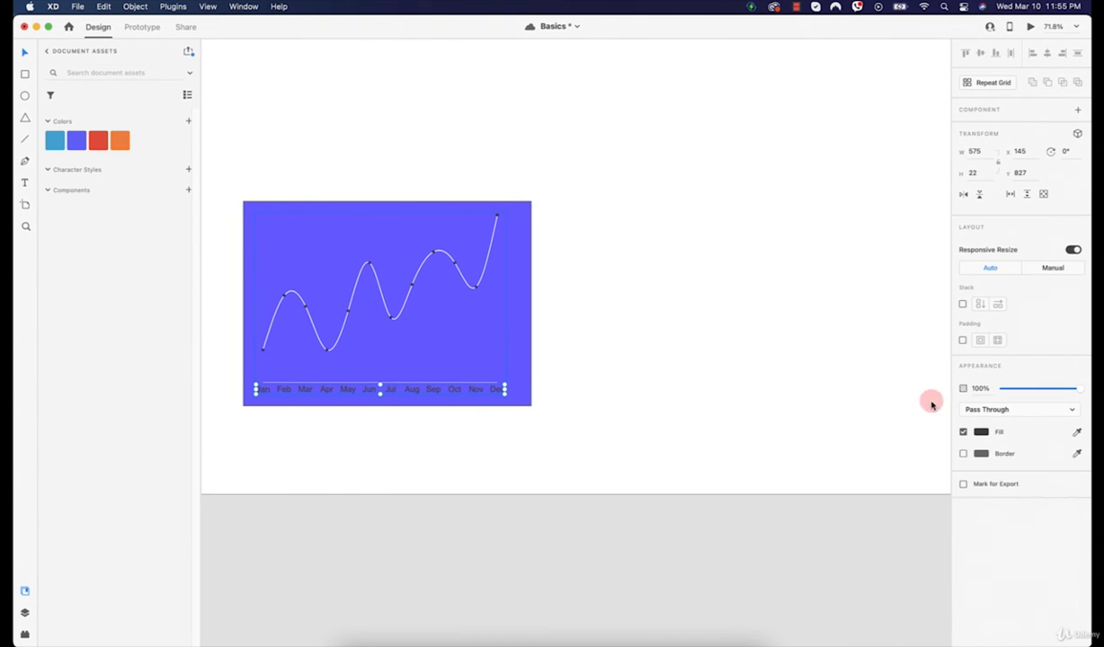
left_click(982, 433)
left_click_drag(863, 395, 815, 382)
left_click(615, 306)
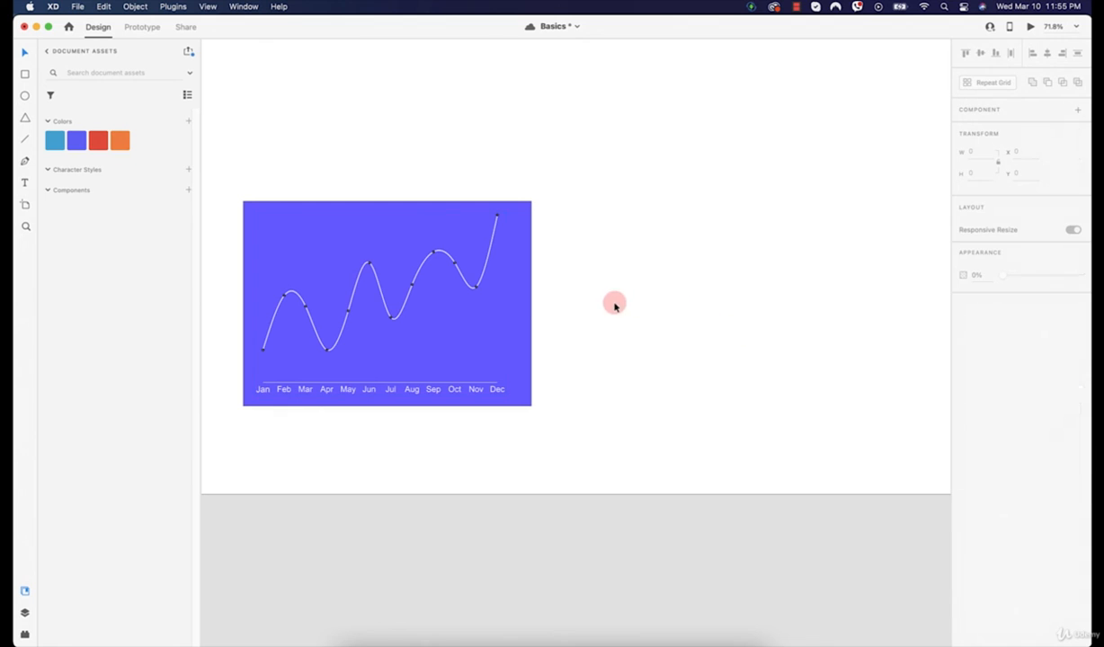
Slightly reduce the violet-blue rectangle's height and reposition it at about X 111, Y 423
left_click(449, 372)
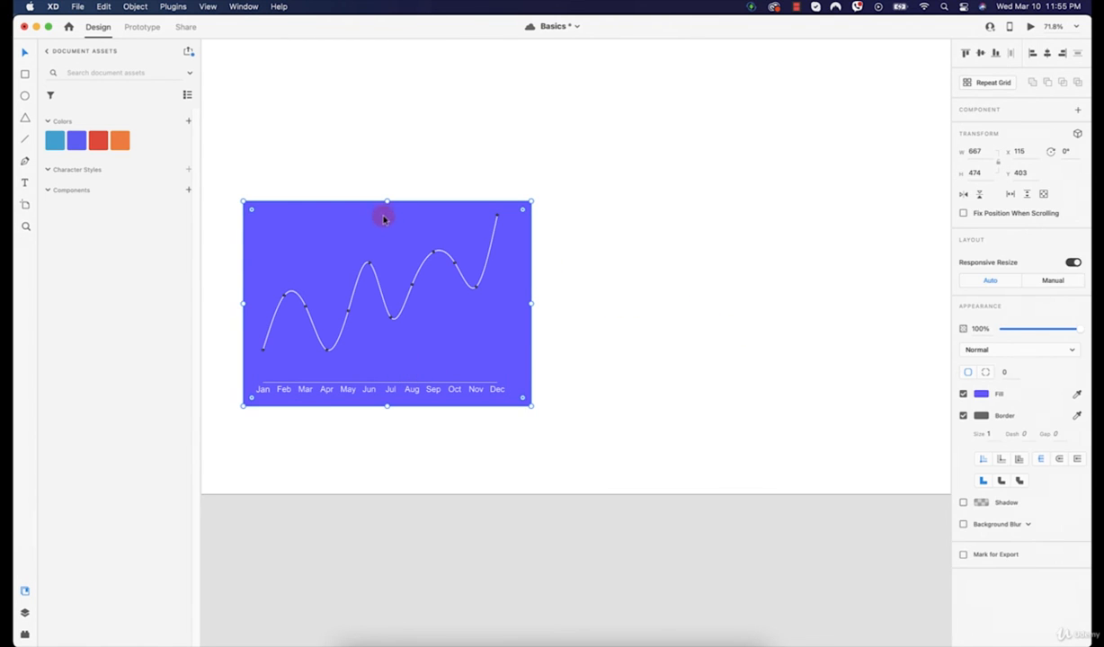
left_click_drag(386, 199, 387, 233)
left_click_drag(387, 391, 389, 414)
left_click_drag(425, 345, 421, 338)
left_click(641, 333)
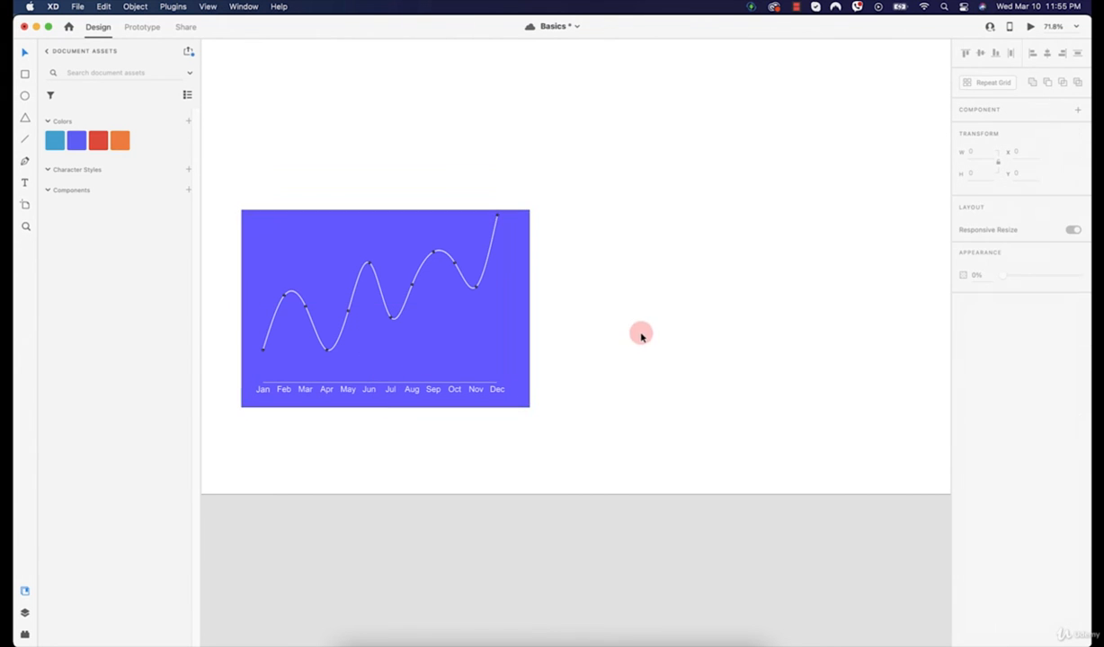
Change the border color of the chart's curved line to red
left_click(376, 284)
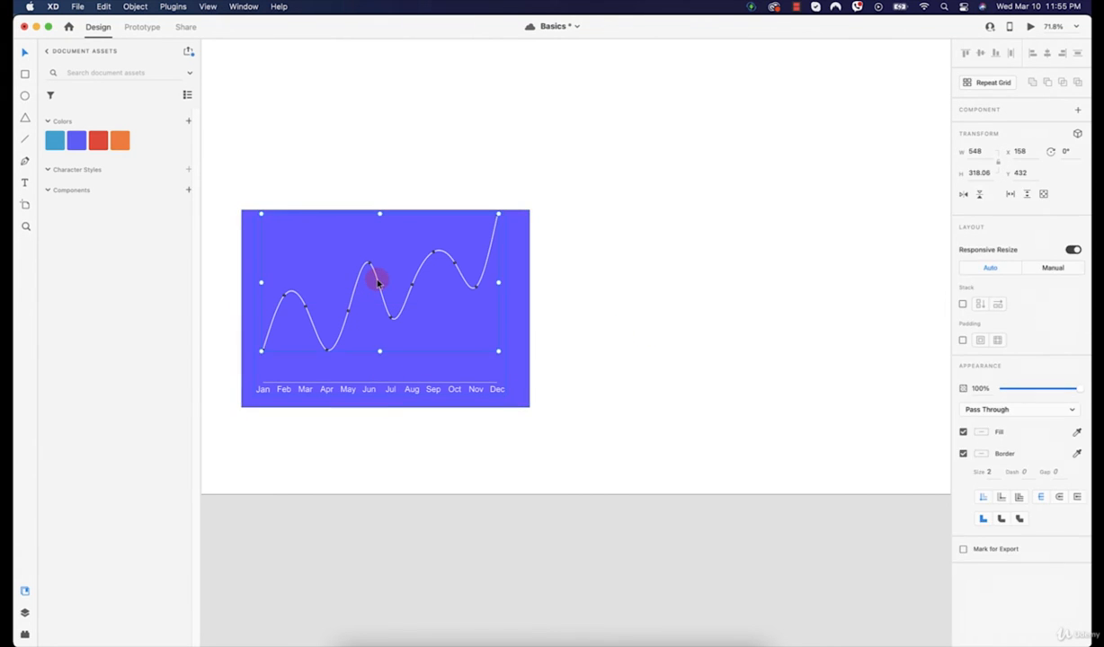
double_click(379, 284)
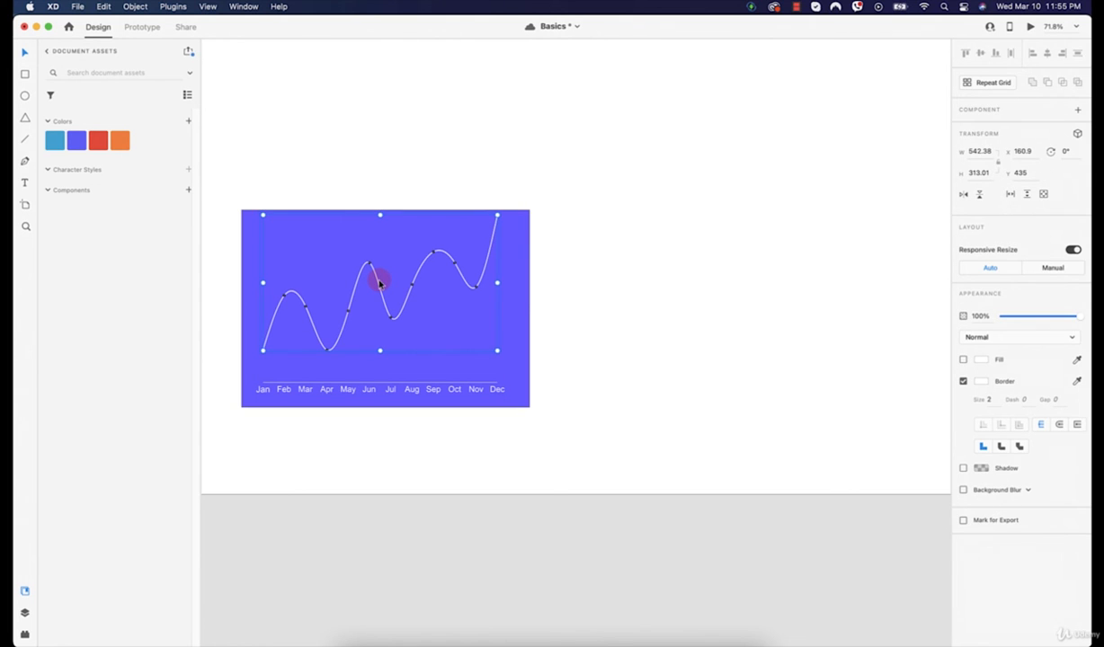
double_click(378, 284)
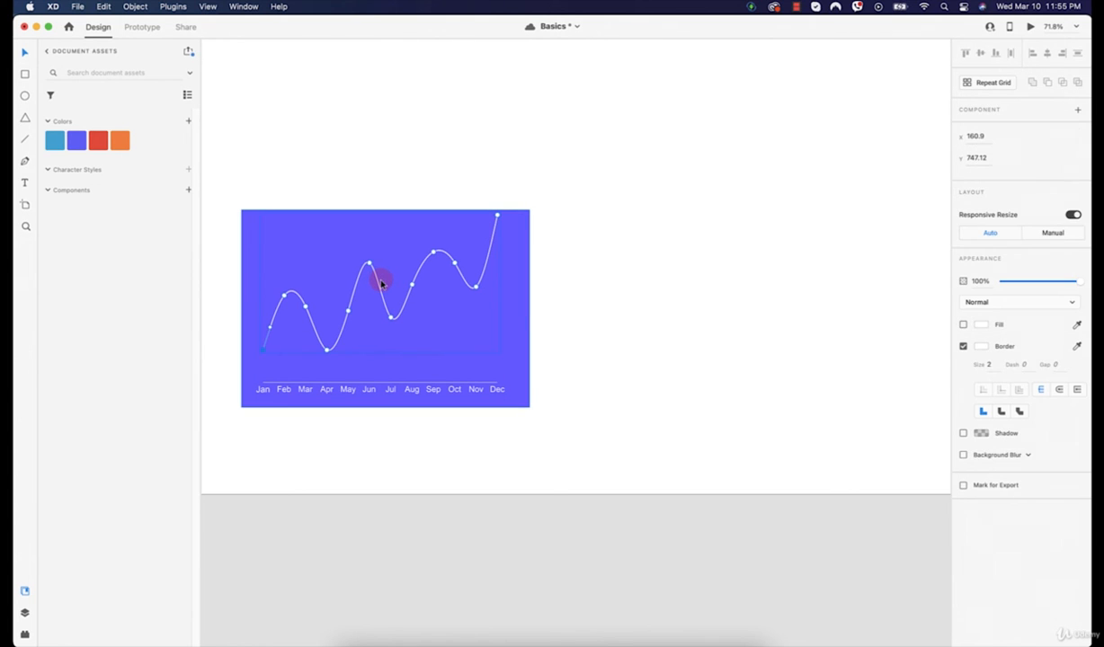
Delete the line chart together with its violet-blue rectangle, clearing the artboard
left_click_drag(614, 226, 241, 409)
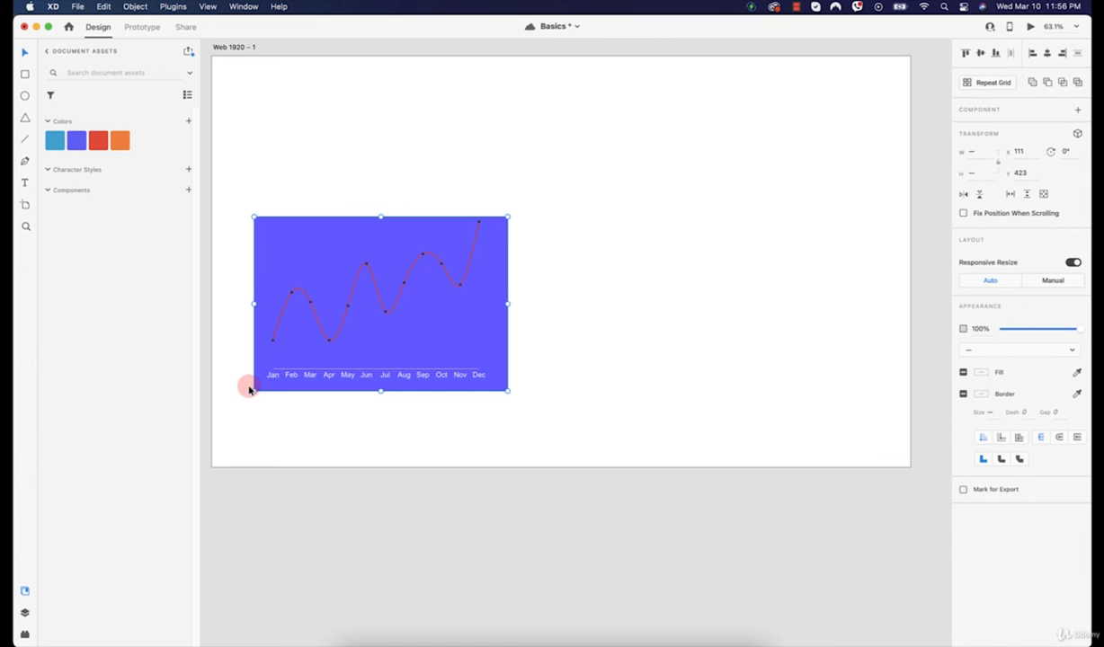
key("Delete")
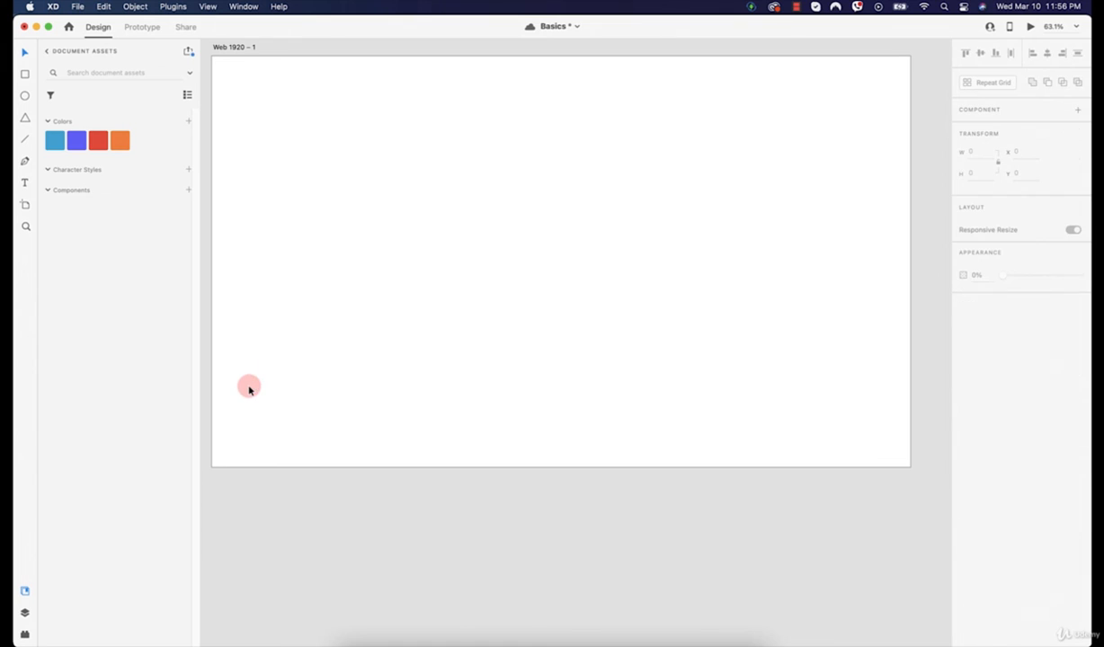
Open the unDraw plugin and browse through its illustration gallery
left_click(51, 53)
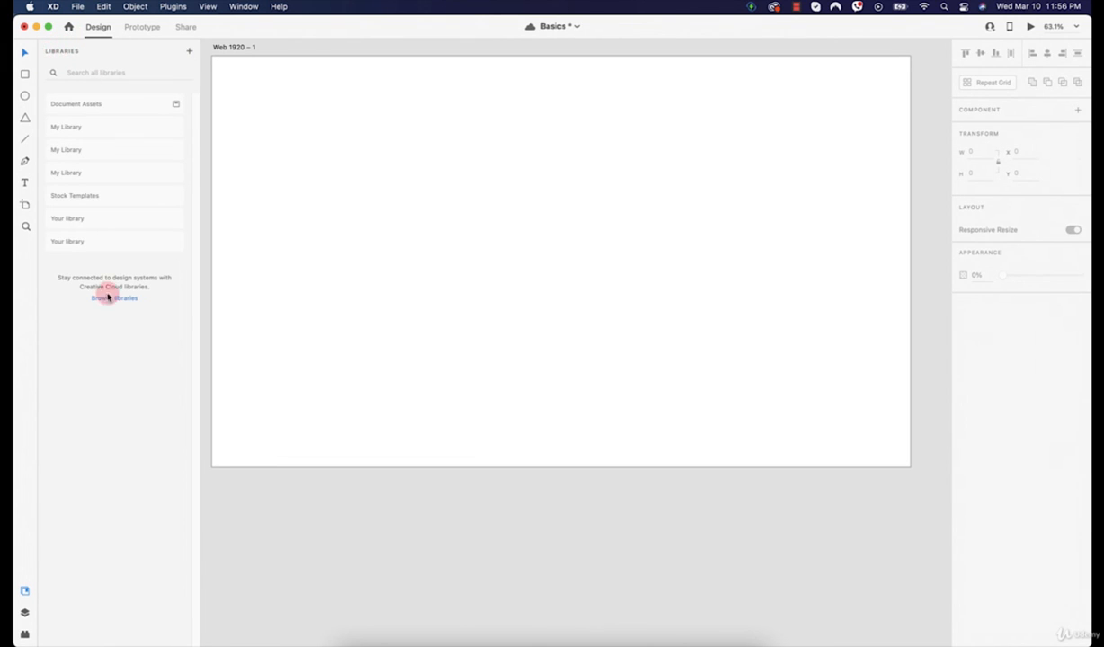
left_click(30, 629)
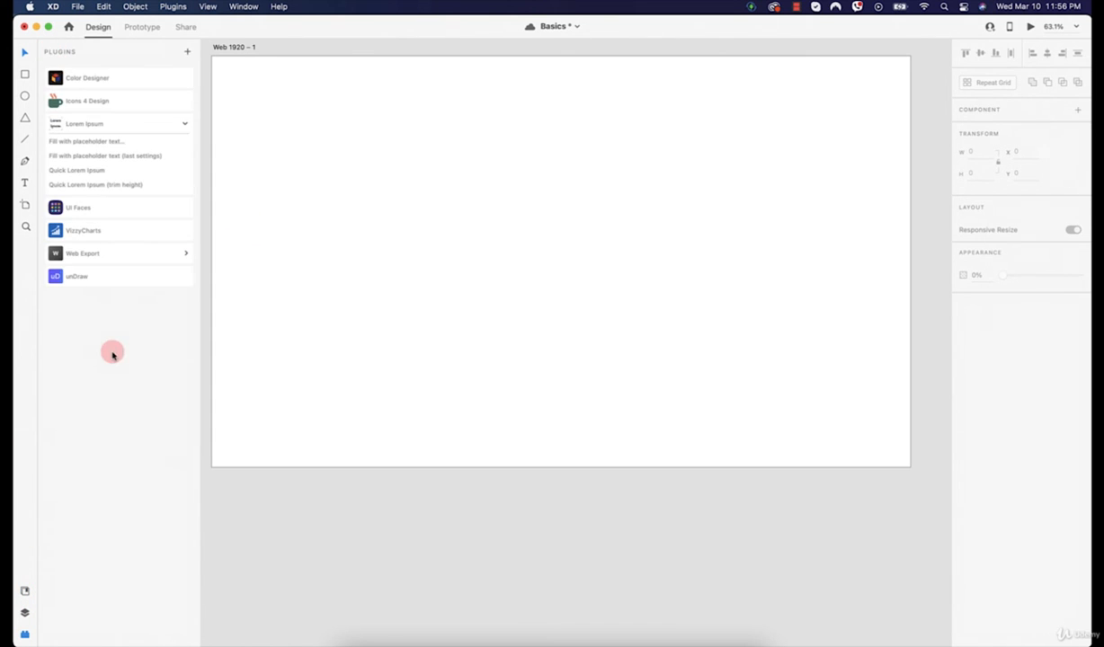
left_click(80, 280)
scroll(528, 346, "down", 5)
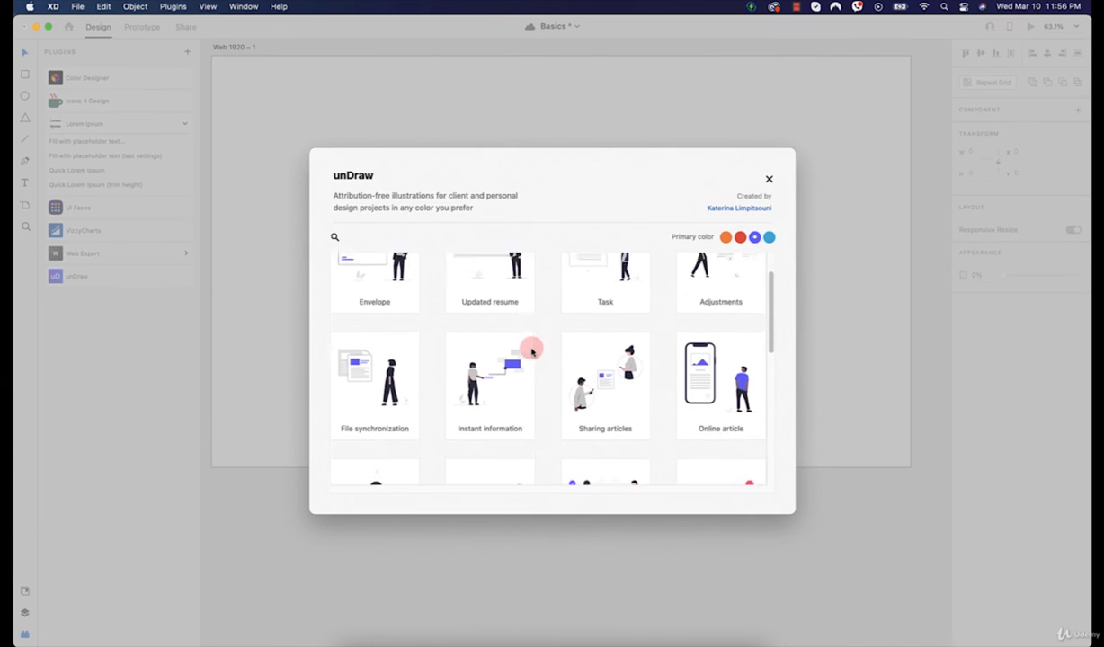
scroll(531, 349, "down", 10)
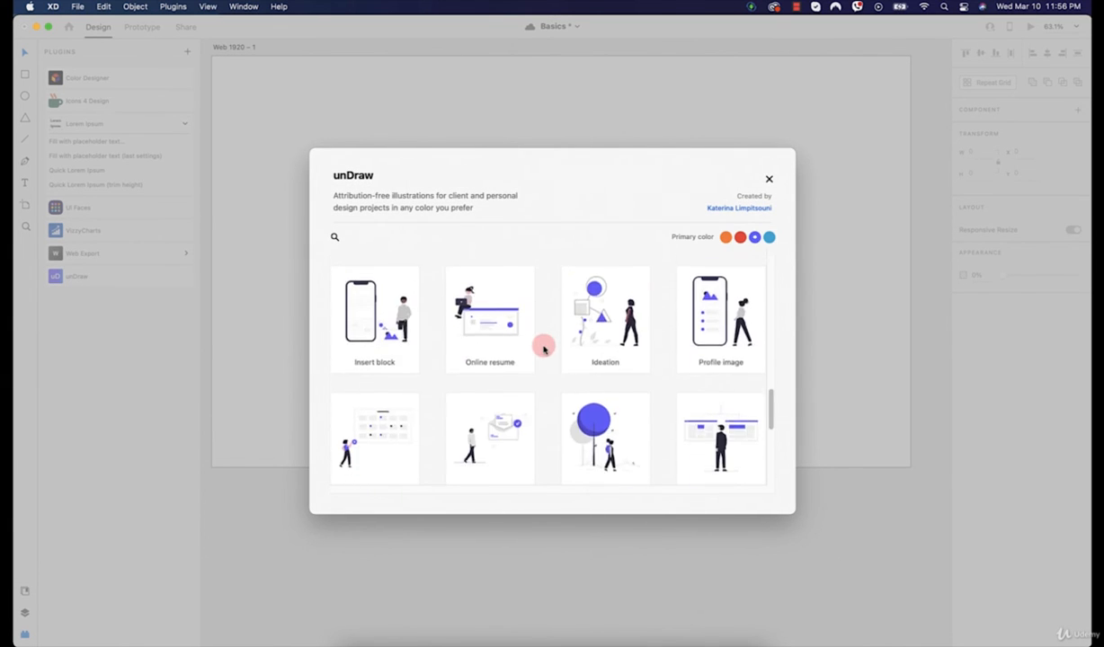
scroll(543, 343, "down", 10)
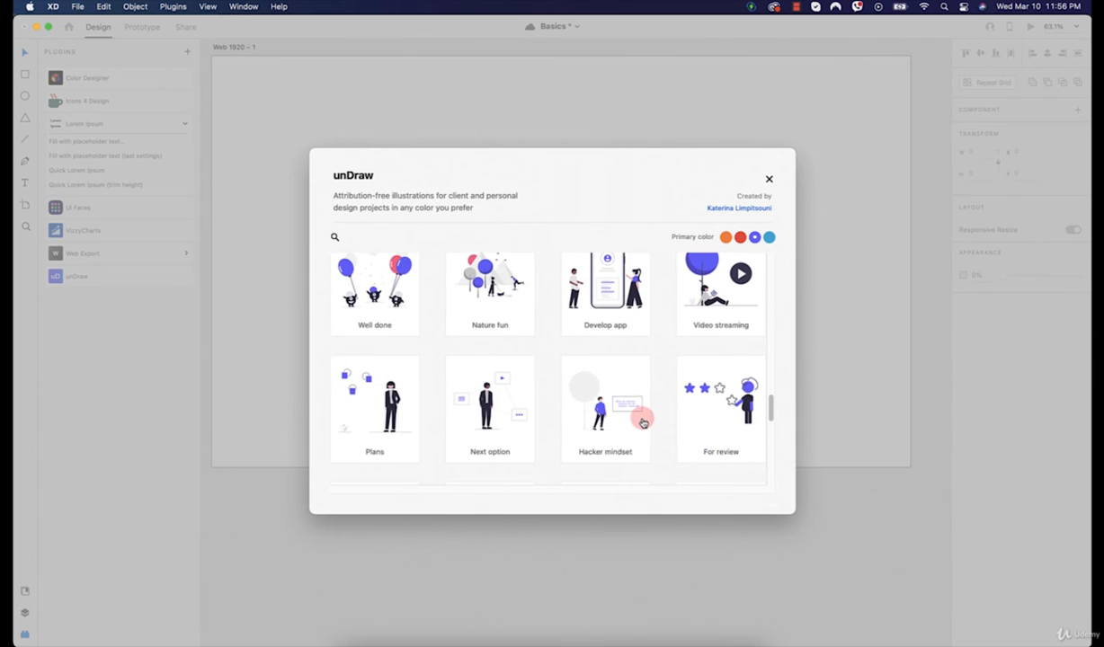
scroll(629, 414, "down", 10)
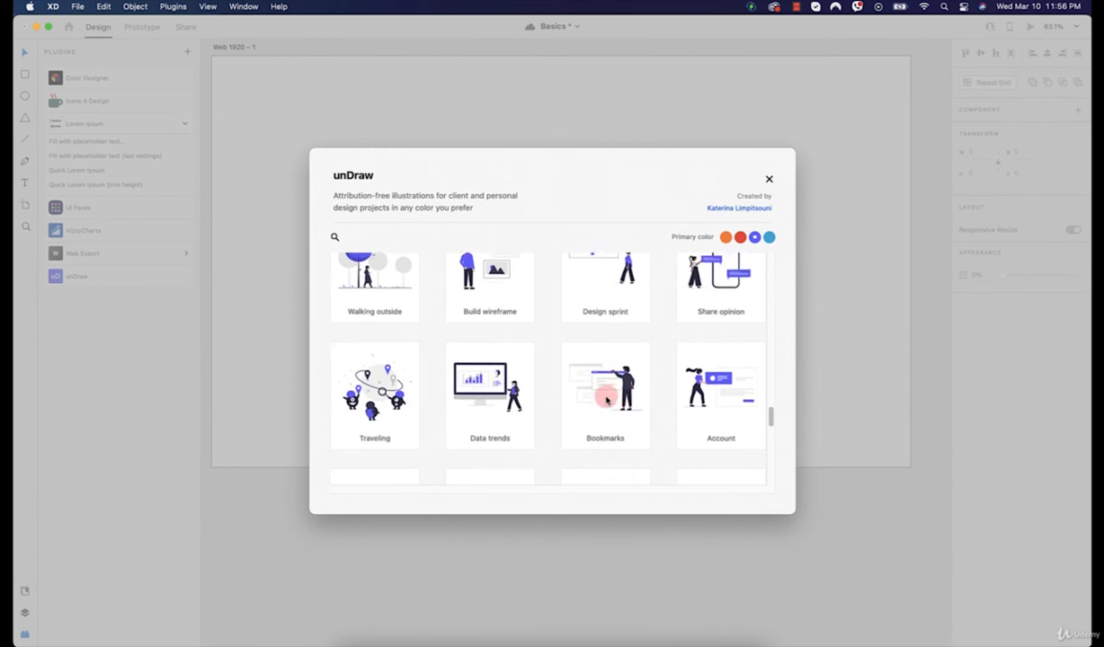
scroll(610, 394, "down", 10)
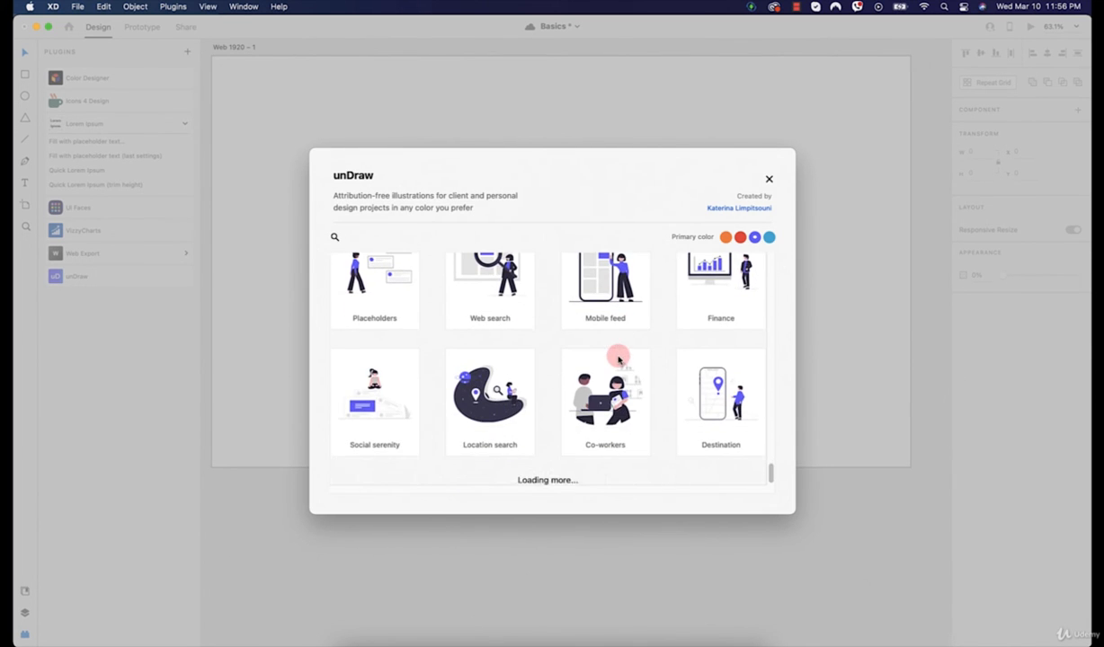
Search unDraw for "wallet", then paste the Wallet illustration onto the Web 1920 artboard and position it
left_click(326, 238)
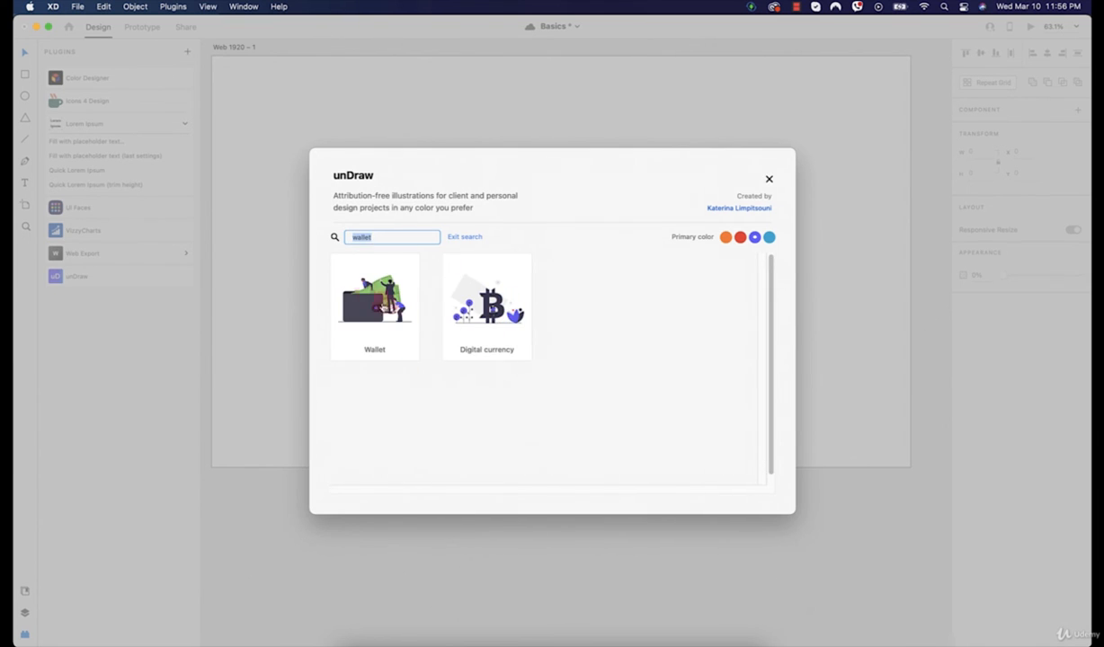
left_click(376, 311)
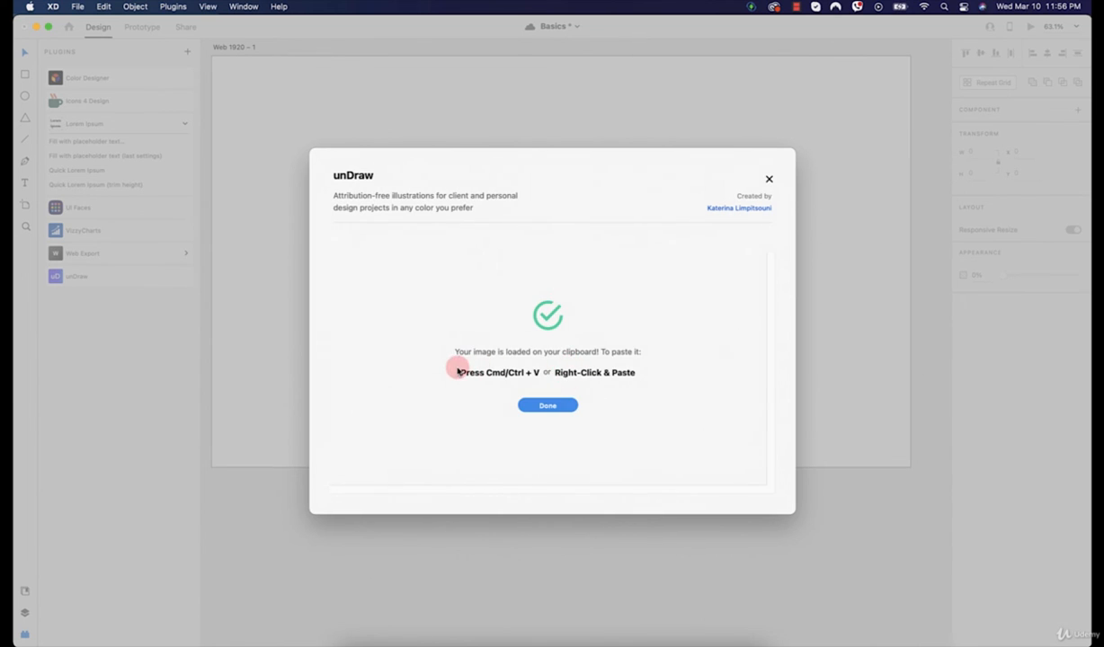
left_click(544, 402)
left_click(520, 288)
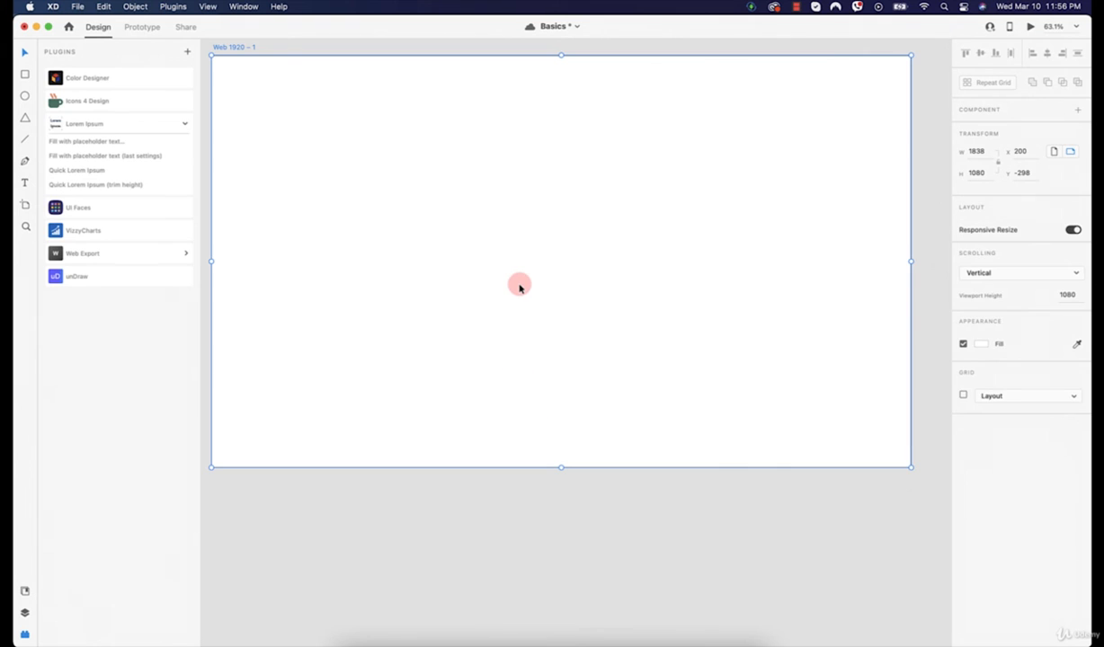
key("super+v")
left_click_drag(517, 306, 456, 284)
Change the fill of the round clasp on the wallet to the saved red, #F44336
double_click(535, 242)
left_click(488, 261)
left_click(525, 289)
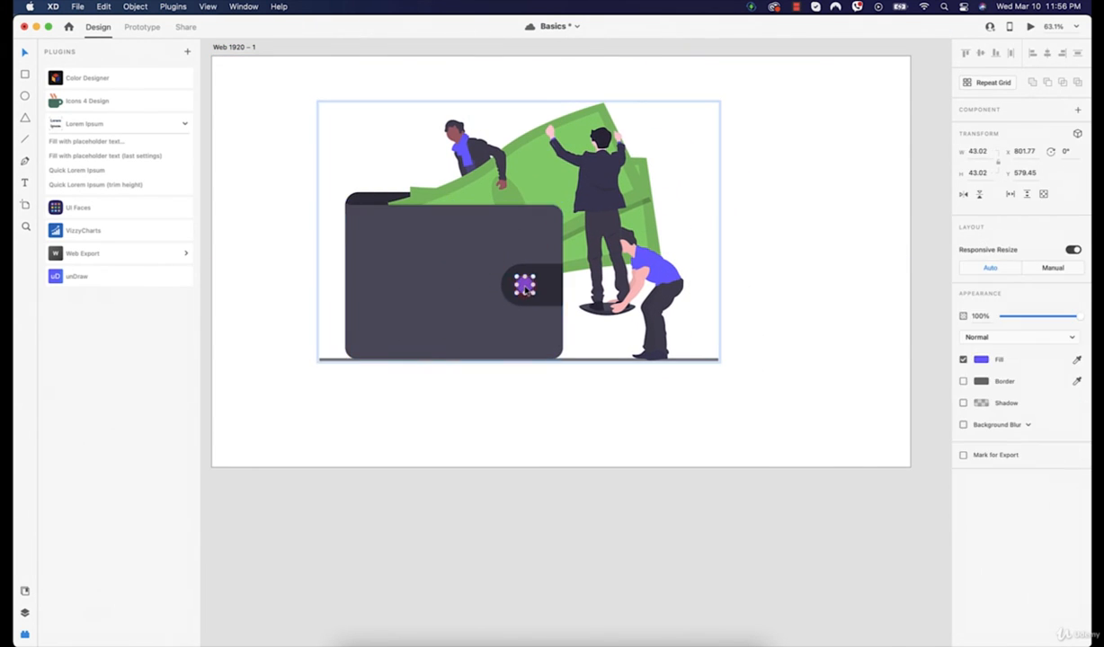
left_click(979, 359)
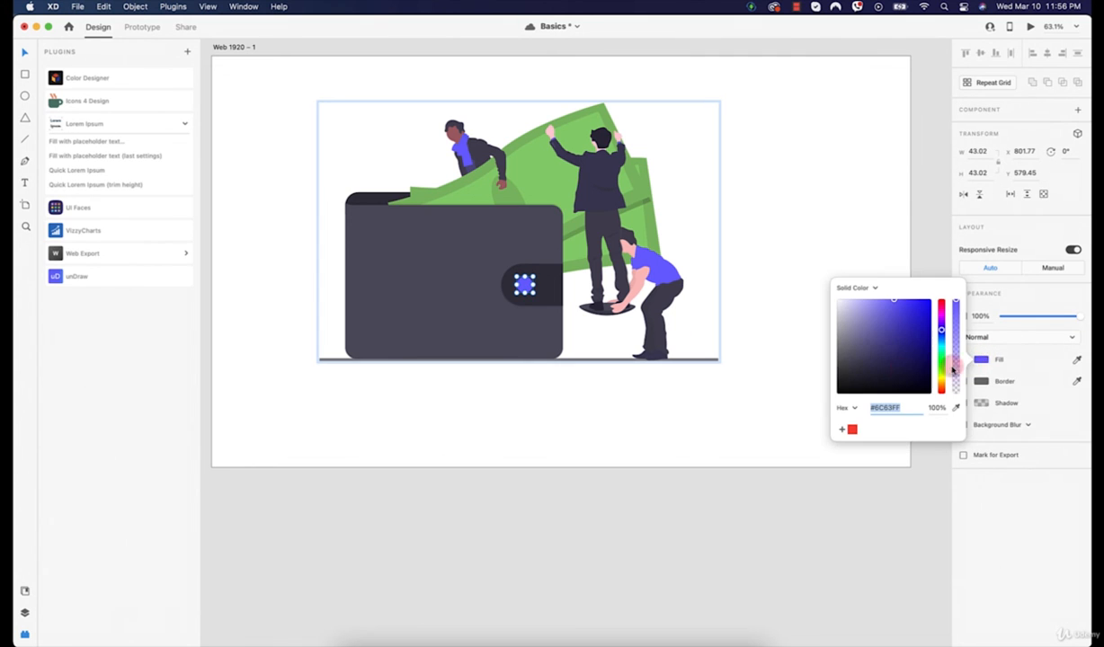
left_click_drag(875, 312, 949, 296)
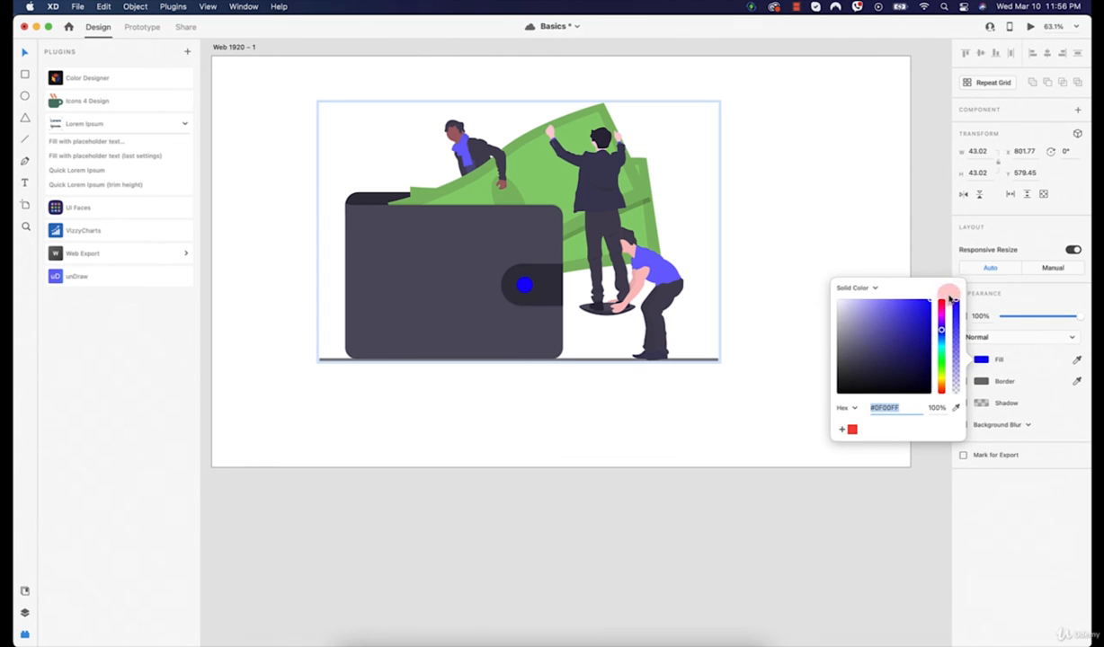
left_click(852, 429)
left_click(845, 254)
Change the fill of the bending man's shirt body to the saved red swatch
left_click(675, 283)
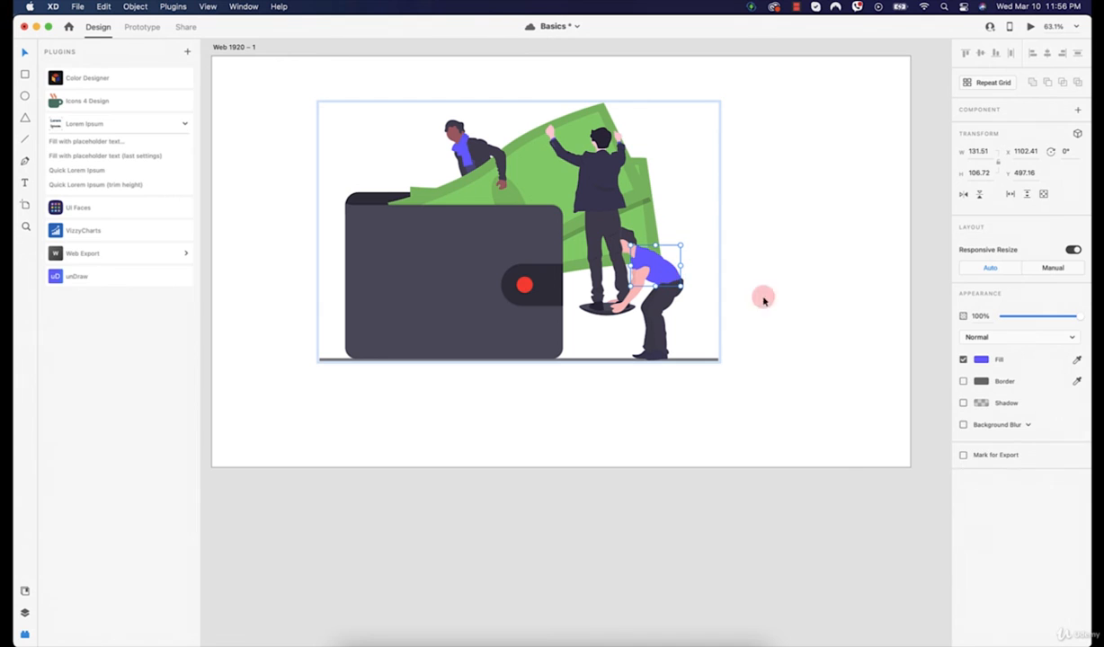
left_click(980, 359)
left_click(852, 428)
left_click(804, 251)
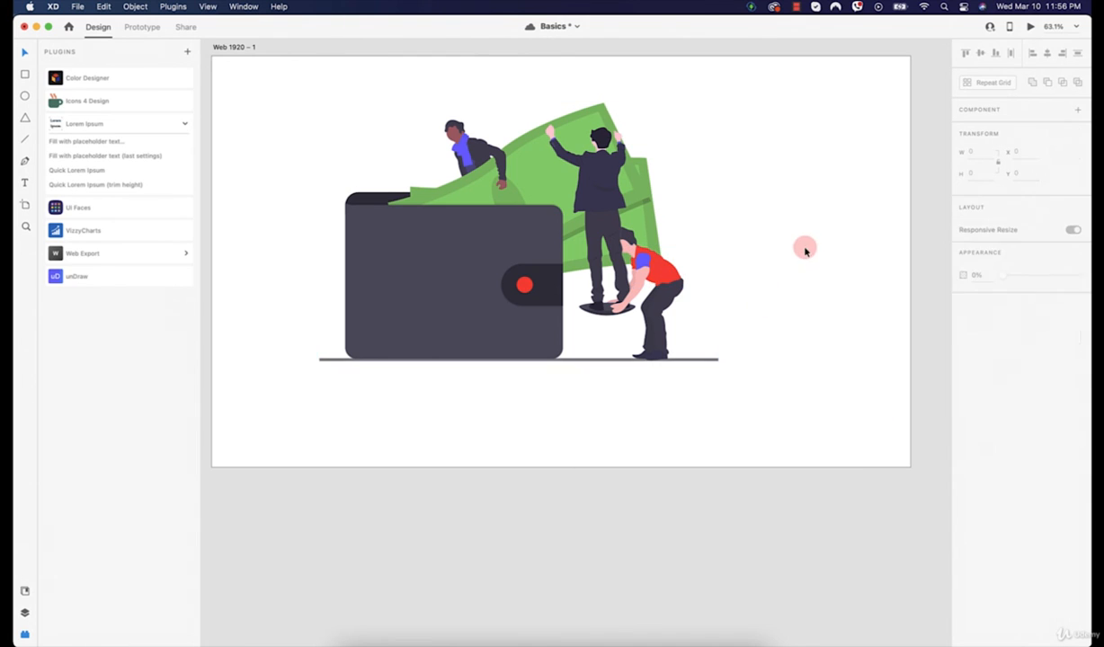
Change the fill of the bending man's shirt sleeve to the same saved red
left_click(648, 267)
double_click(647, 267)
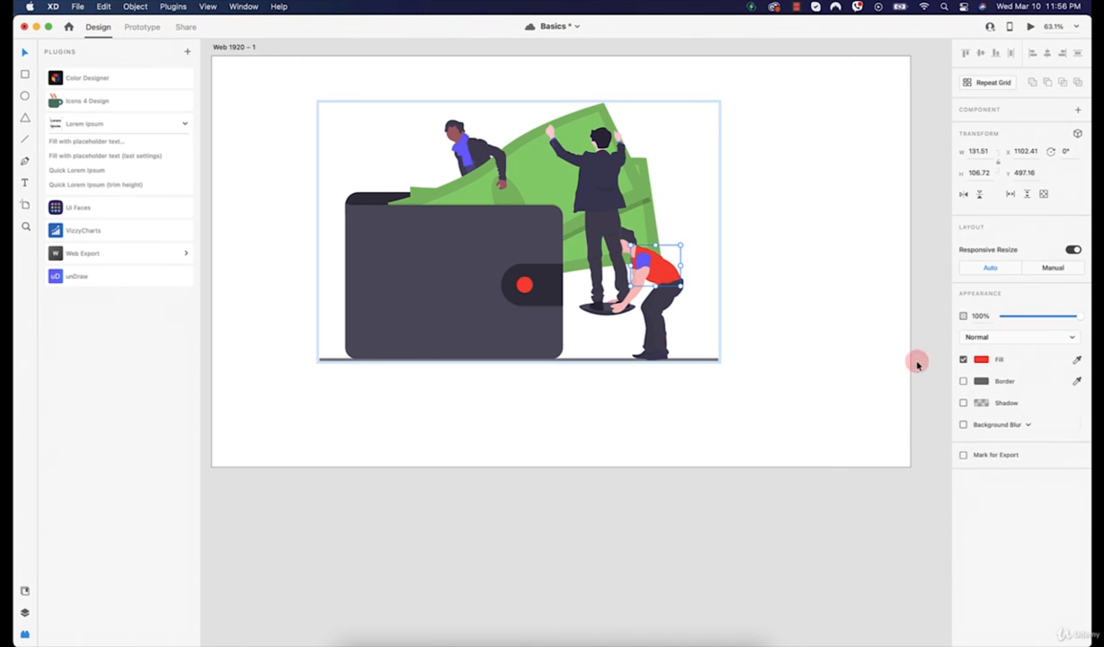
left_click(640, 261)
left_click(976, 363)
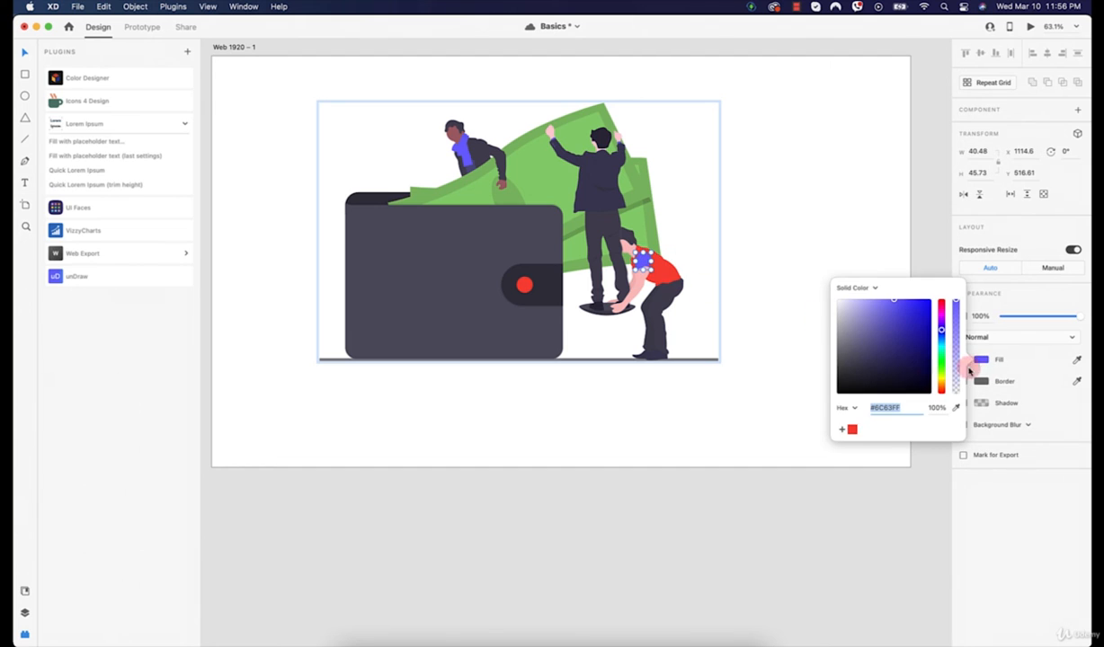
left_click(852, 429)
left_click(804, 249)
left_click(862, 252)
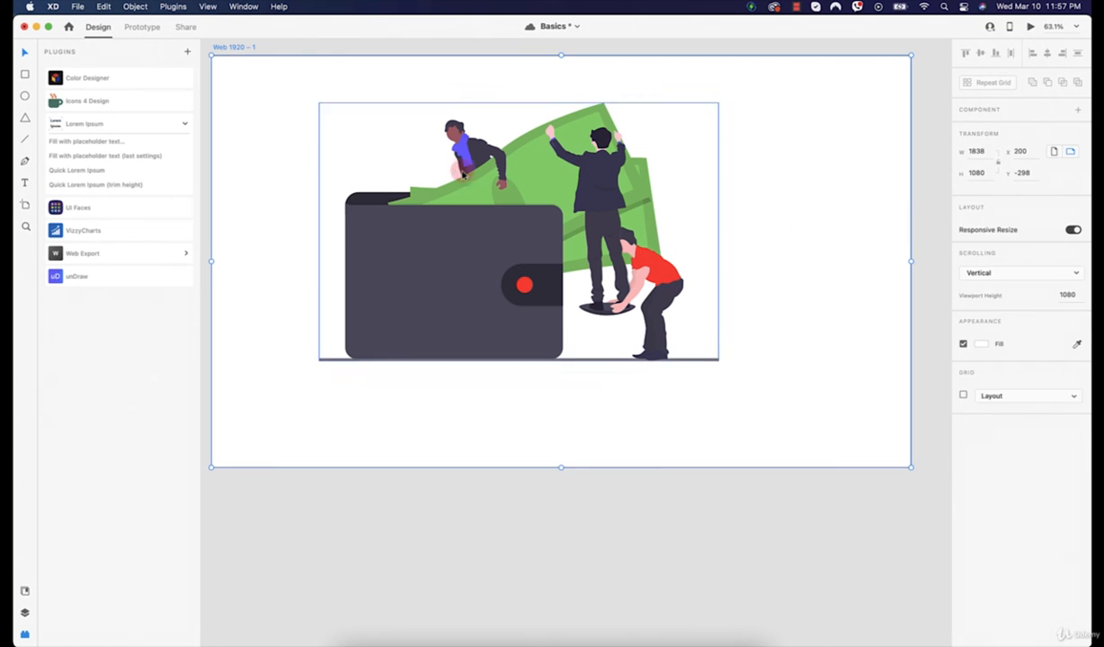
Recolor both violet shirt pieces of the man climbing out of the wallet to red #F44336
left_click(451, 155)
double_click(458, 154)
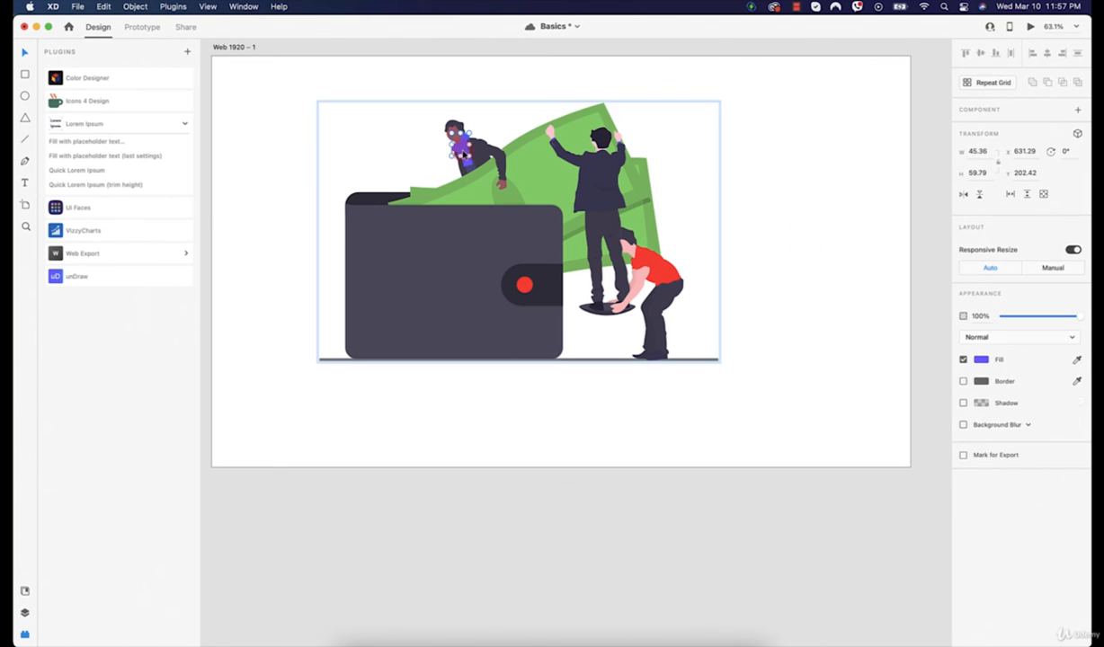
left_click(980, 357)
left_click(852, 429)
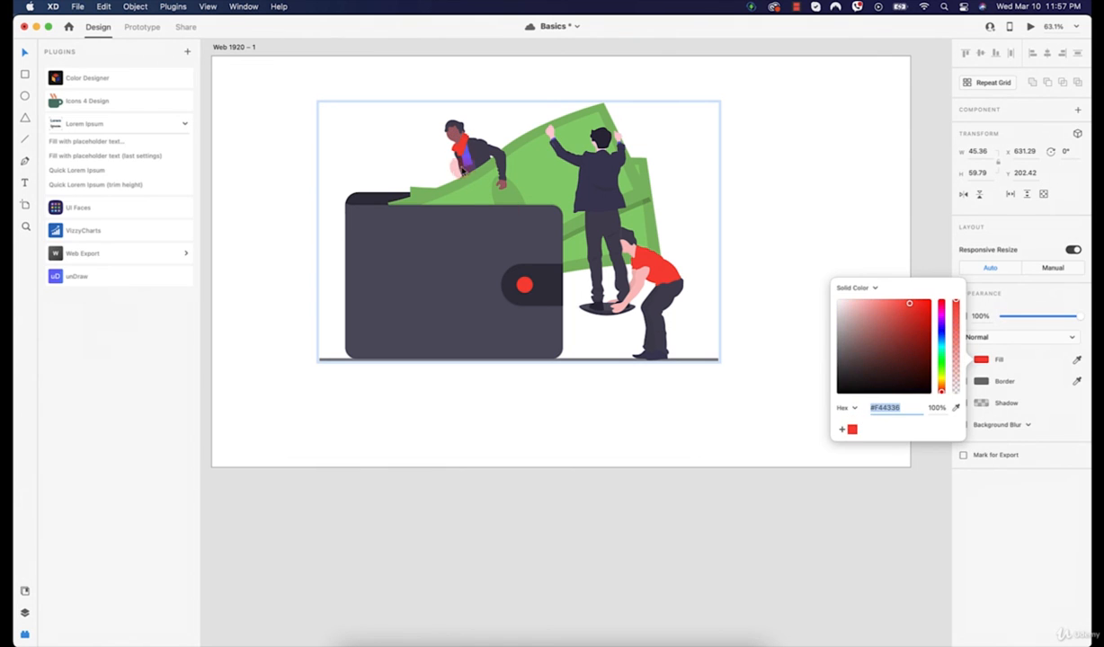
left_click(465, 158)
left_click(980, 359)
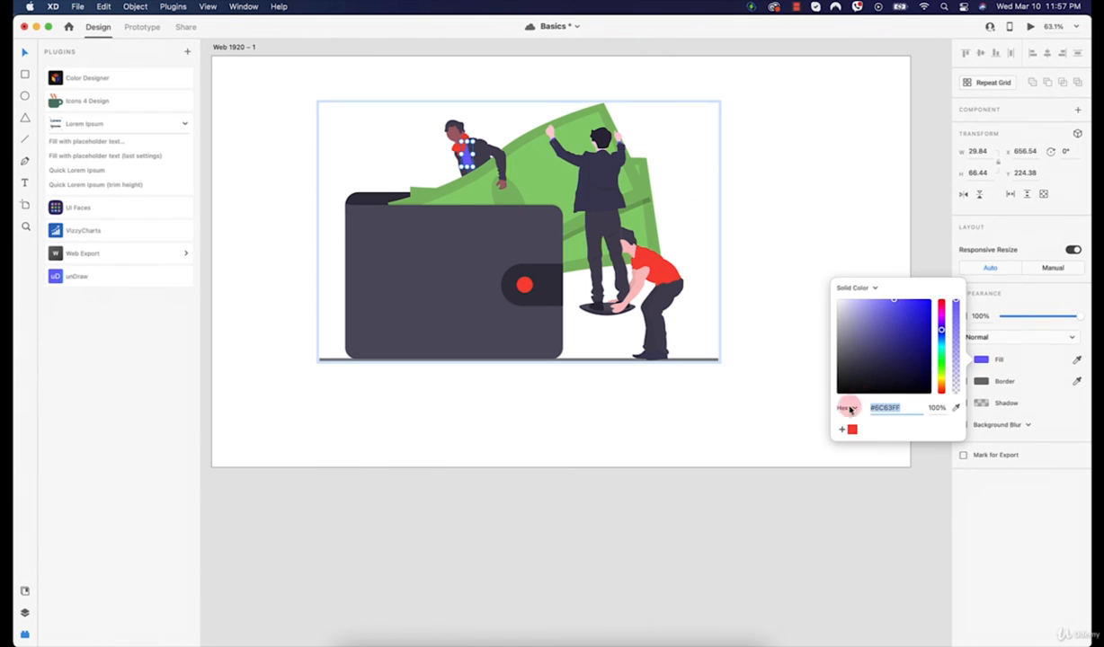
left_click(854, 428)
left_click(771, 238)
Scale the whole wallet illustration down proportionally to about 524 × 339
scroll(661, 231, "down", 5)
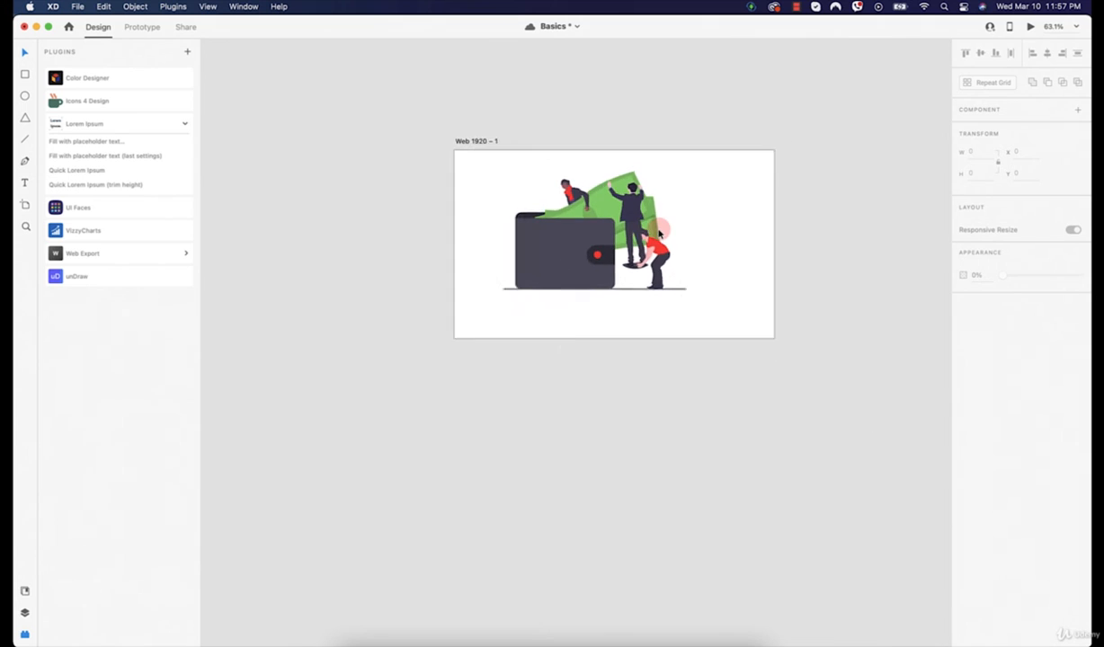
left_click(666, 231)
left_click_drag(681, 179, 626, 224)
scroll(639, 261, "up", 5)
scroll(628, 266, "down", 2)
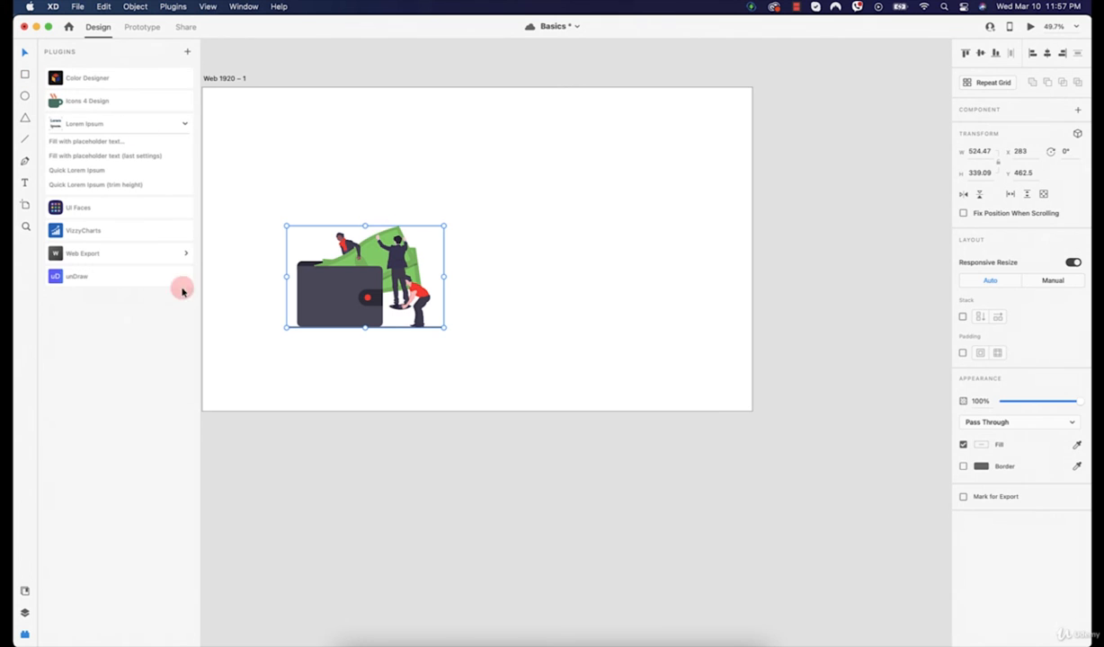
Add an iPhone 12 Pro Max artboard and delete the extra one created left of the Web 1920 artboard
left_click(25, 206)
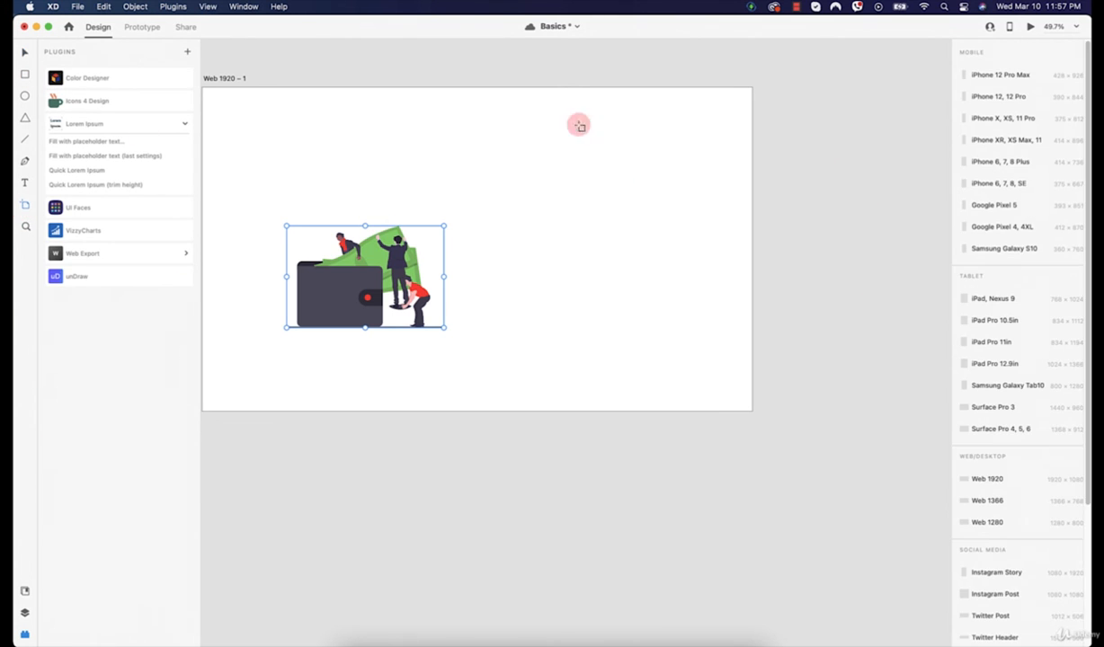
left_click(1006, 78)
left_click(411, 264)
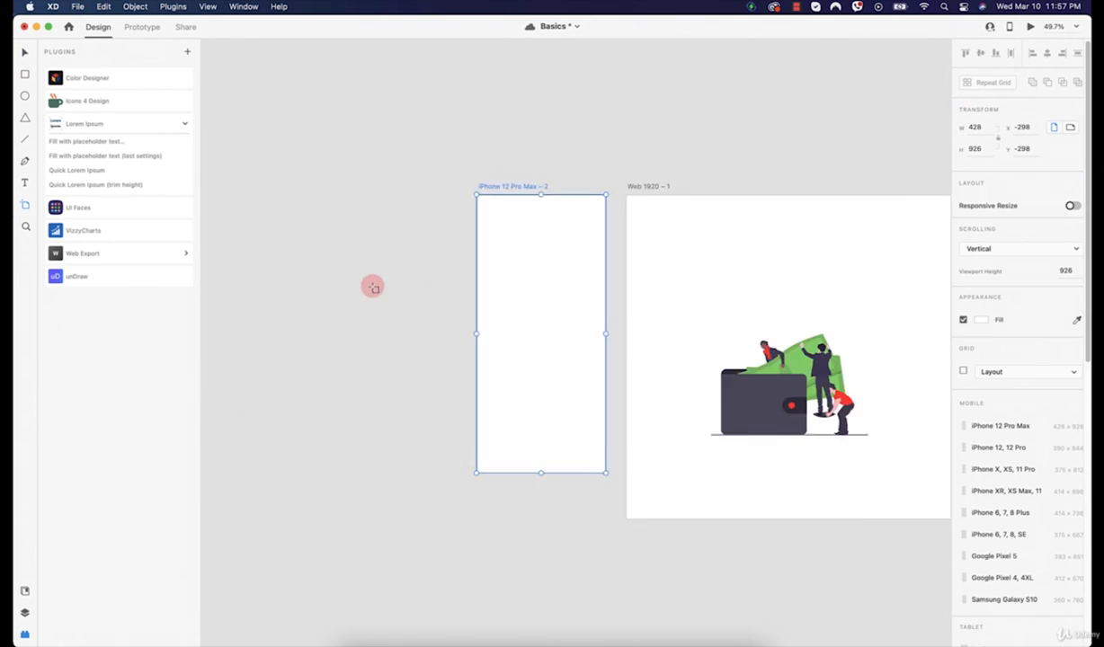
key("v")
scroll(457, 275, "right", 5)
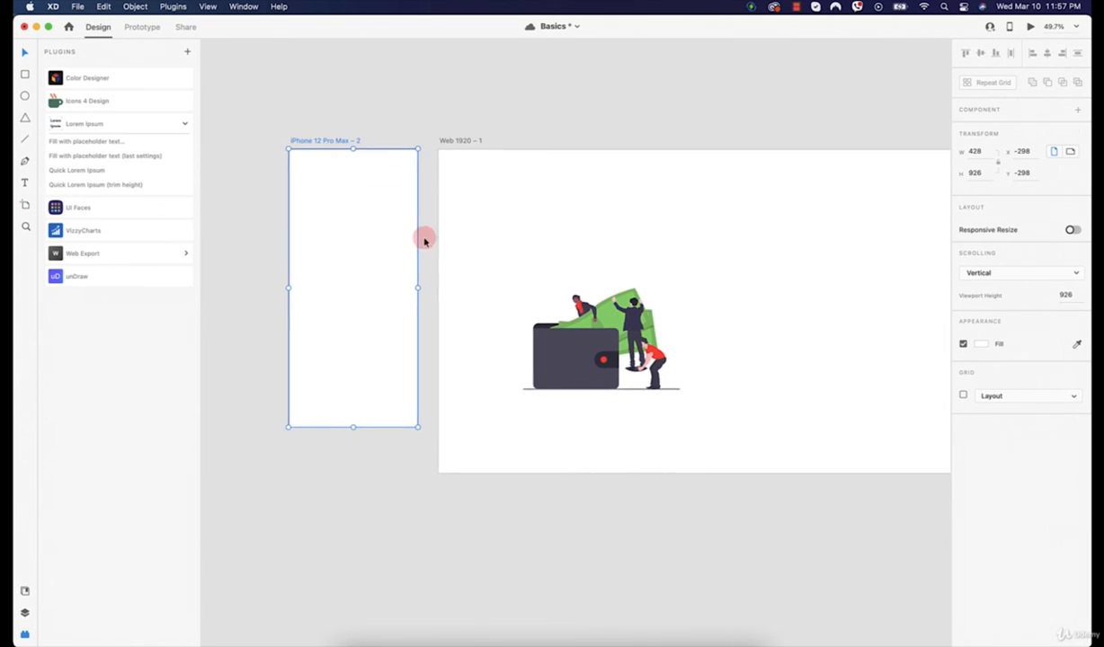
key("Delete")
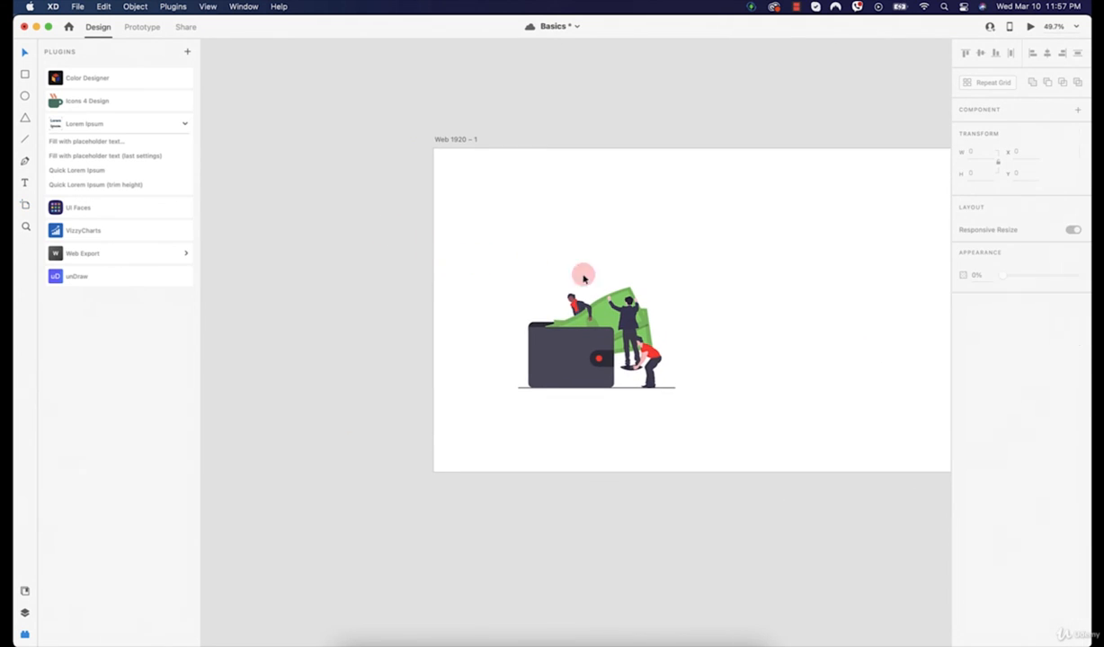
Move the wallet illustration from the Web 1920 artboard onto the iPhone 12 Pro Max artboard
scroll(495, 274, "right", 5)
left_click(299, 332)
left_click_drag(300, 332, 780, 246)
Scale the wallet illustration proportionally to about 300 × 194 and center it horizontally on the iPhone artboard
left_click_drag(869, 238, 816, 246)
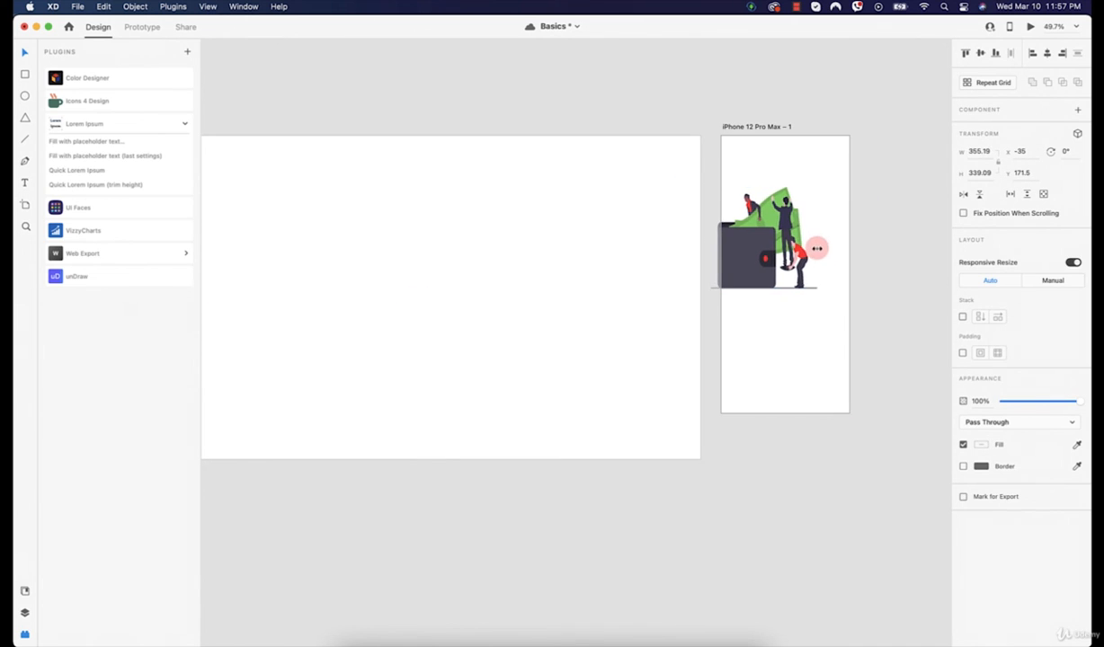
key("super+z")
left_click_drag(868, 187, 800, 231)
mouse_move(763, 271)
left_mouse_down()
mouse_move(802, 236)
mouse_move(803, 290)
mouse_move(807, 279)
mouse_move(774, 262)
left_mouse_up()
left_click(764, 337)
Draw a 256 × 63 button rectangle with corner radius 32 near the iPhone artboard's bottom and fill it violet-blue
left_click(27, 77)
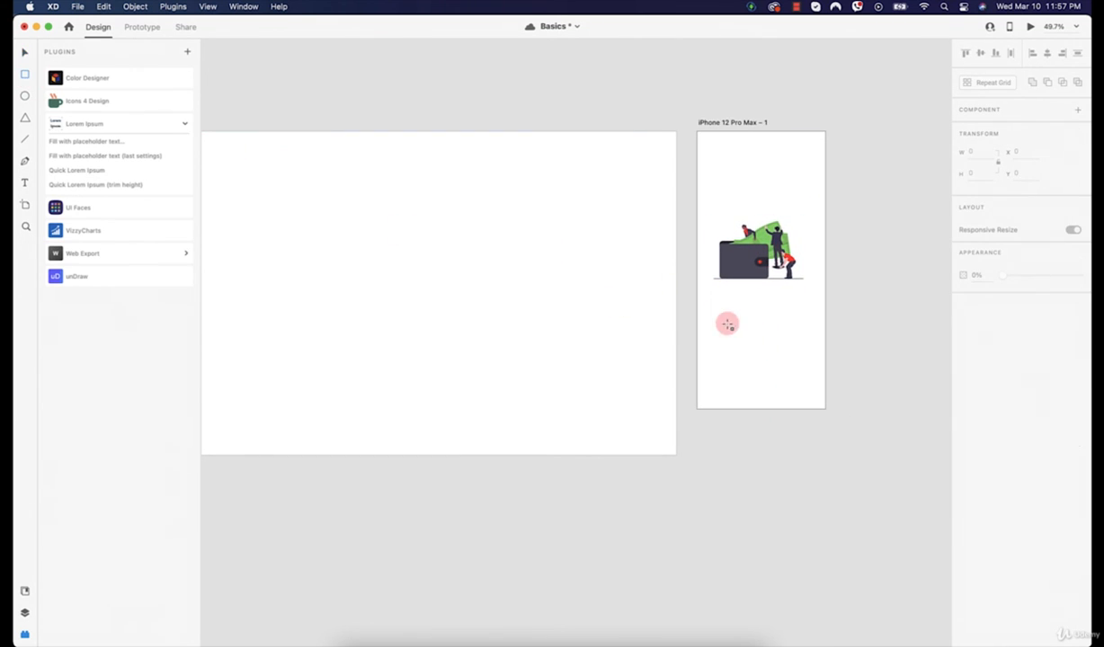
mouse_move(727, 357)
left_mouse_down()
mouse_move(806, 375)
mouse_move(767, 375)
mouse_move(958, 404)
mouse_move(942, 361)
left_mouse_up()
left_click(983, 395)
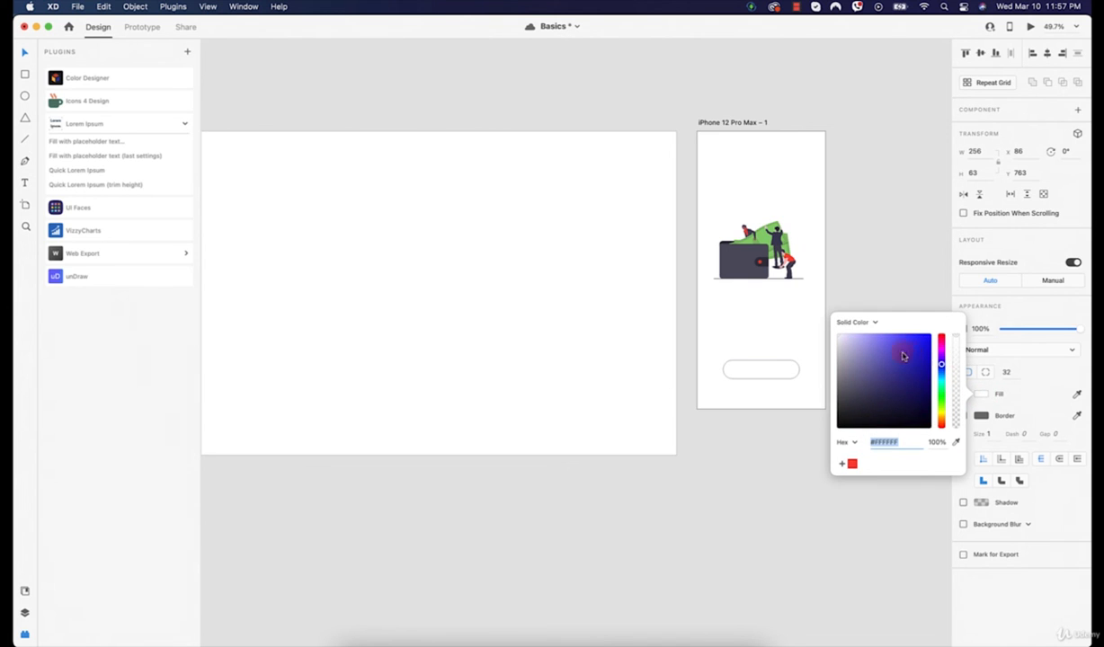
left_click(903, 357)
left_click(869, 296)
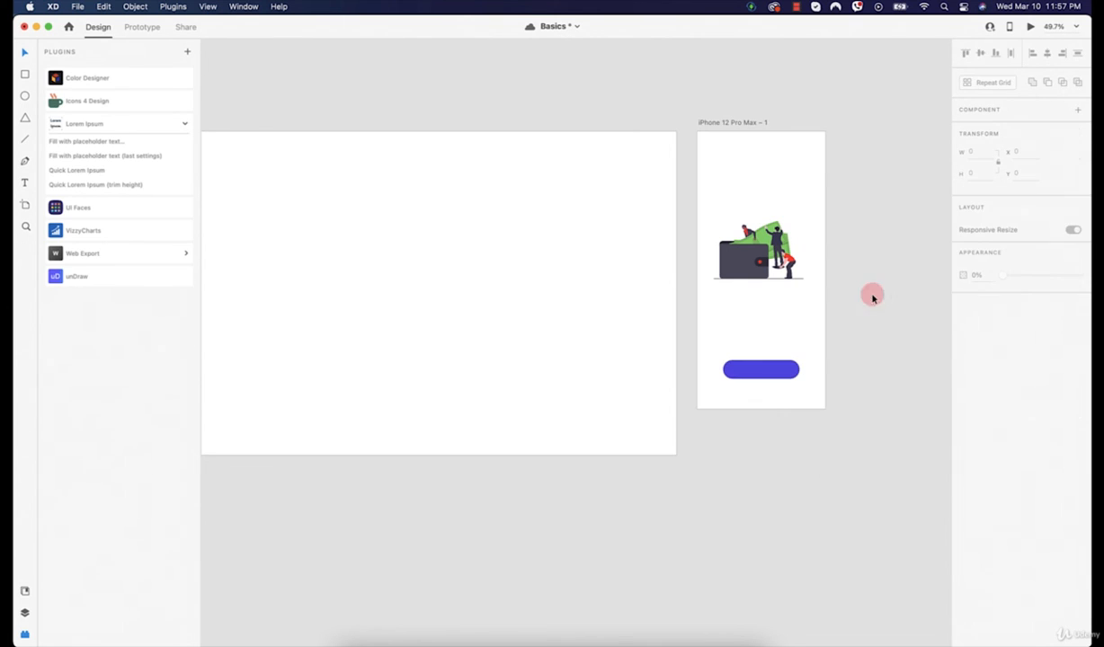
Add the white text "Get Started" to the violet-blue button, enlarge it and center it on the button
left_click(24, 74)
left_click(25, 185)
left_click(756, 368)
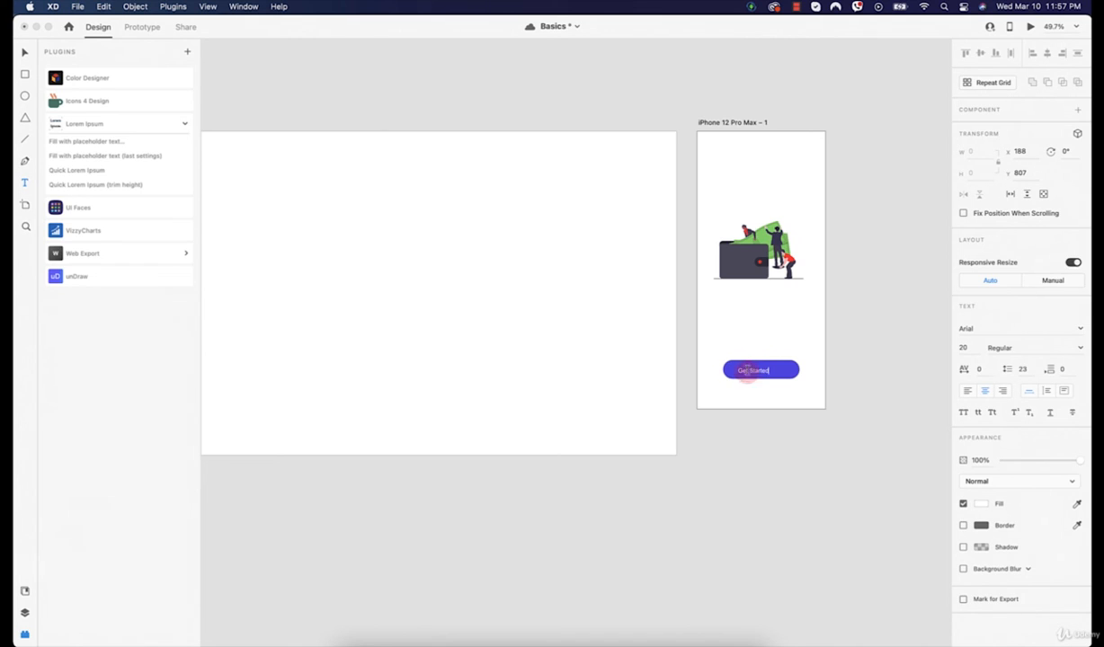
left_click(24, 54)
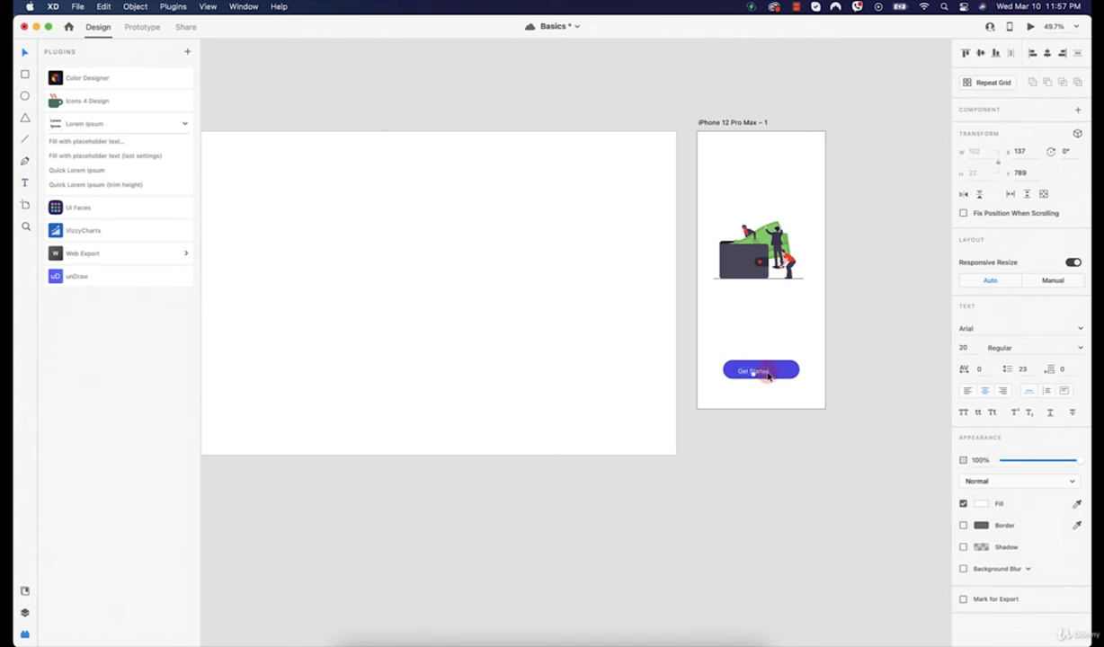
left_click_drag(755, 379, 762, 375)
left_click(784, 410)
Move the wallet illustration slightly down on the iPhone artboard, to about X 64, Y 341, and deselect it
scroll(647, 501, "down", 3)
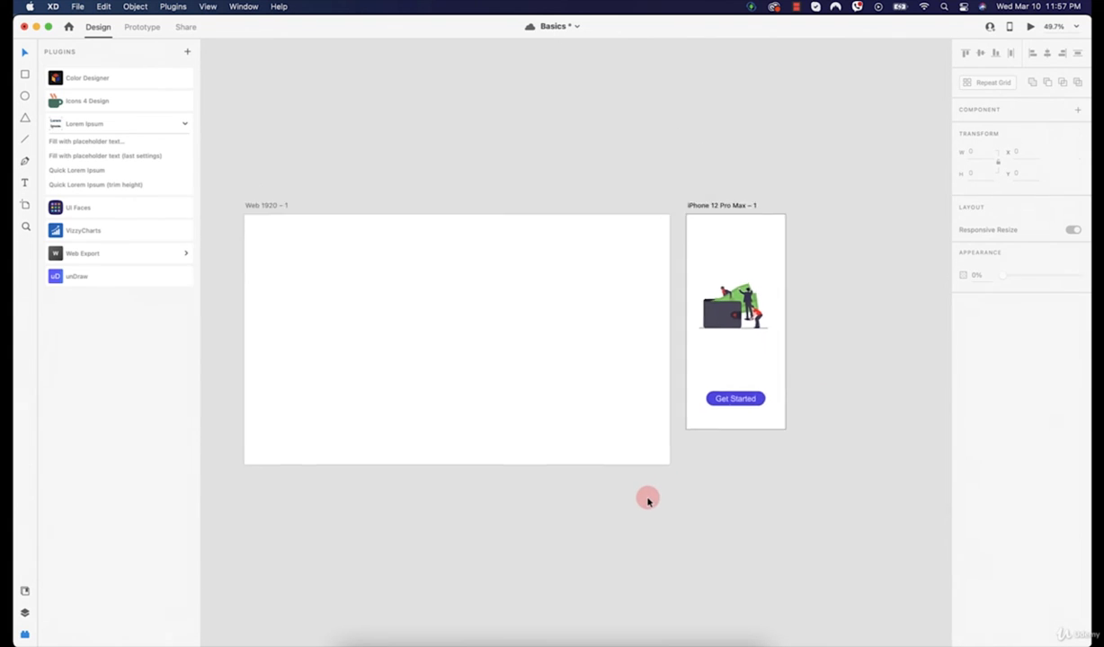
left_click_drag(738, 334, 740, 343)
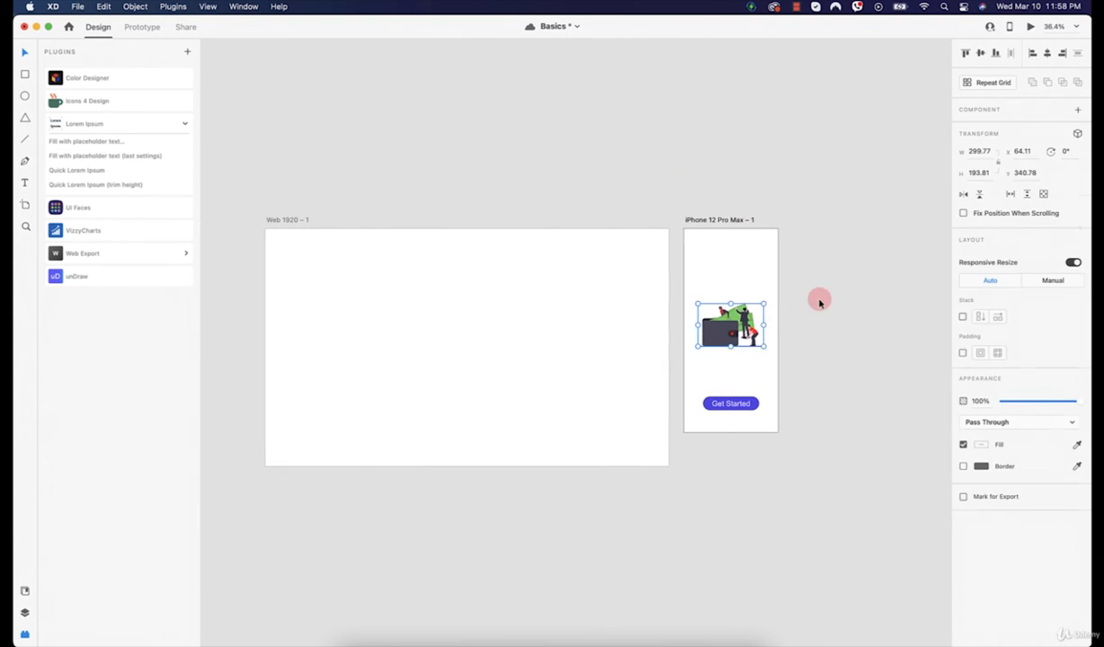
left_click_drag(857, 177, 627, 528)
left_click(512, 482)
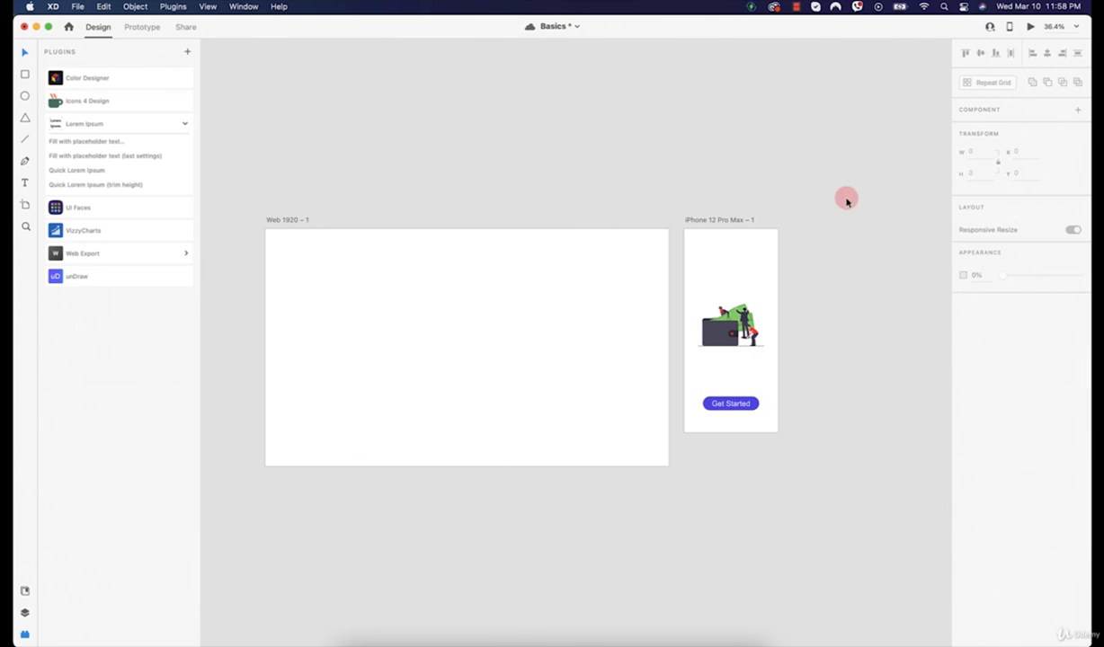
Deselect the artboards and expand the Web Export plugin's list of commands
left_click_drag(846, 202, 341, 436)
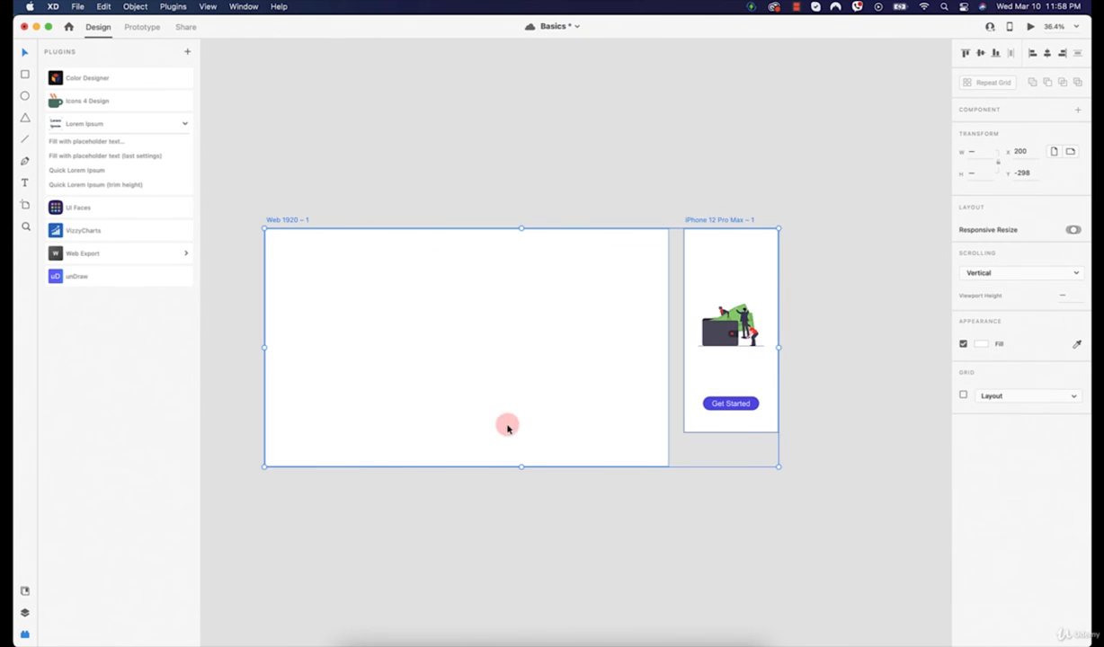
left_click(504, 309)
left_click(128, 253)
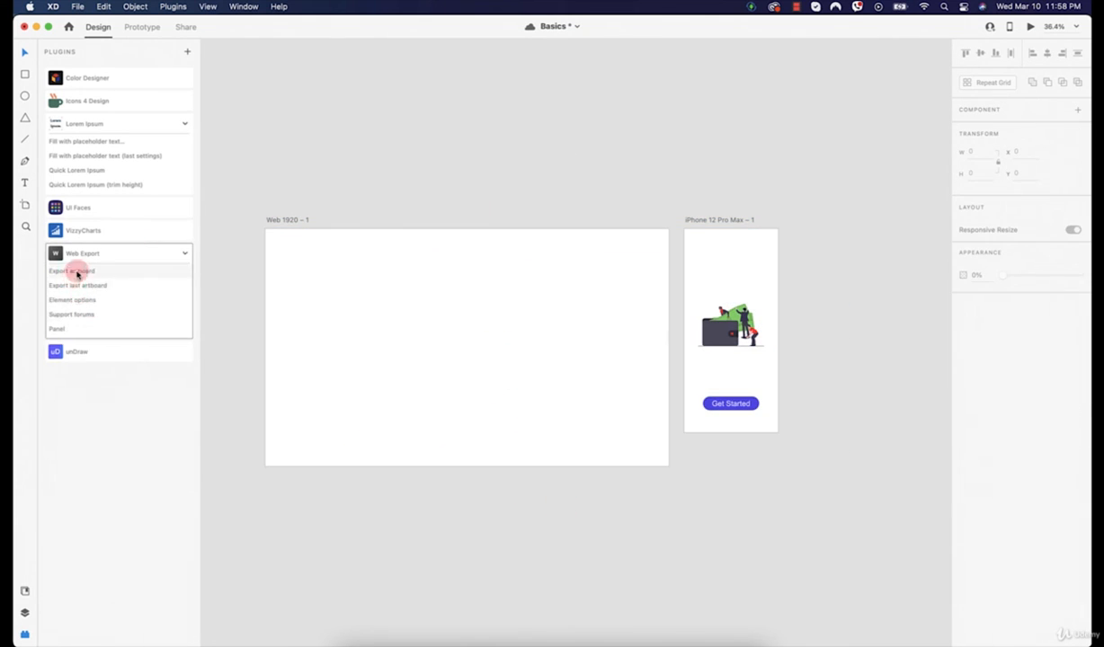